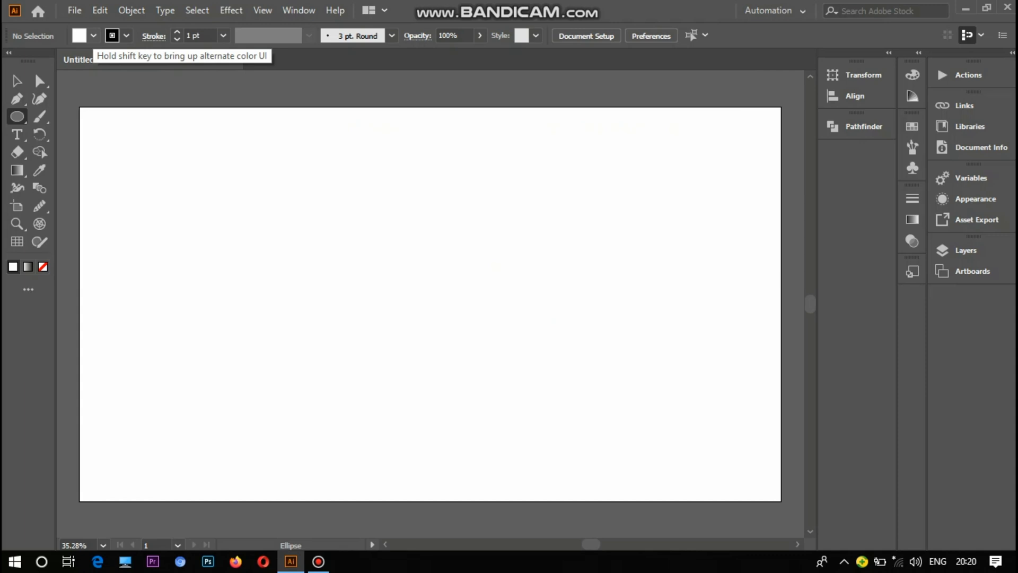
# Draw a tall narrow ellipse about 213 by 945 px with no fill and a 2 pt stroke, and move it within the artboard
pyautogui.click(93, 36)
pyautogui.click(11, 61)
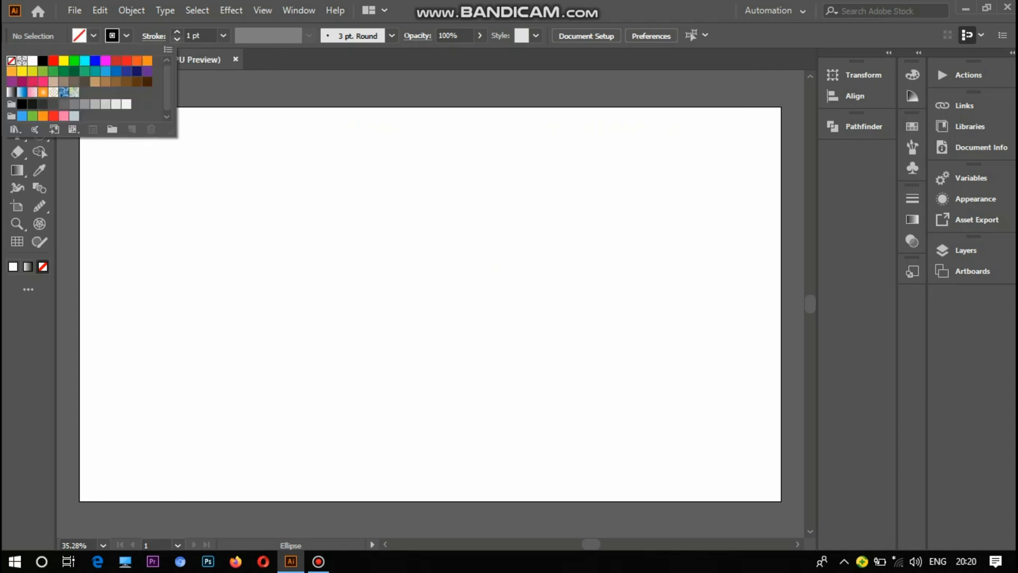
pyautogui.click(177, 32)
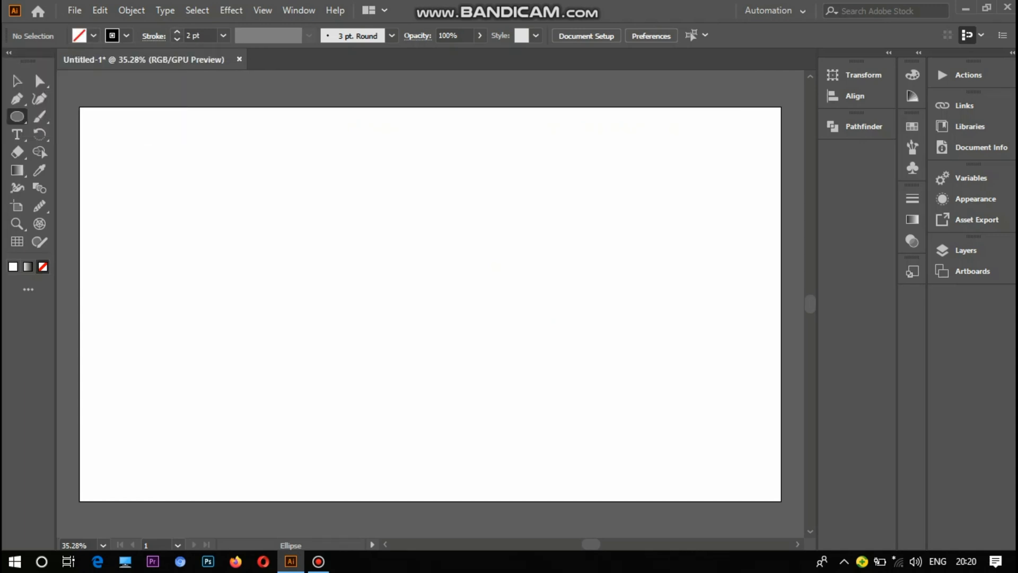
pyautogui.moveTo(320, 166); pyautogui.dragTo(397, 510)
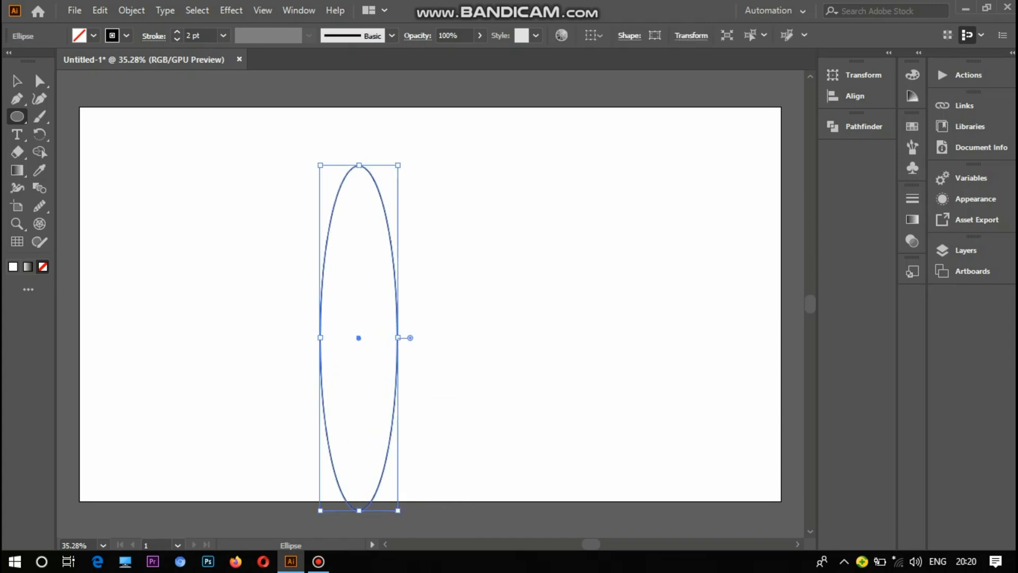
pyautogui.press('v')
pyautogui.moveTo(360, 338); pyautogui.dragTo(397, 301)
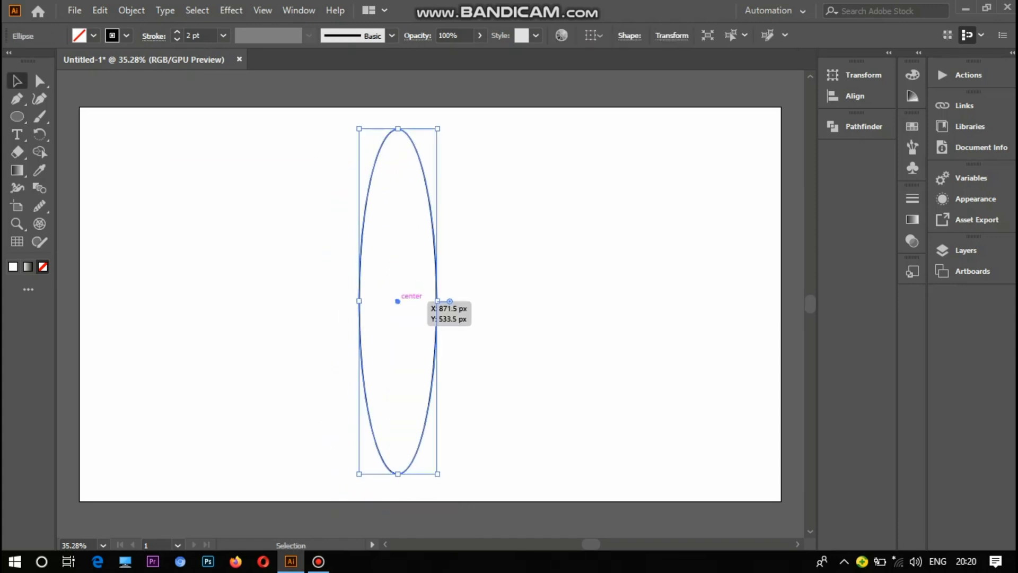
# Create a copy of the ellipse rotated by -20° about its center point
pyautogui.press('r')
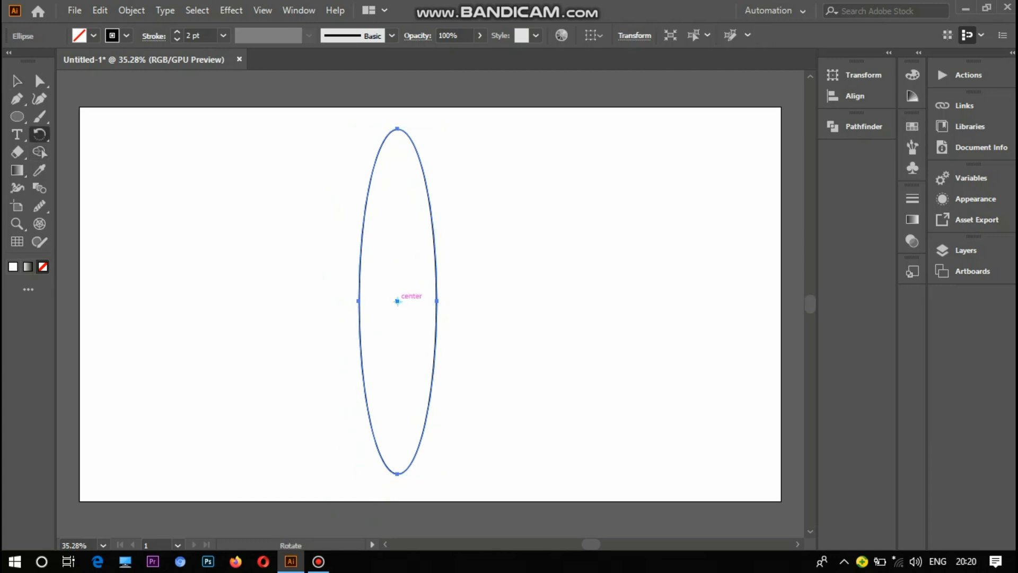
pyautogui.hotkey('alt', 'shift')
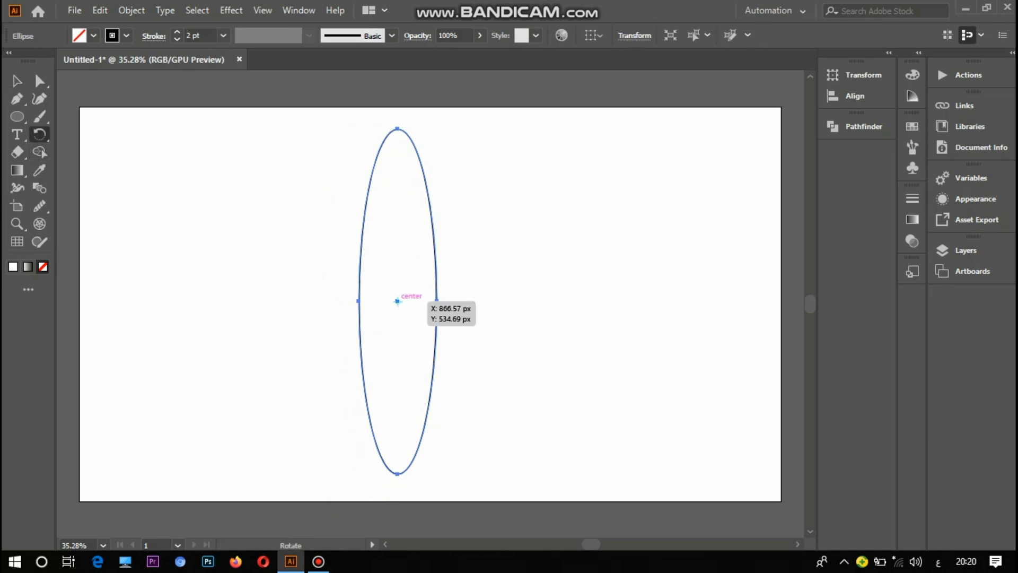
pyautogui.keyDown('alt'); pyautogui.click(397, 301); pyautogui.keyUp('alt')
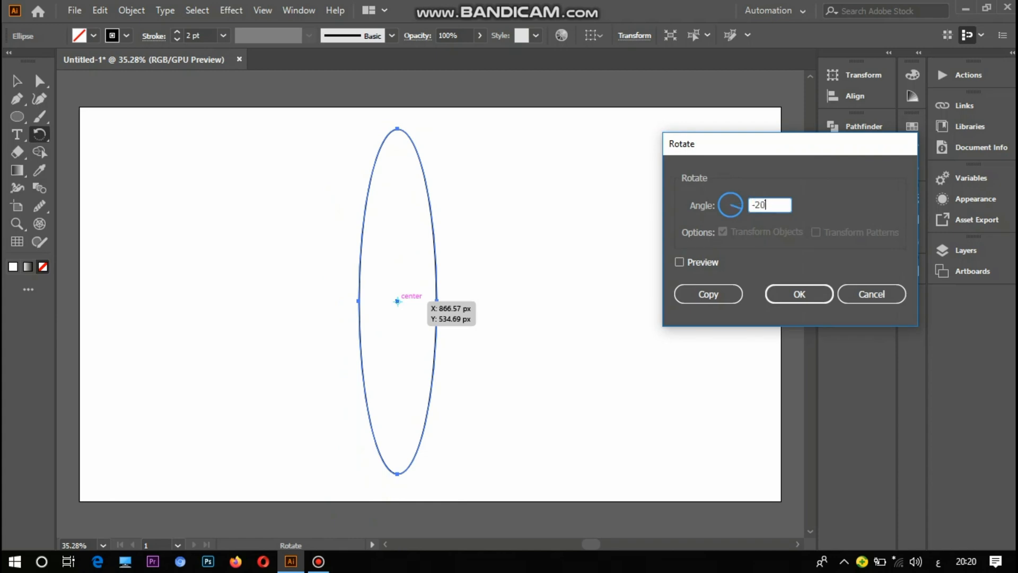
pyautogui.click(680, 262)
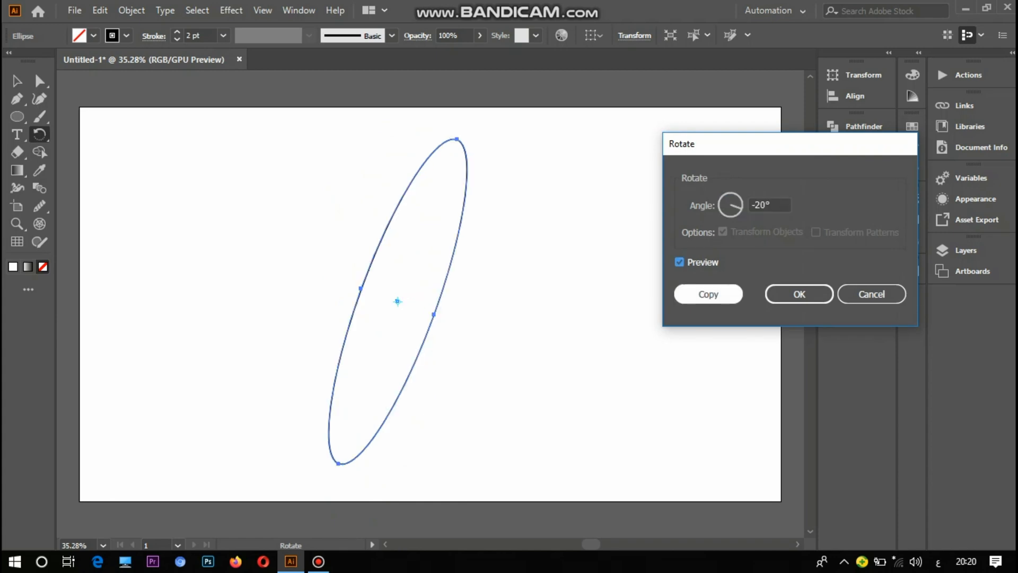
pyautogui.click(709, 294)
# Repeat the rotated copy until the ellipses form a complete flower-shaped ring
pyautogui.hotkey('ctrl', 'd')
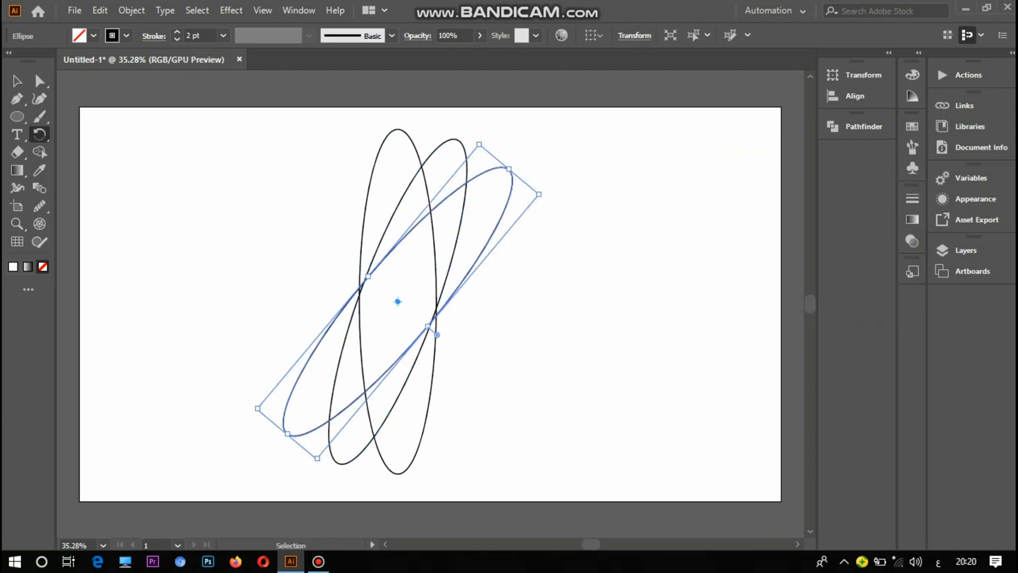
pyautogui.hotkey('ctrl', 'd')
pyautogui.hotkey('ctrl', 'd')
pyautogui.hotkey('ctrl', 'd')
pyautogui.hotkey('ctrl', 'd')
pyautogui.hotkey('ctrl', 'd')
pyautogui.hotkey('ctrl', 'd')
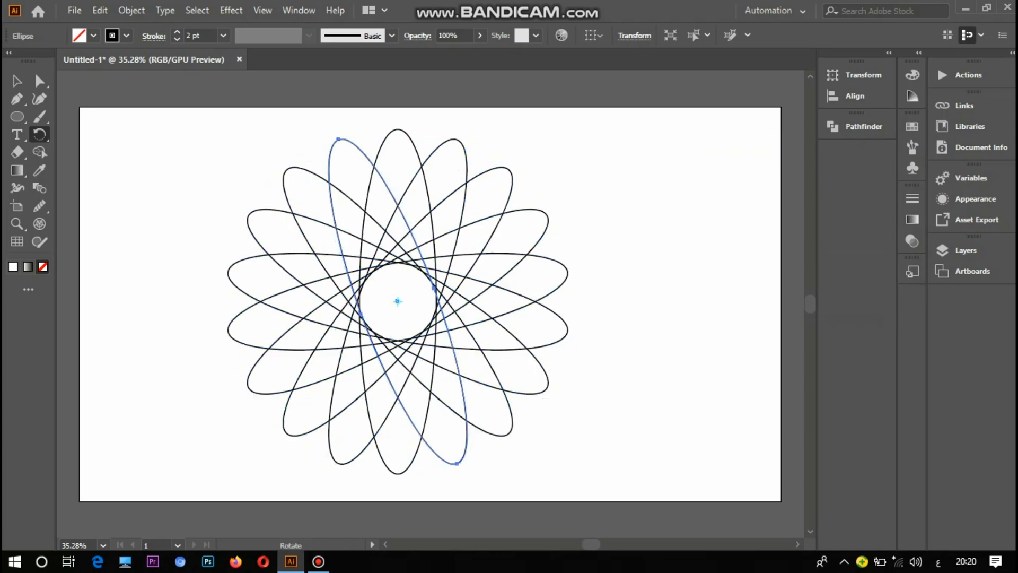
# Select all the ellipses and set a medium gray fill for use with the Shape Builder tool
pyautogui.press('v')
pyautogui.hotkey('ctrl', 'shift', 'a')
pyautogui.hotkey('ctrl', 'a')
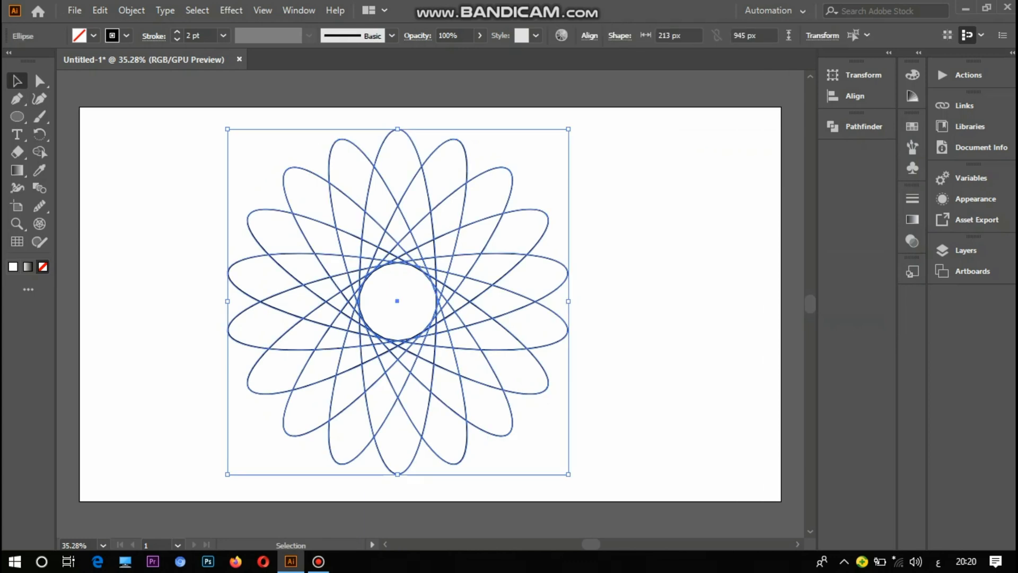
pyautogui.hotkey('ctrl', 'shift', 'a')
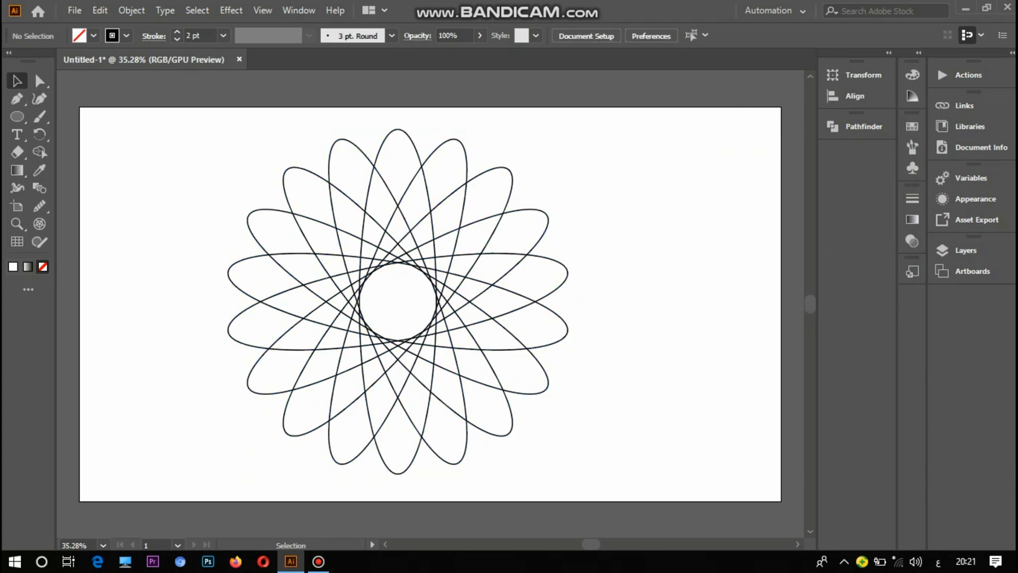
pyautogui.hotkey('ctrl', 'a')
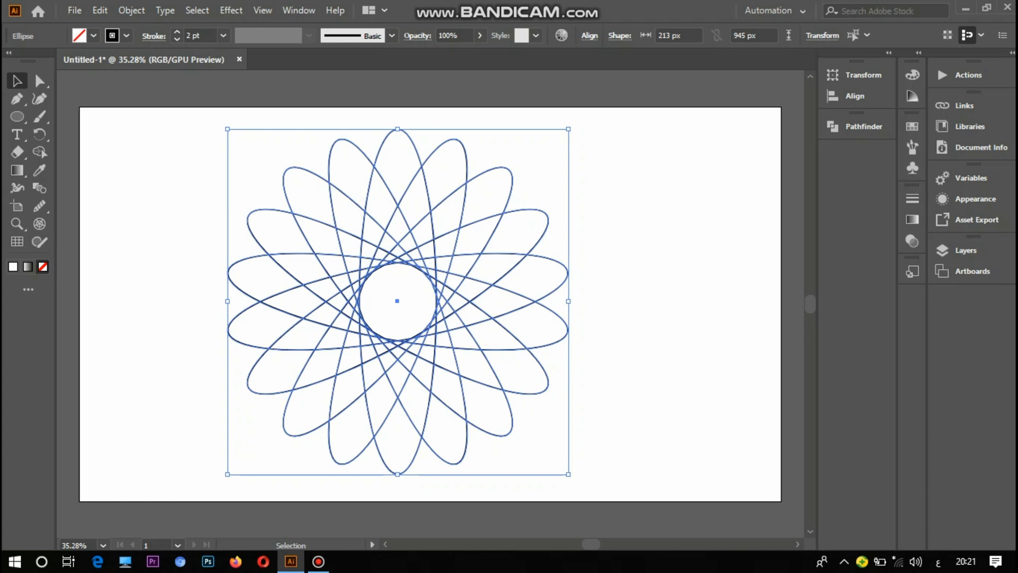
pyautogui.hotkey('shift', 'm')
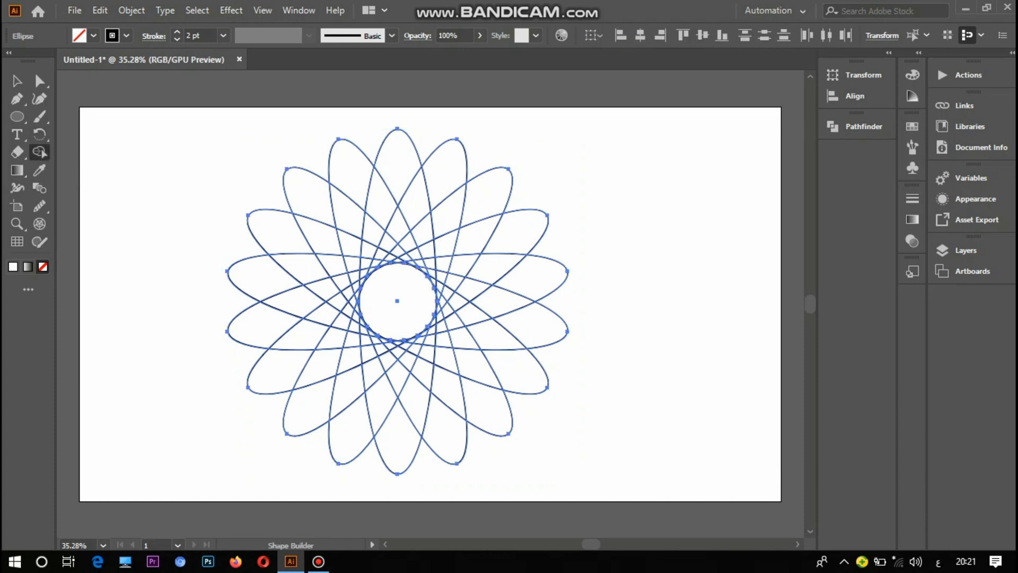
pyautogui.click(93, 36)
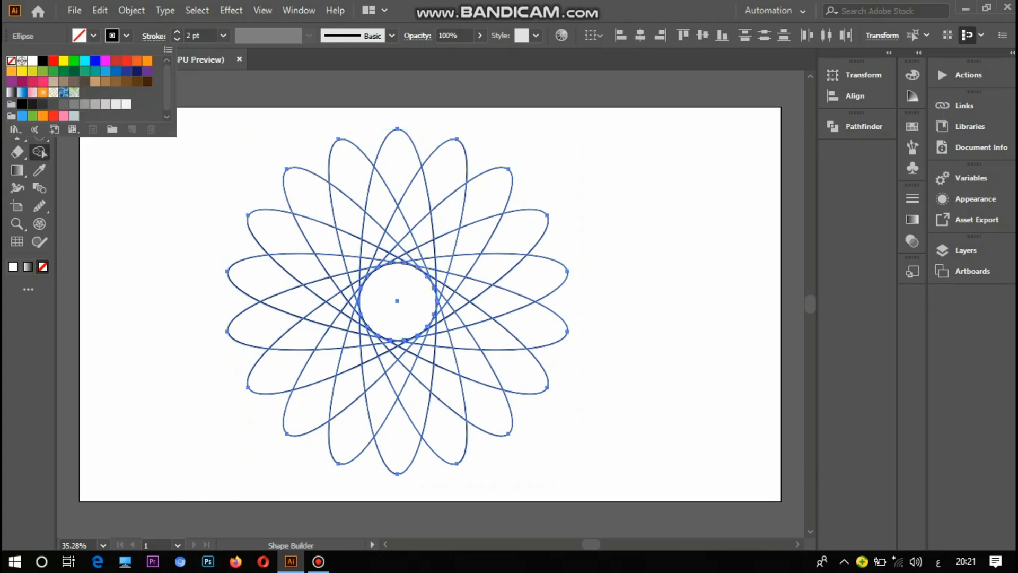
pyautogui.click(85, 104)
# Merge the segments around the central circle into gray curved blades, going from its upper right over the top to its upper left
pyautogui.click(450, 211)
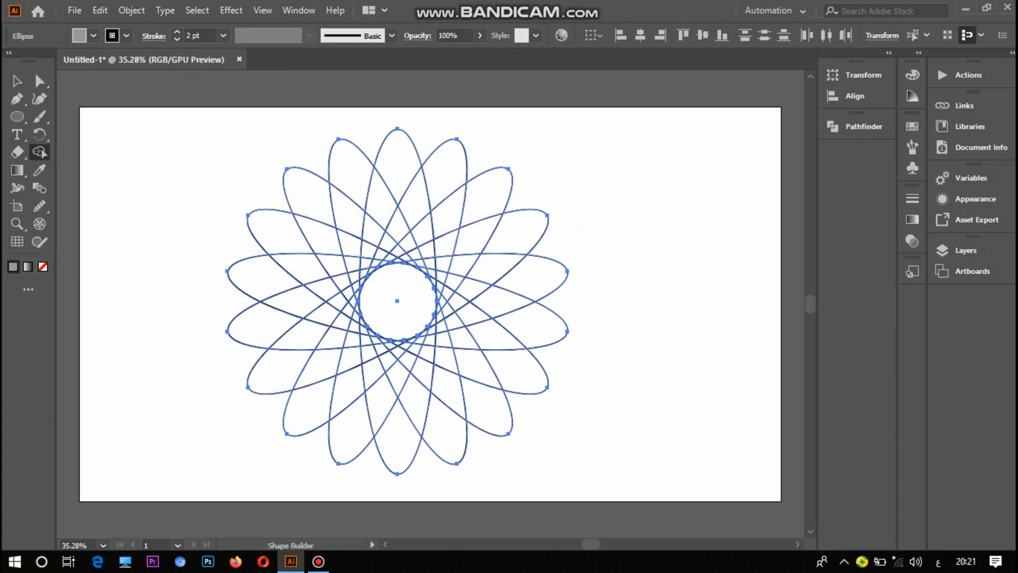
pyautogui.moveTo(440, 288); pyautogui.dragTo(452, 238)
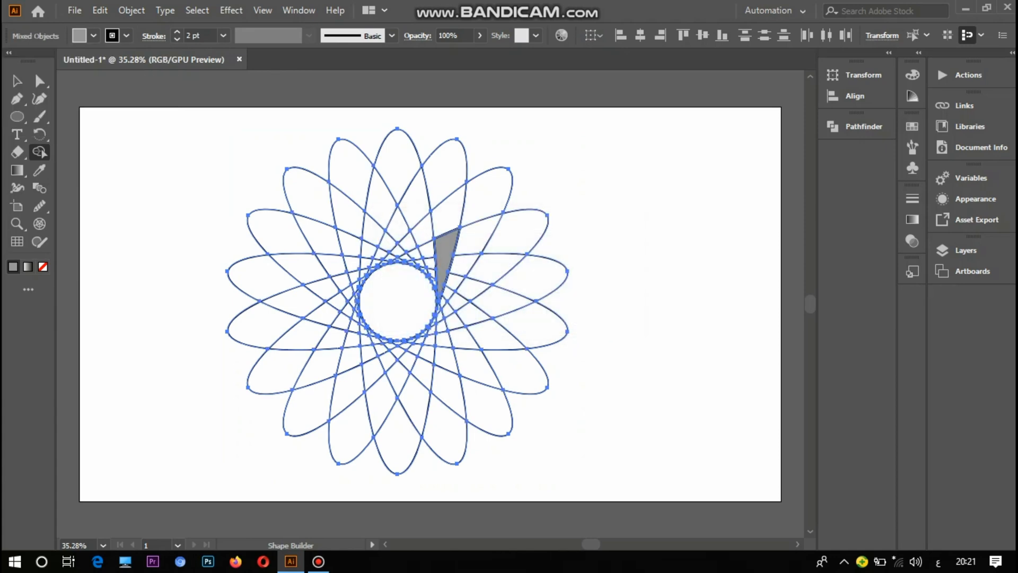
pyautogui.click(17, 223)
pyautogui.moveTo(476, 333); pyautogui.dragTo(573, 334)
pyautogui.hotkey('ctrl', 'a')
pyautogui.click(40, 152)
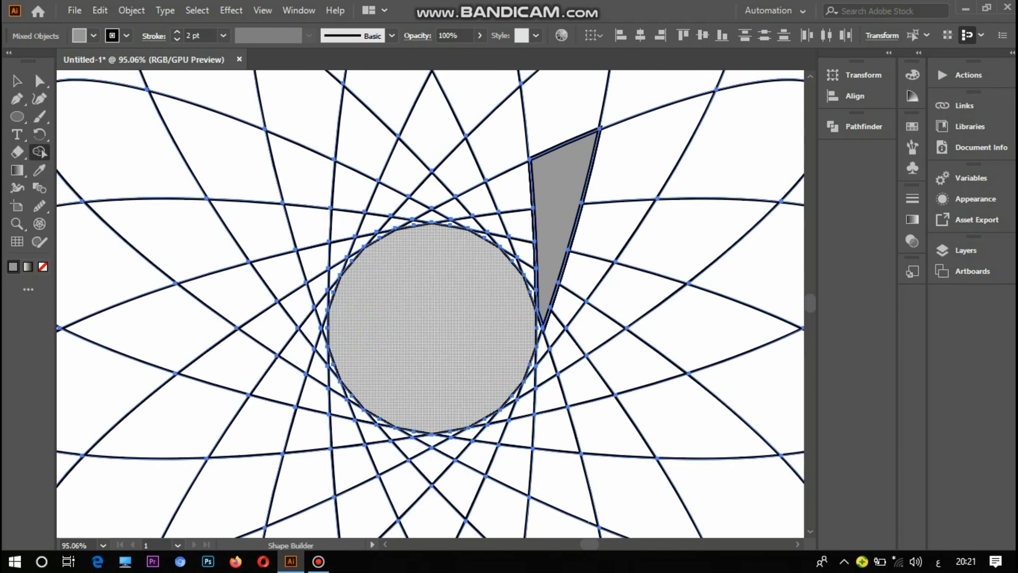
pyautogui.click(541, 318)
pyautogui.moveTo(532, 289)
pyautogui.mouseDown()
pyautogui.moveTo(493, 122)
pyautogui.moveTo(514, 260)
pyautogui.moveTo(443, 141)
pyautogui.moveTo(432, 79)
pyautogui.mouseUp()
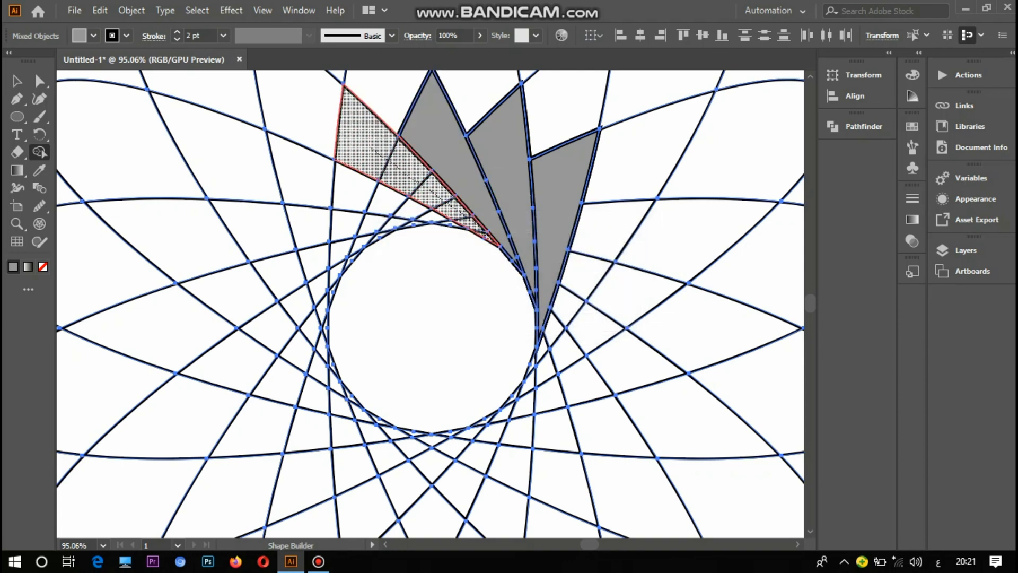
pyautogui.moveTo(370, 147); pyautogui.dragTo(365, 143)
pyautogui.moveTo(458, 224); pyautogui.dragTo(310, 183)
pyautogui.moveTo(416, 224); pyautogui.dragTo(213, 201)
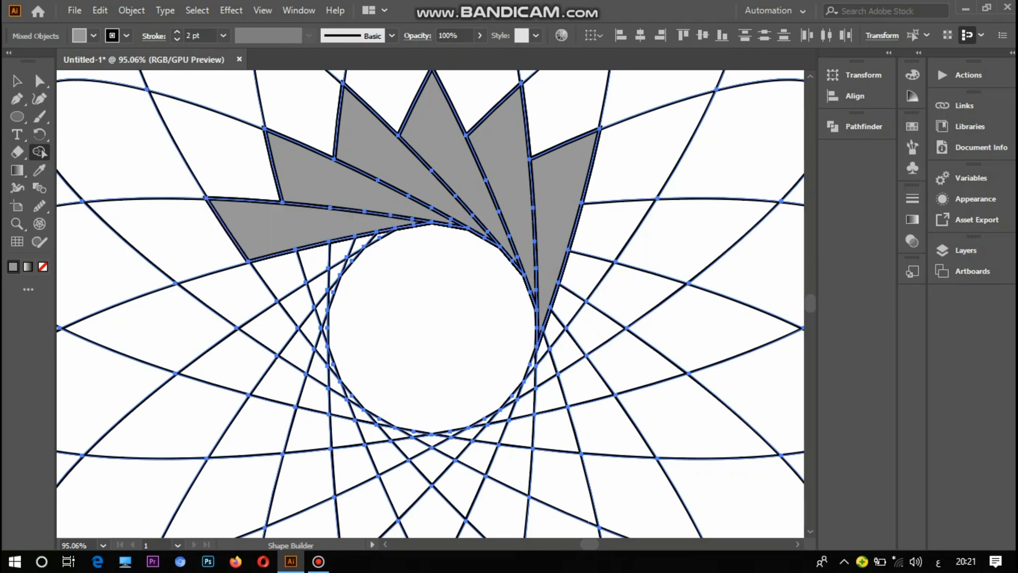
# Merge the segments along the left side of the central circle into gray curved blades, down to its lower left
pyautogui.moveTo(380, 236); pyautogui.dragTo(264, 280)
pyautogui.moveTo(347, 259); pyautogui.dragTo(241, 328)
pyautogui.moveTo(300, 269); pyautogui.dragTo(223, 297)
pyautogui.moveTo(286, 321); pyautogui.dragTo(231, 362)
pyautogui.moveTo(321, 297); pyautogui.dragTo(247, 432)
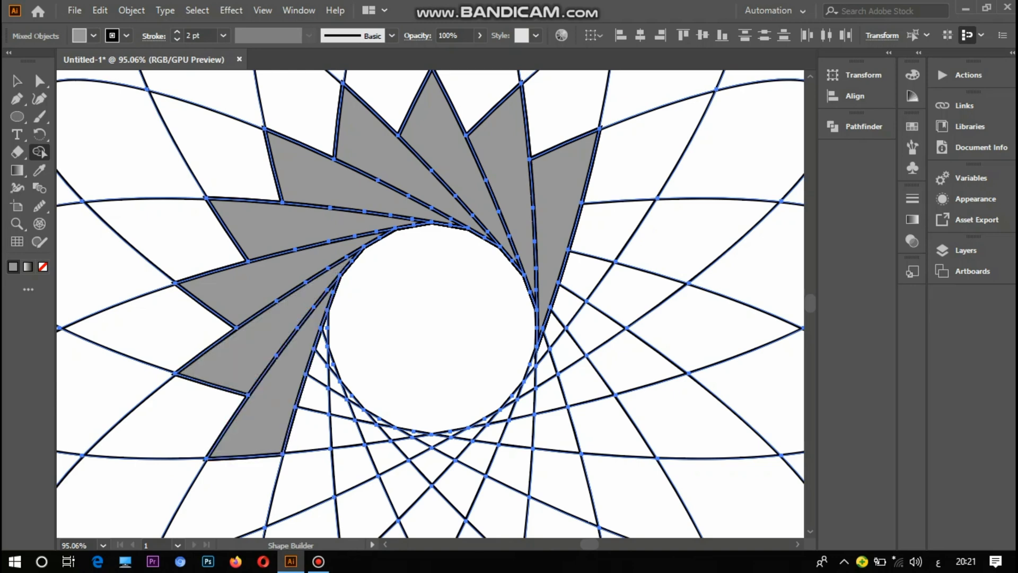
pyautogui.moveTo(325, 326); pyautogui.dragTo(295, 512)
pyautogui.moveTo(329, 352); pyautogui.dragTo(373, 527)
# Merge the segments below the central circle into gray blades, undoing and redrawing the incomplete merge
pyautogui.click(17, 224)
pyautogui.moveTo(464, 405); pyautogui.dragTo(436, 405)
pyautogui.hotkey('shift', 'm')
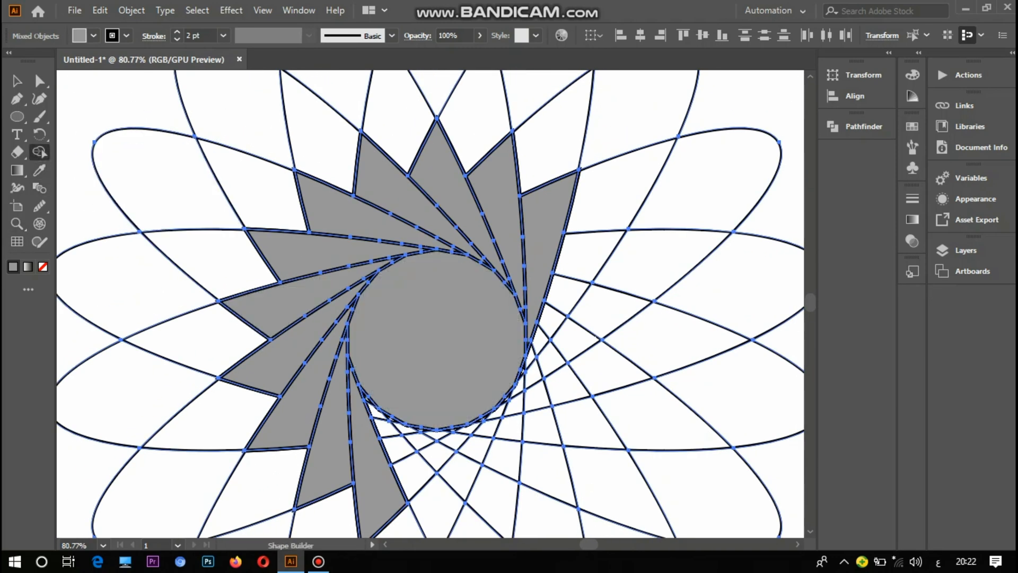
pyautogui.moveTo(364, 391); pyautogui.dragTo(436, 512)
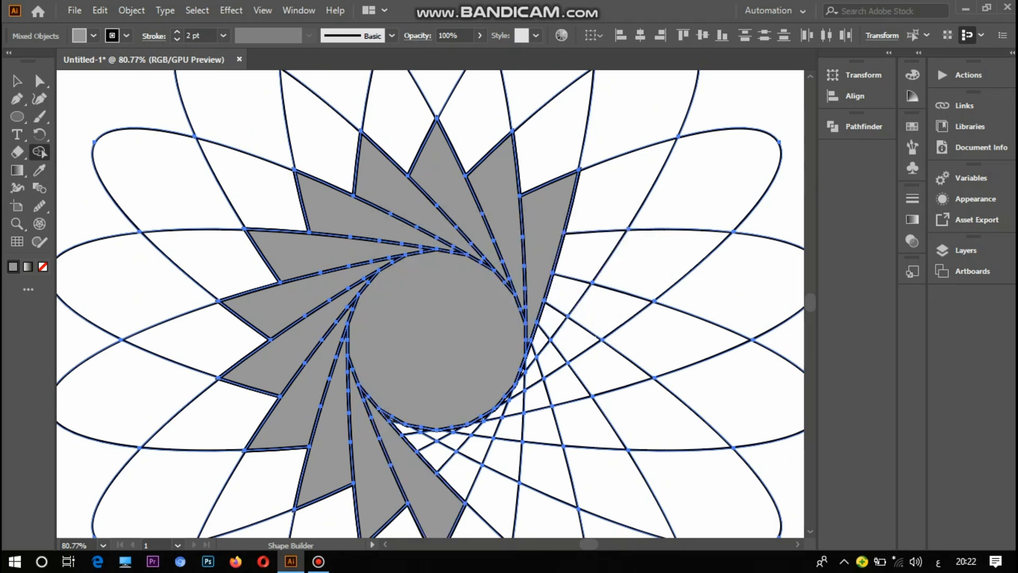
pyautogui.moveTo(388, 411); pyautogui.dragTo(440, 459)
pyautogui.hotkey('ctrl', 'z')
pyautogui.moveTo(391, 419)
pyautogui.mouseDown()
pyautogui.moveTo(445, 486)
pyautogui.moveTo(510, 526)
pyautogui.mouseUp()
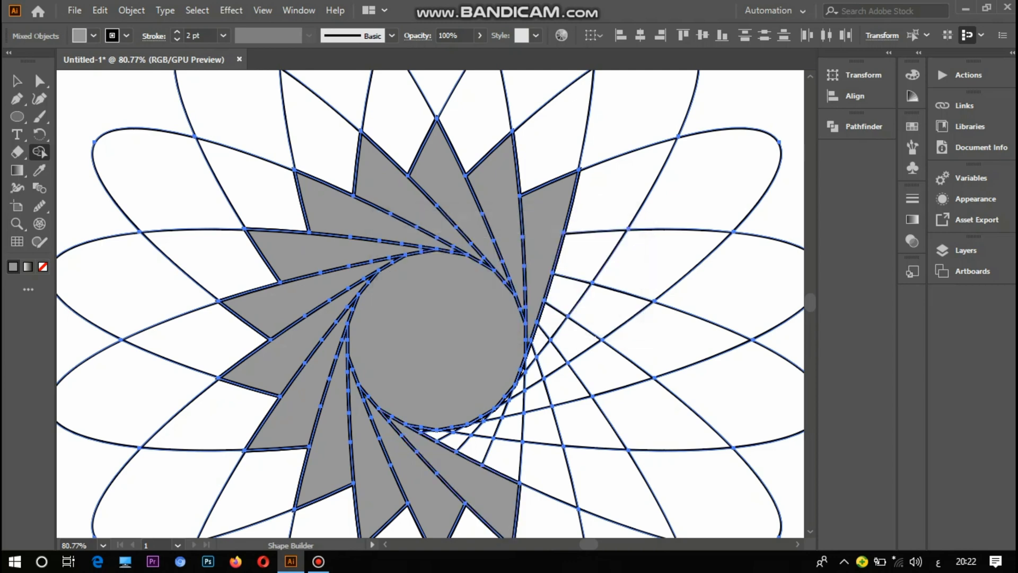
pyautogui.moveTo(422, 427); pyautogui.dragTo(571, 499)
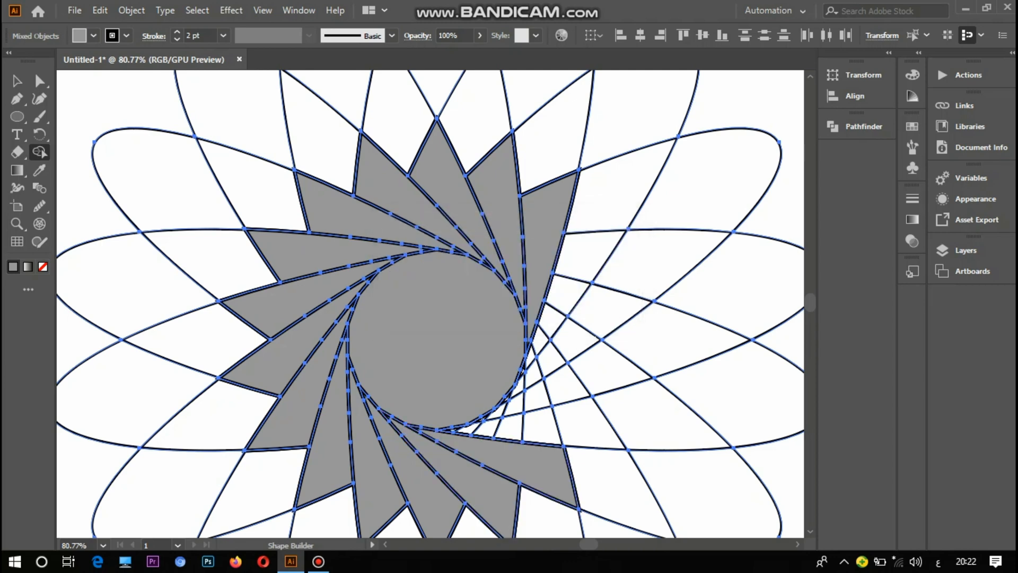
# Merge the remaining segments from the lower right to the right of the central circle into gray blades to close the spiral
pyautogui.moveTo(425, 428); pyautogui.dragTo(584, 430)
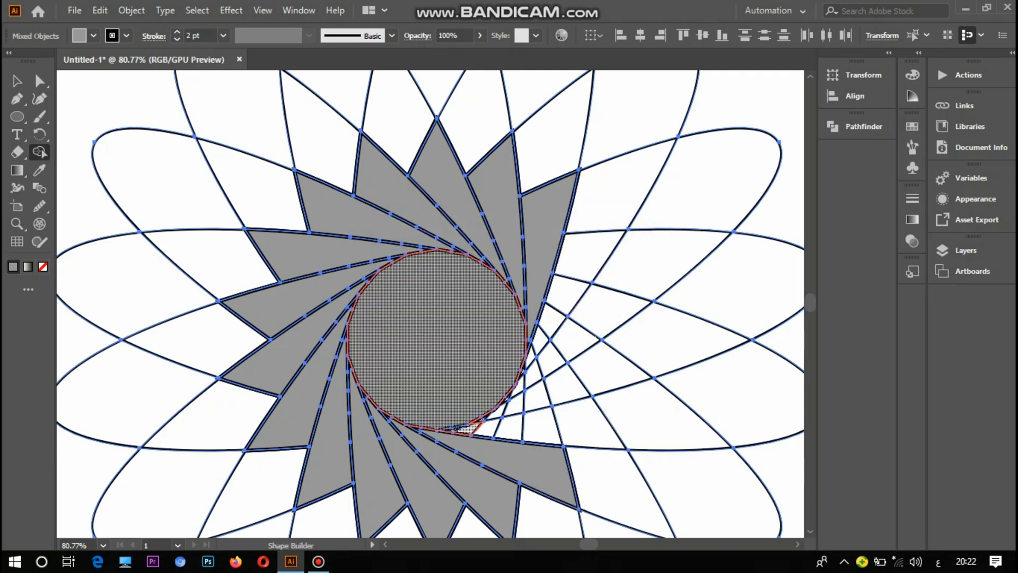
pyautogui.moveTo(466, 426); pyautogui.dragTo(570, 429)
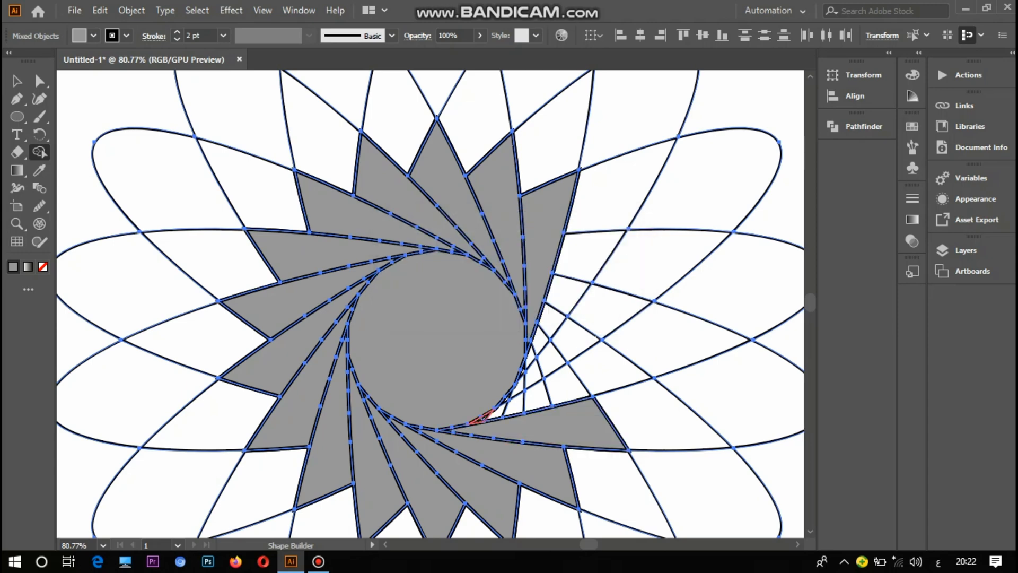
pyautogui.moveTo(482, 418)
pyautogui.mouseDown()
pyautogui.moveTo(578, 395)
pyautogui.moveTo(621, 366)
pyautogui.mouseUp()
pyautogui.moveTo(507, 397); pyautogui.dragTo(639, 300)
pyautogui.moveTo(525, 371); pyautogui.dragTo(605, 238)
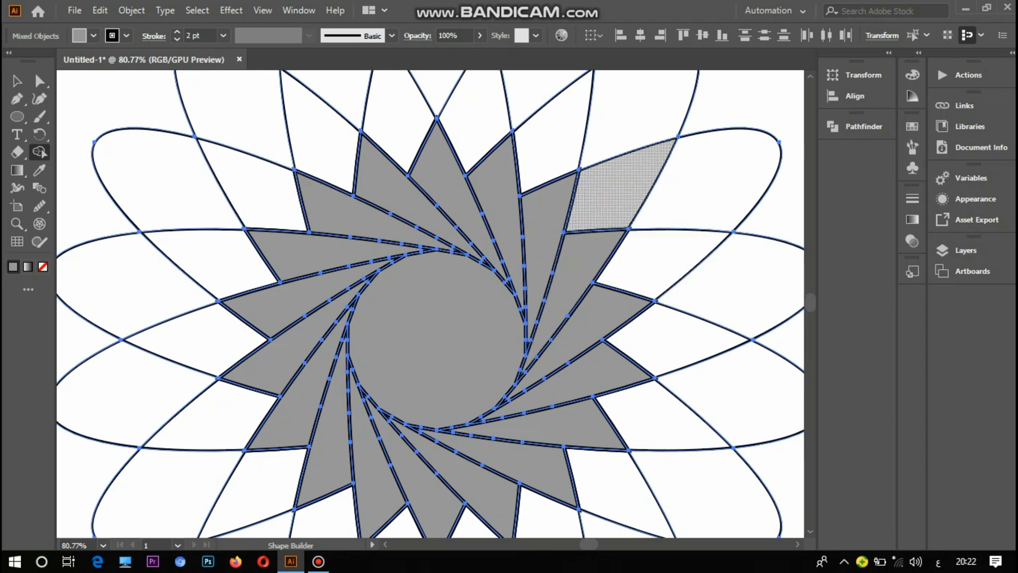
# Fill the outer petal segments on the flower's right side with gray using the Shape Builder
pyautogui.moveTo(615, 190); pyautogui.dragTo(738, 164)
pyautogui.click(663, 262)
pyautogui.click(764, 289)
pyautogui.click(706, 334)
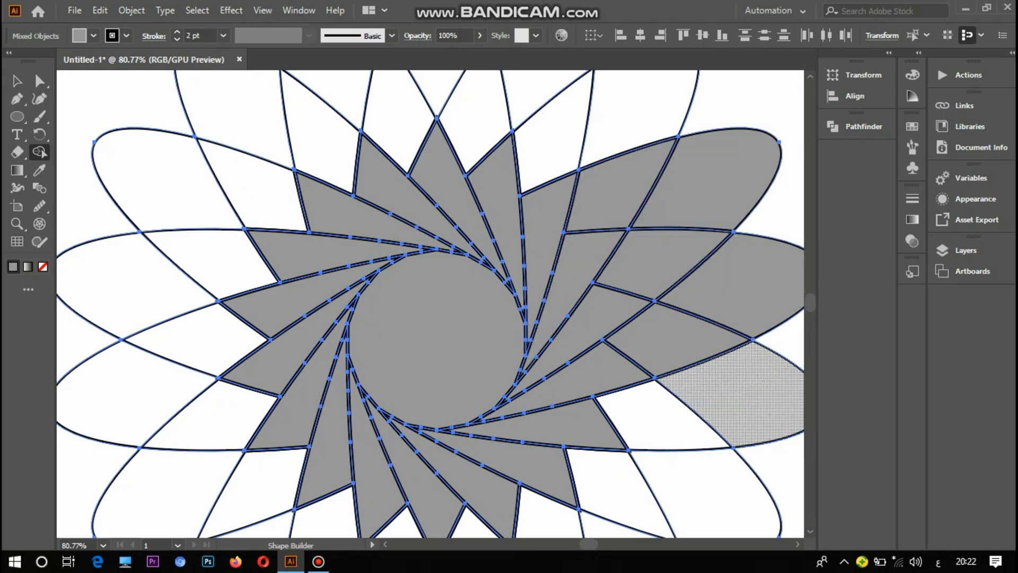
pyautogui.click(753, 366)
pyautogui.click(695, 414)
pyautogui.click(763, 424)
pyautogui.click(705, 488)
# Fill the petal segments across the top of the flower with gray
pyautogui.click(636, 101)
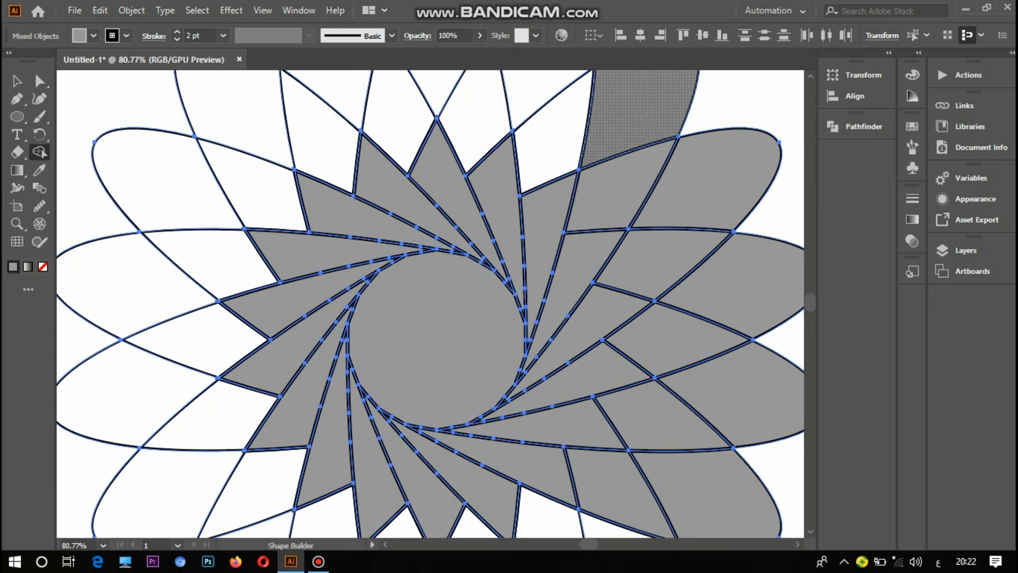
pyautogui.click(546, 154)
pyautogui.click(552, 95)
pyautogui.click(475, 96)
pyautogui.click(434, 90)
pyautogui.click(384, 106)
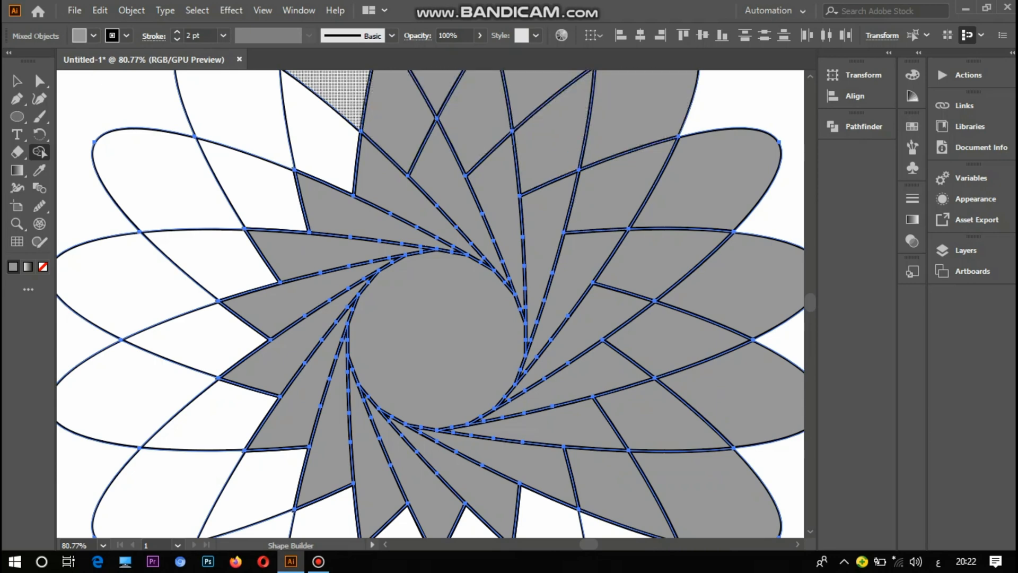
# Fill the petal segments on the flower's upper left with gray
pyautogui.click(233, 106)
pyautogui.click(249, 180)
pyautogui.click(318, 132)
pyautogui.click(159, 180)
pyautogui.click(212, 262)
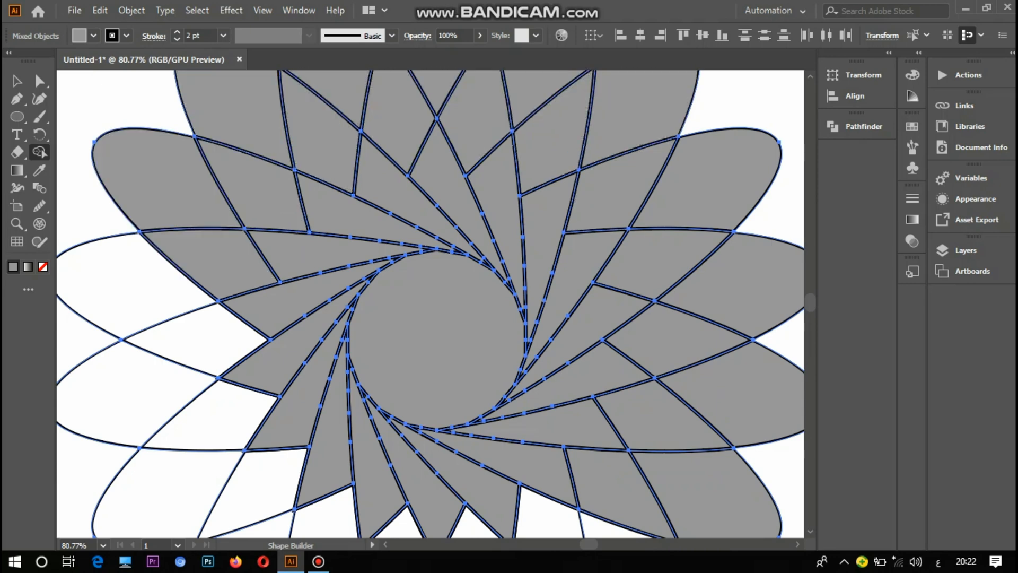
# Fill the petal segments on the flower's left and lower left with gray
pyautogui.click(132, 287)
pyautogui.click(212, 339)
pyautogui.click(122, 392)
pyautogui.click(154, 488)
pyautogui.click(218, 421)
pyautogui.click(263, 480)
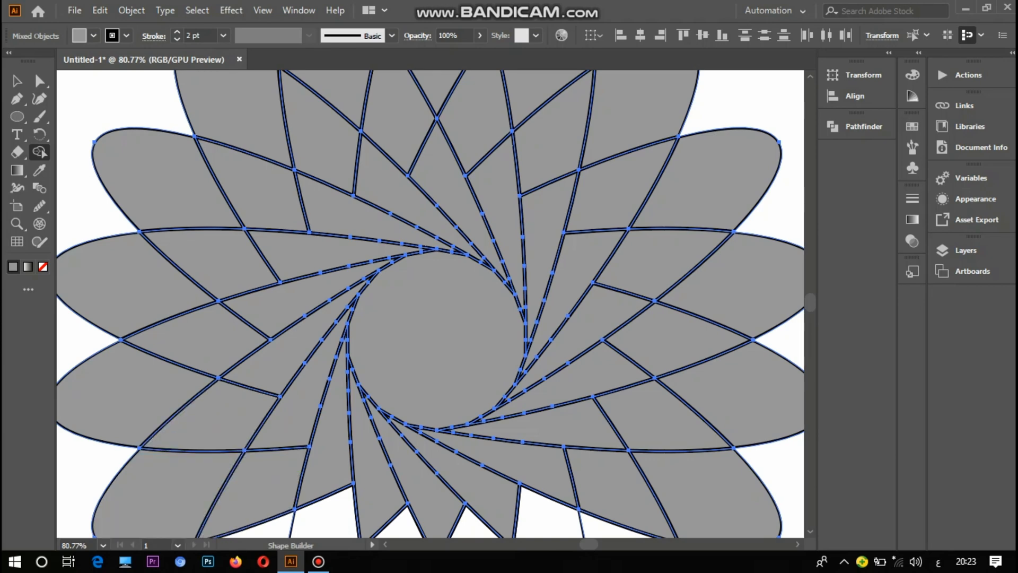
pyautogui.click(329, 514)
# Fill the unfilled petal segments at the flower's lower left with gray using the Shape Builder
pyautogui.click(17, 223)
pyautogui.moveTo(476, 409); pyautogui.dragTo(408, 409)
pyautogui.scroll(-5, 430, 305)
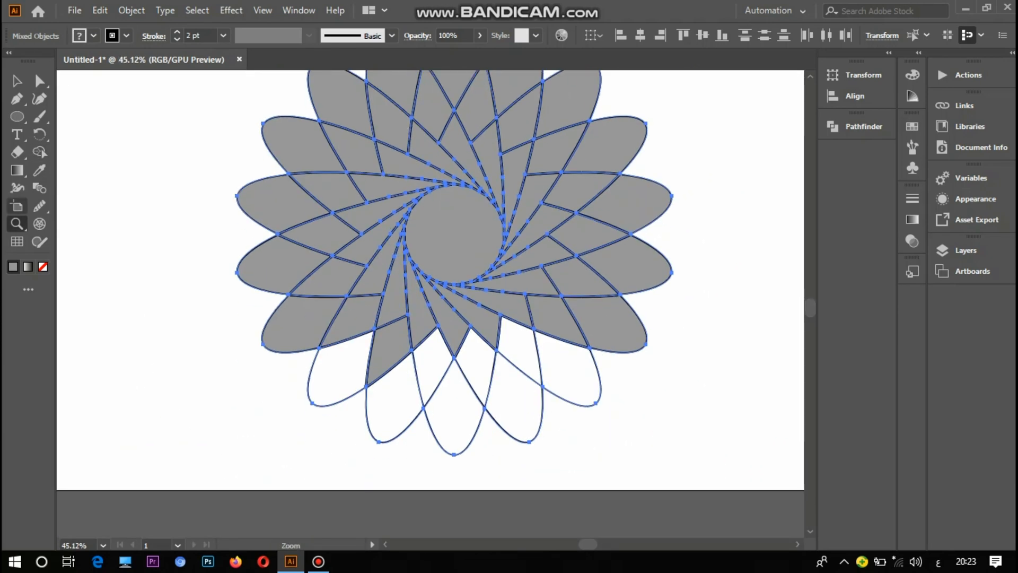
pyautogui.click(40, 152)
pyautogui.click(342, 368)
pyautogui.click(393, 402)
pyautogui.click(432, 366)
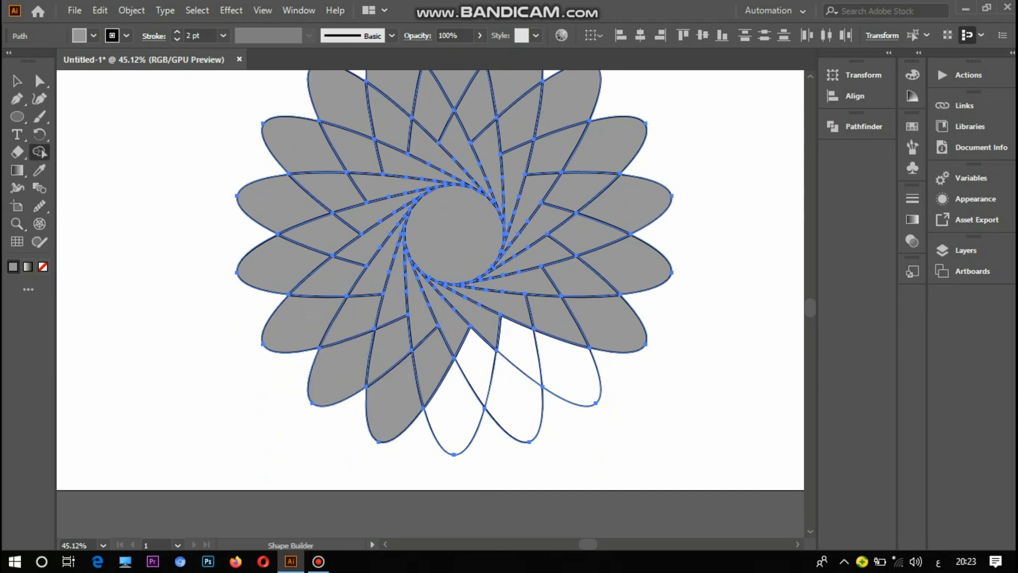
# Fill the remaining bottom and lower-right petal segments with gray and deselect the whole flower
pyautogui.click(514, 408)
pyautogui.click(454, 419)
pyautogui.click(474, 366)
pyautogui.click(517, 350)
pyautogui.click(573, 371)
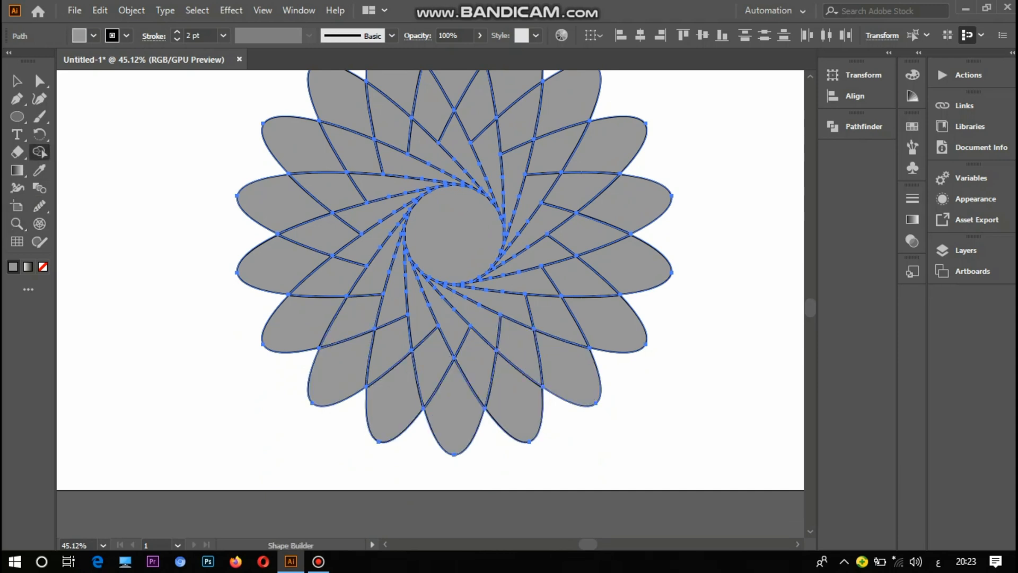
pyautogui.press('v')
pyautogui.hotkey('ctrl', 'shift', 'a')
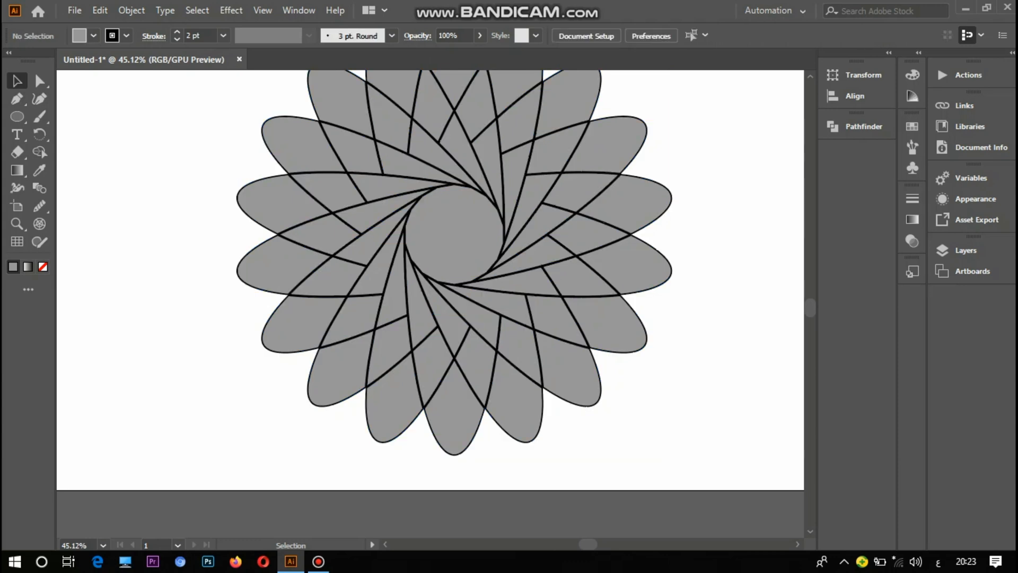
# Fill the outer petal immediately left of the flower's topmost petal with red
pyautogui.scroll(5, 455, 239)
pyautogui.click(395, 132)
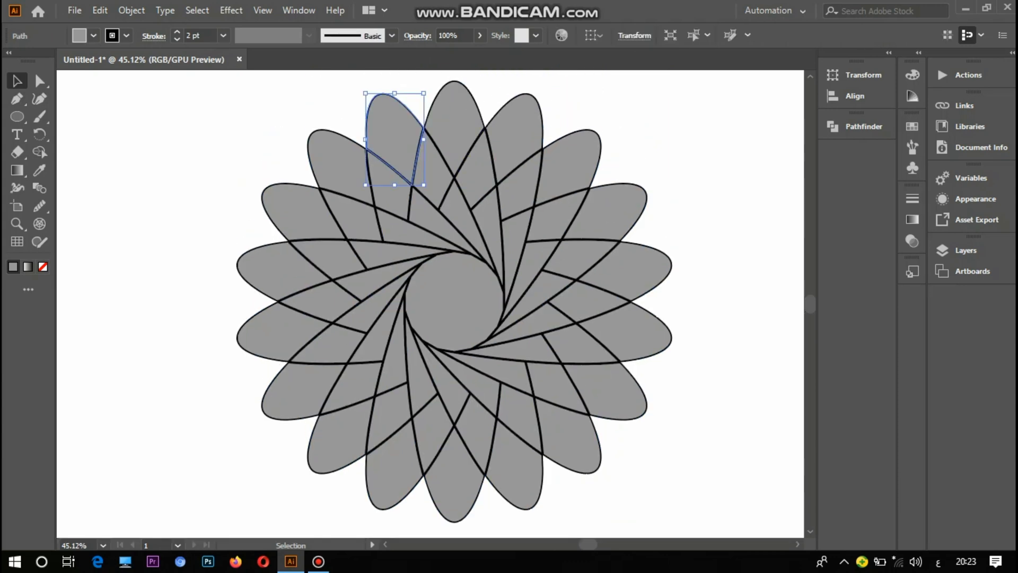
pyautogui.click(93, 36)
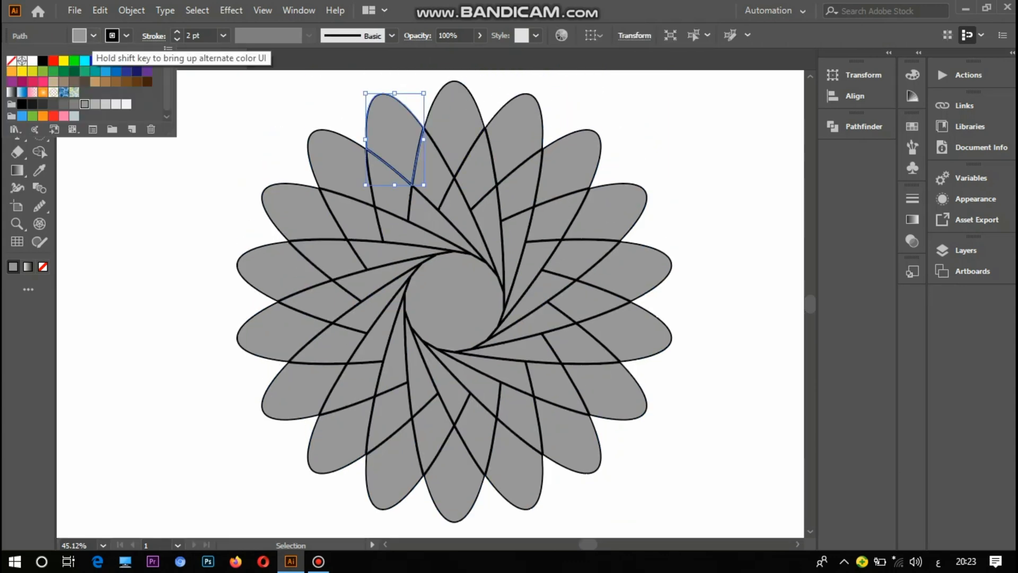
pyautogui.click(53, 61)
pyautogui.press('Escape')
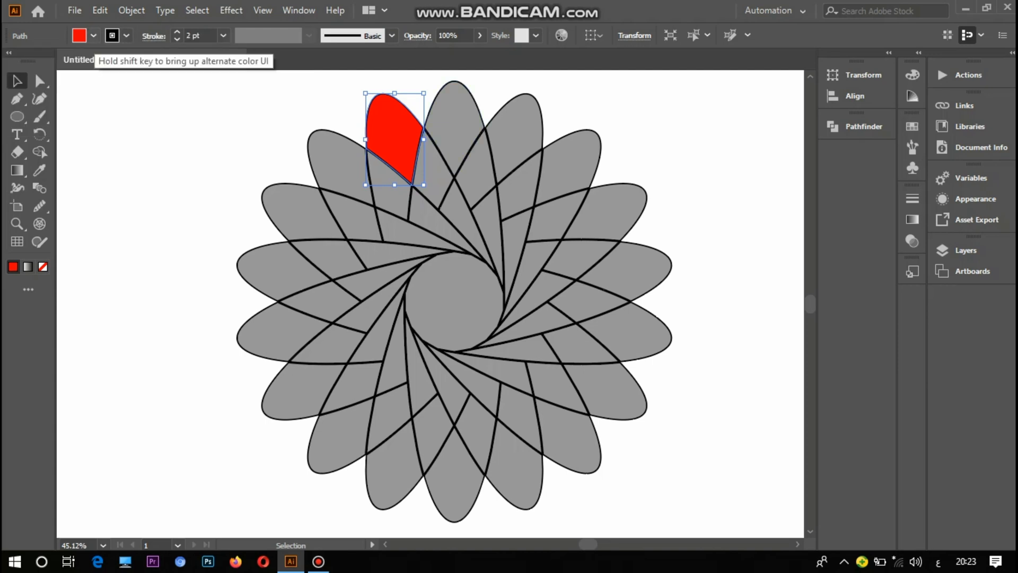
# Fill the flower's topmost outer petal with yellow
pyautogui.doubleClick(455, 130)
pyautogui.press('Escape')
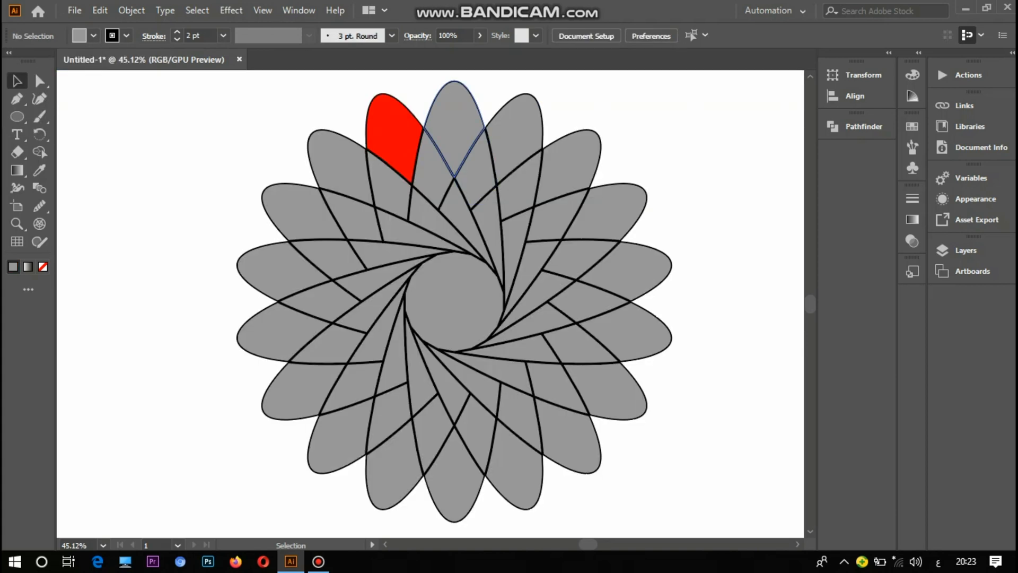
pyautogui.click(454, 130)
pyautogui.click(93, 36)
pyautogui.click(64, 60)
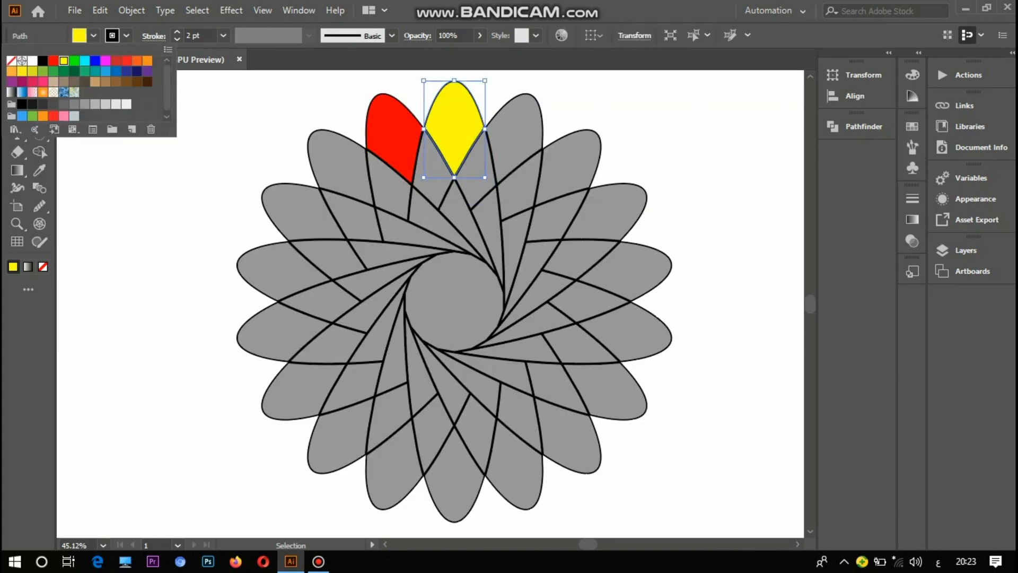
# Fill the outer petal immediately right of the yellow petal with green and leave isolation mode
pyautogui.doubleClick(515, 133)
pyautogui.click(94, 35)
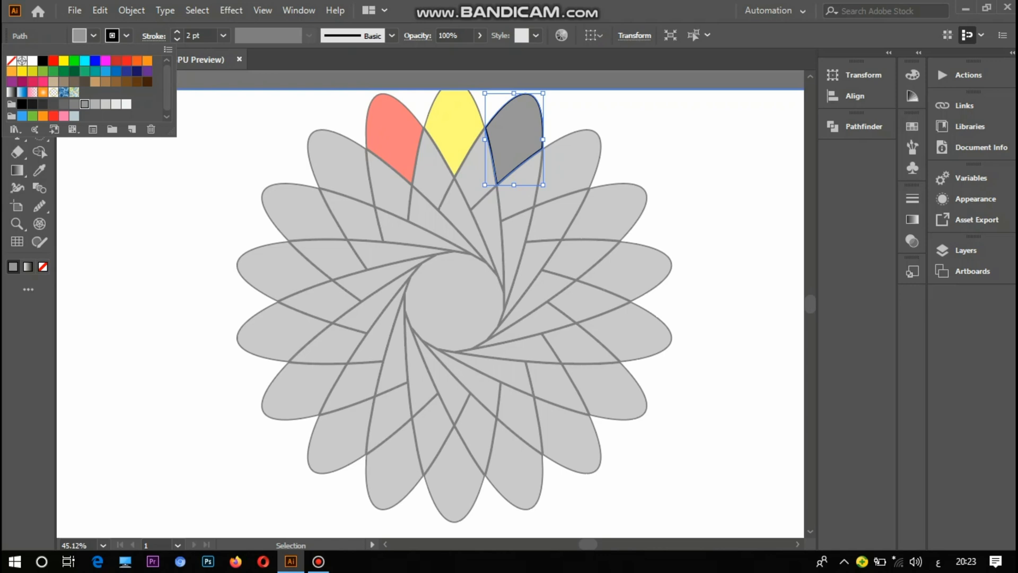
pyautogui.click(74, 61)
pyautogui.click(626, 122)
pyautogui.click(626, 122)
pyautogui.doubleClick(626, 122)
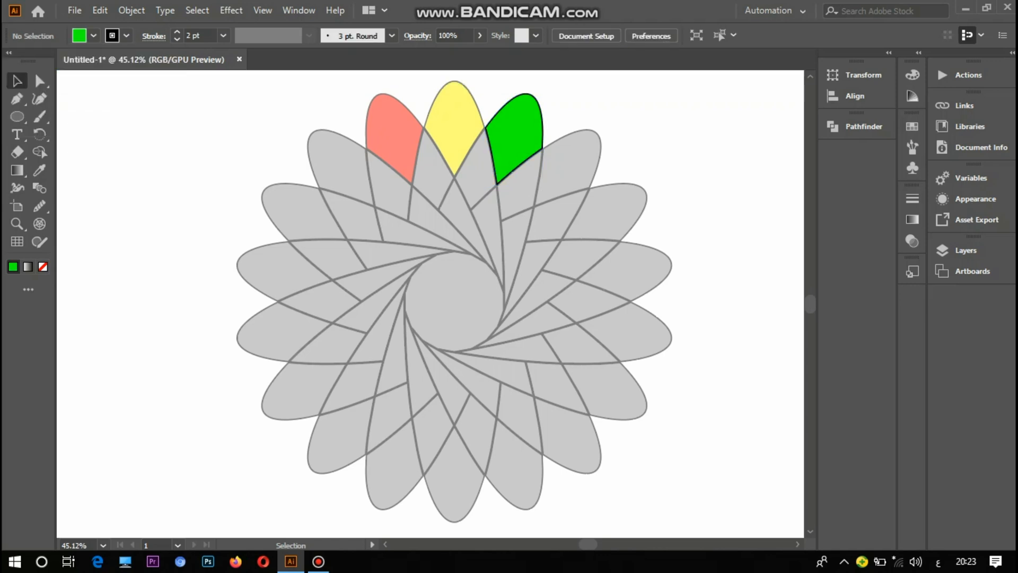
# Fill the outer petal clockwise from the green one with cyan
pyautogui.click(570, 163)
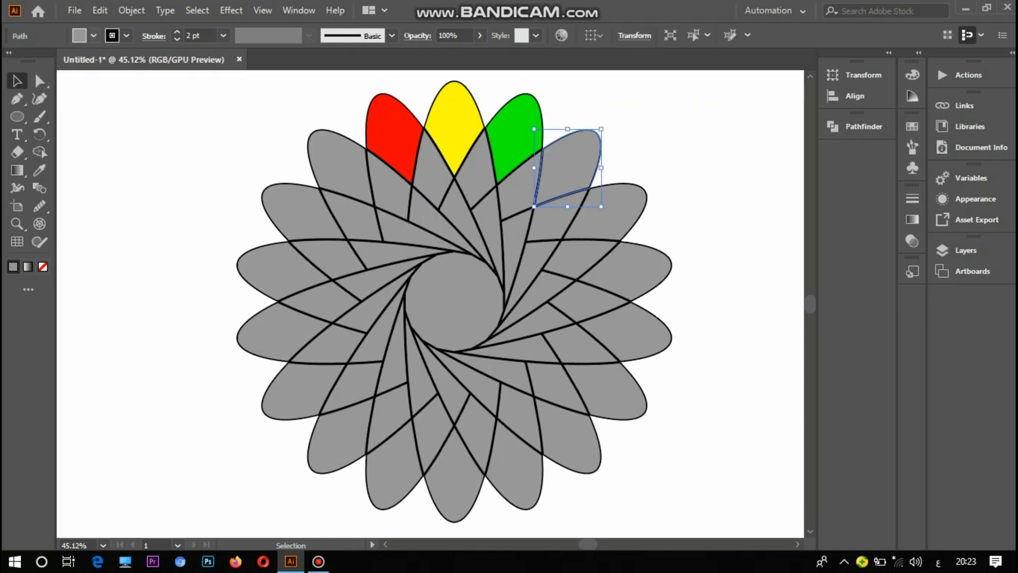
pyautogui.click(94, 36)
pyautogui.click(85, 61)
pyautogui.click(607, 214)
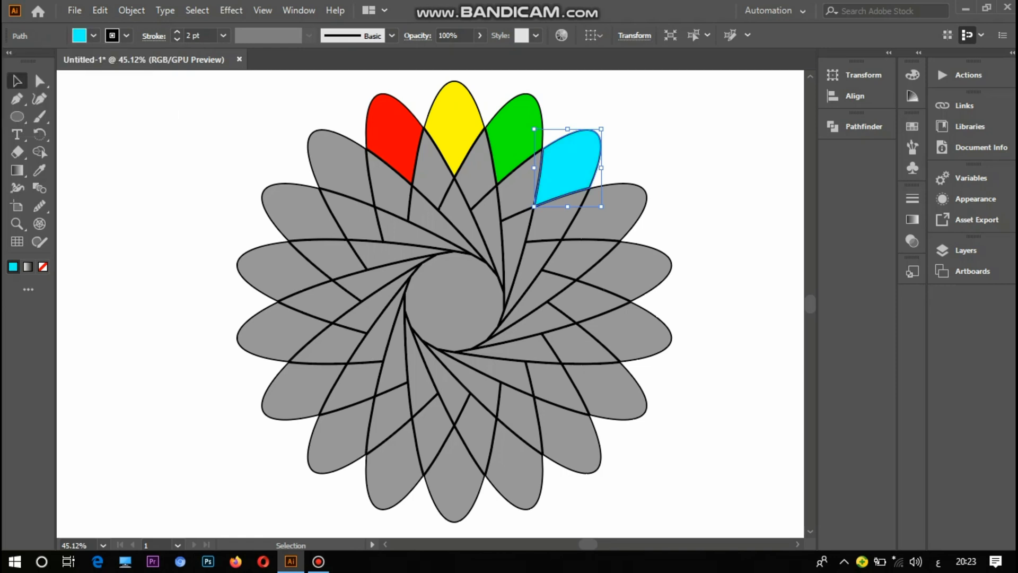
# Fill the outer petal clockwise from the cyan one with RGB Blue and select the gray petal below it
pyautogui.click(607, 213)
pyautogui.click(94, 35)
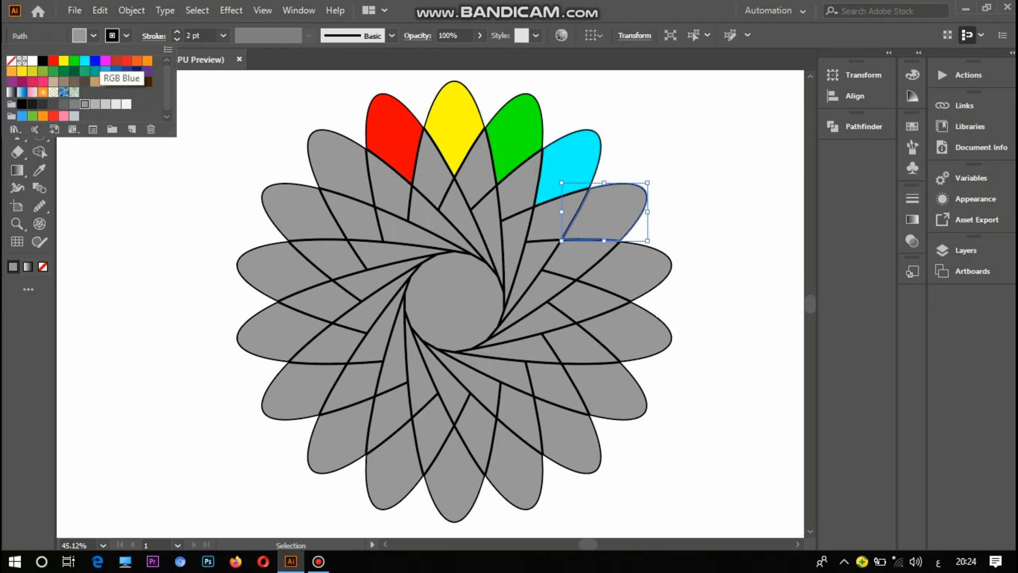
pyautogui.click(95, 61)
pyautogui.click(631, 266)
pyautogui.click(631, 266)
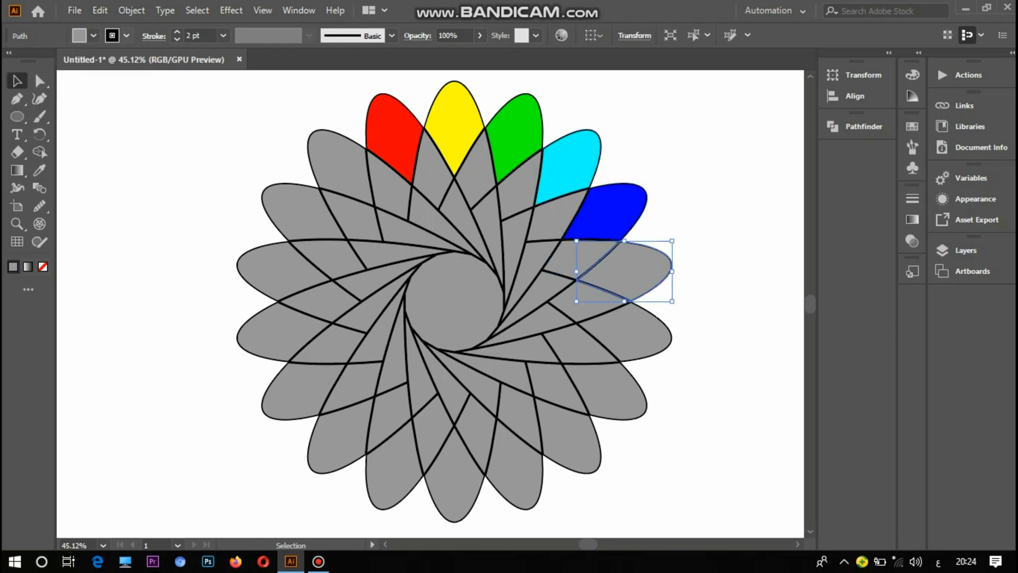
pyautogui.click(93, 36)
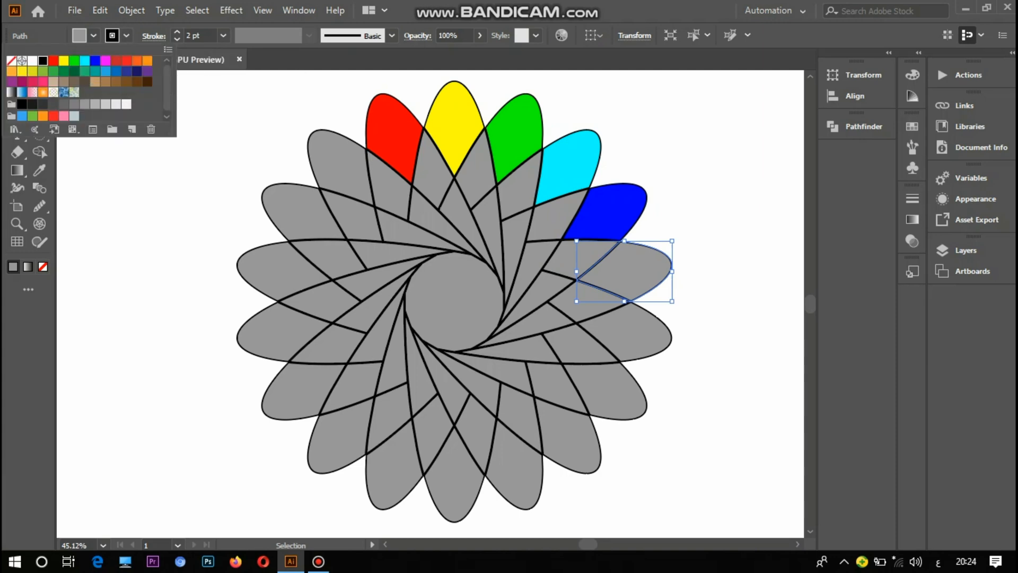
pyautogui.click(105, 61)
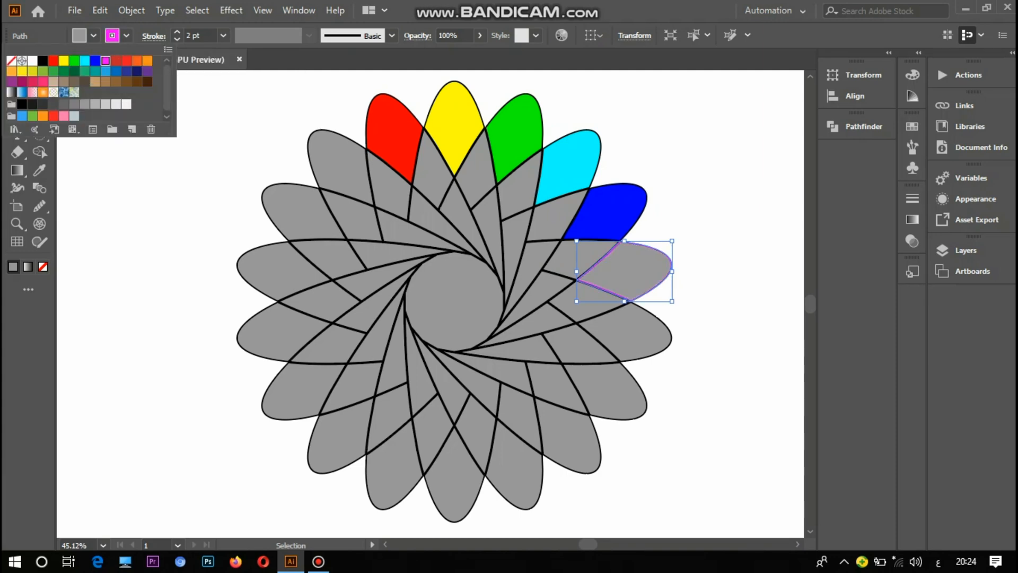
pyautogui.click(126, 36)
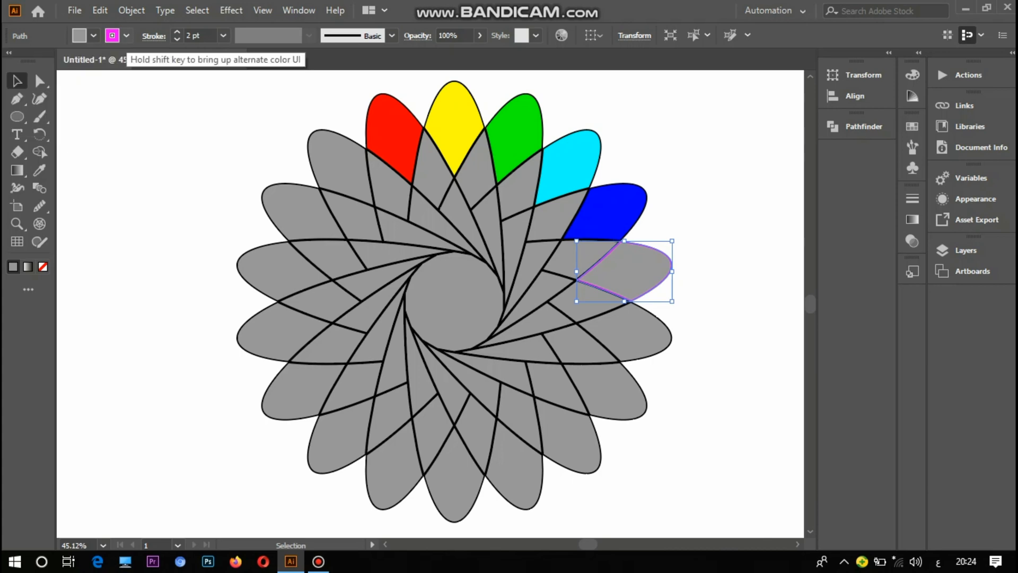
pyautogui.click(126, 36)
pyautogui.click(44, 61)
# Fill the selected outer petal below the blue one with magenta
pyautogui.click(93, 36)
pyautogui.click(93, 35)
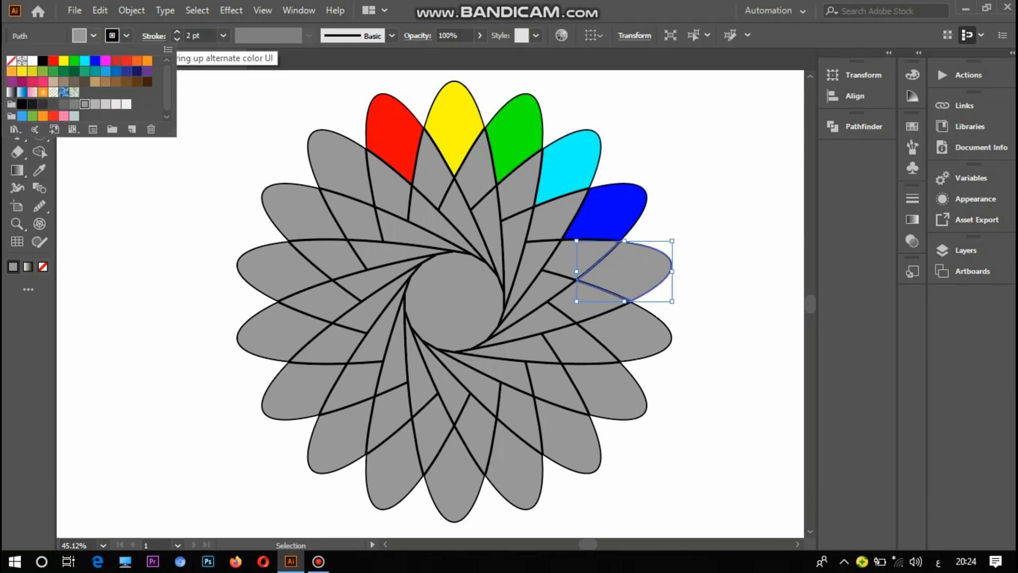
pyautogui.click(105, 60)
pyautogui.press('Escape')
# Fill the outer petal directly below the magenta one with dark red
pyautogui.doubleClick(631, 333)
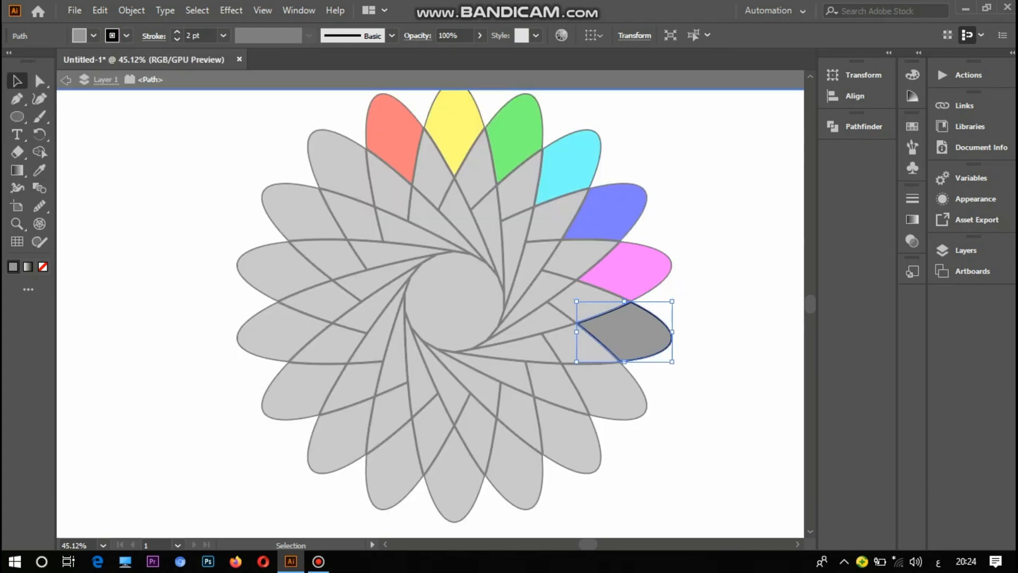
pyautogui.click(93, 36)
pyautogui.click(115, 61)
pyautogui.press('Escape')
pyautogui.press('Escape')
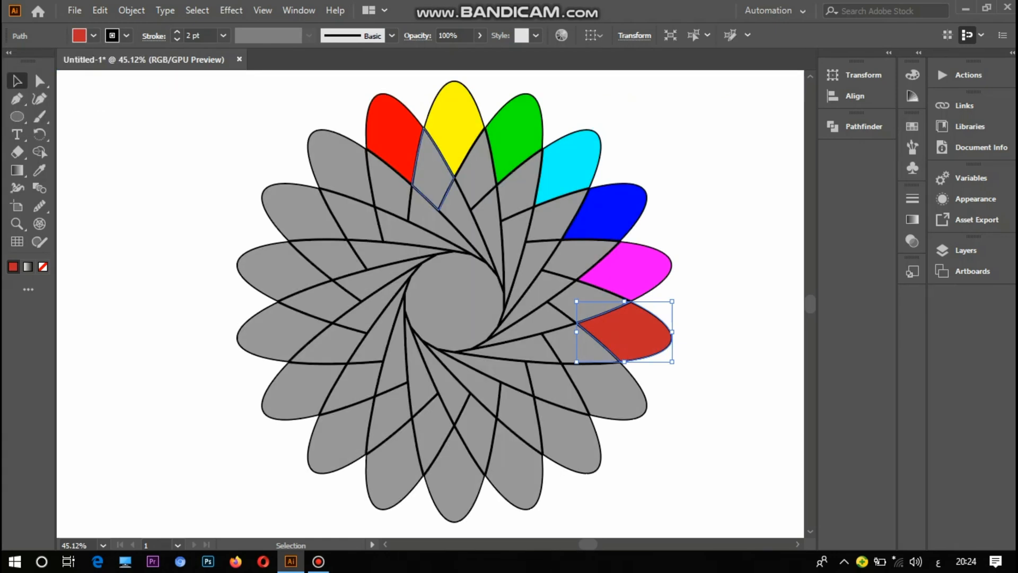
pyautogui.click(432, 159)
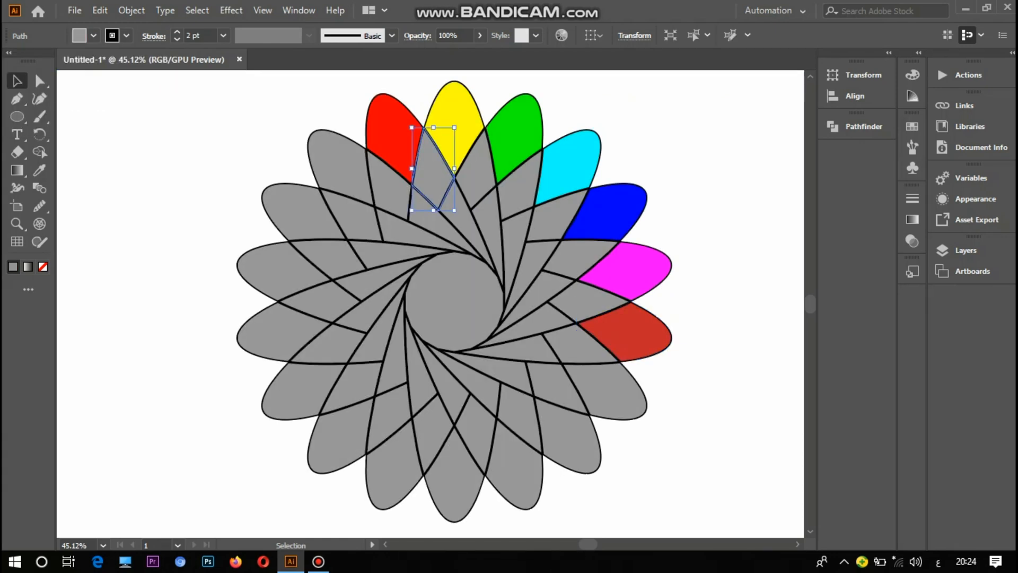
# Fill the outer petal clockwise from the dark red one with orange (R=241 G=90 B=36)
pyautogui.click(610, 392)
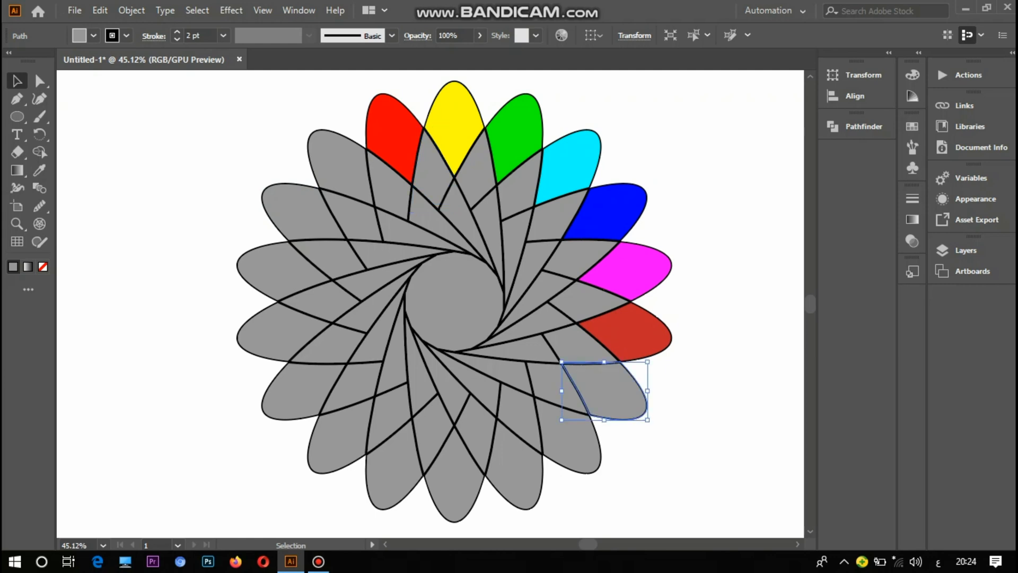
pyautogui.click(92, 36)
pyautogui.click(126, 60)
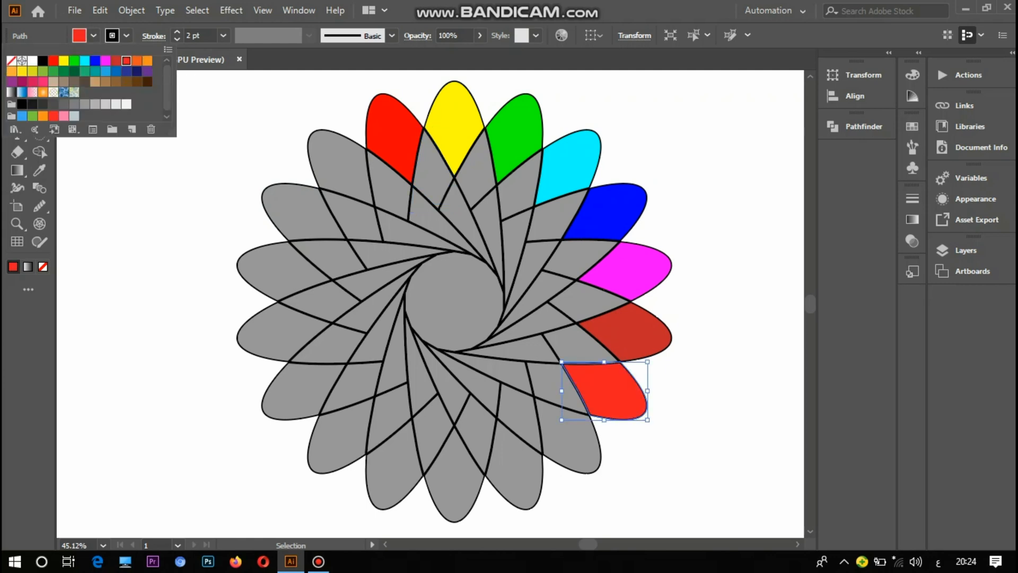
pyautogui.click(93, 35)
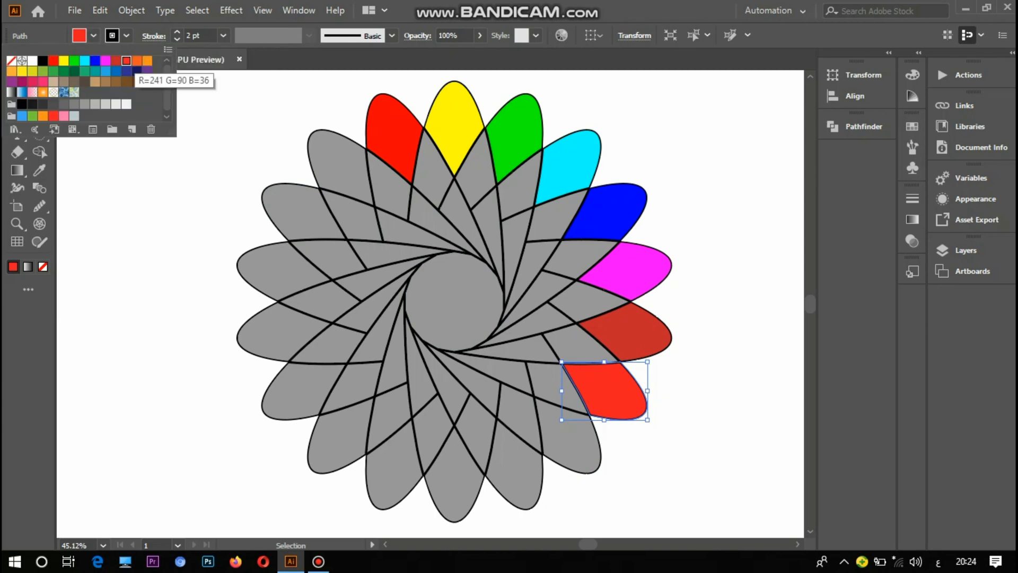
pyautogui.click(137, 61)
pyautogui.click(571, 439)
pyautogui.click(93, 36)
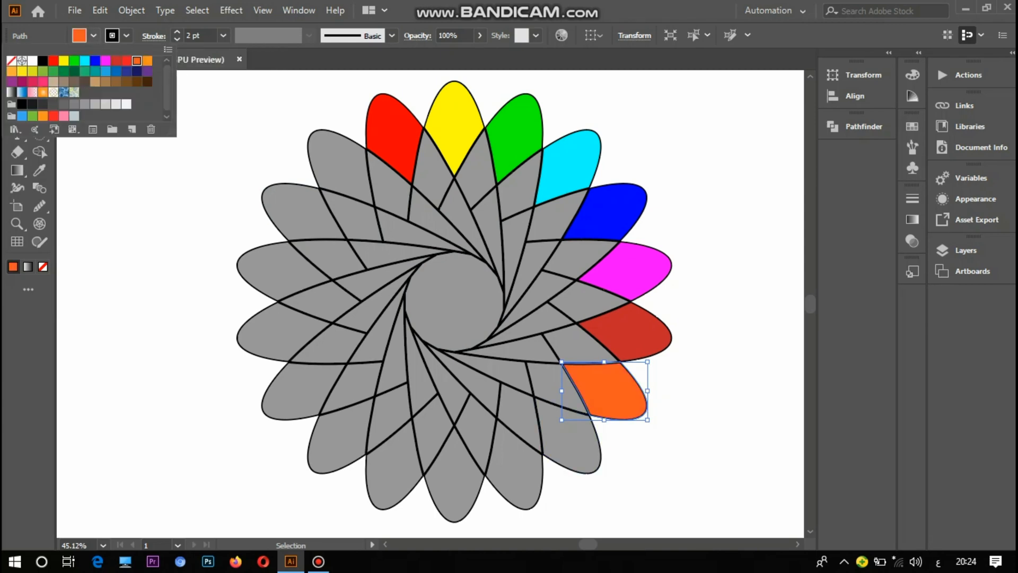
# Fill the next two outer petals clockwise from the deep orange one with orange and light orange
pyautogui.doubleClick(570, 440)
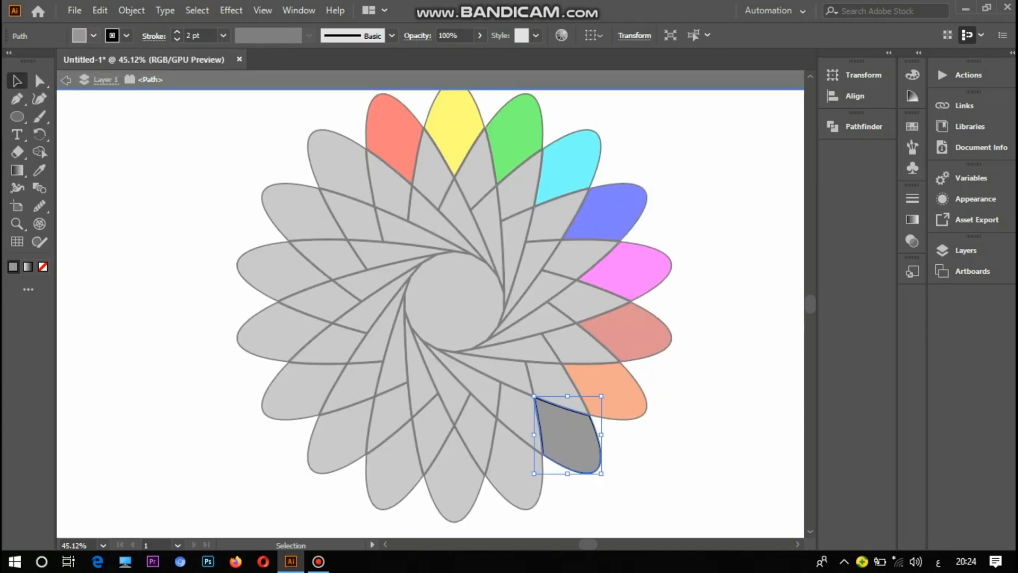
pyautogui.click(93, 36)
pyautogui.click(147, 61)
pyautogui.doubleClick(515, 465)
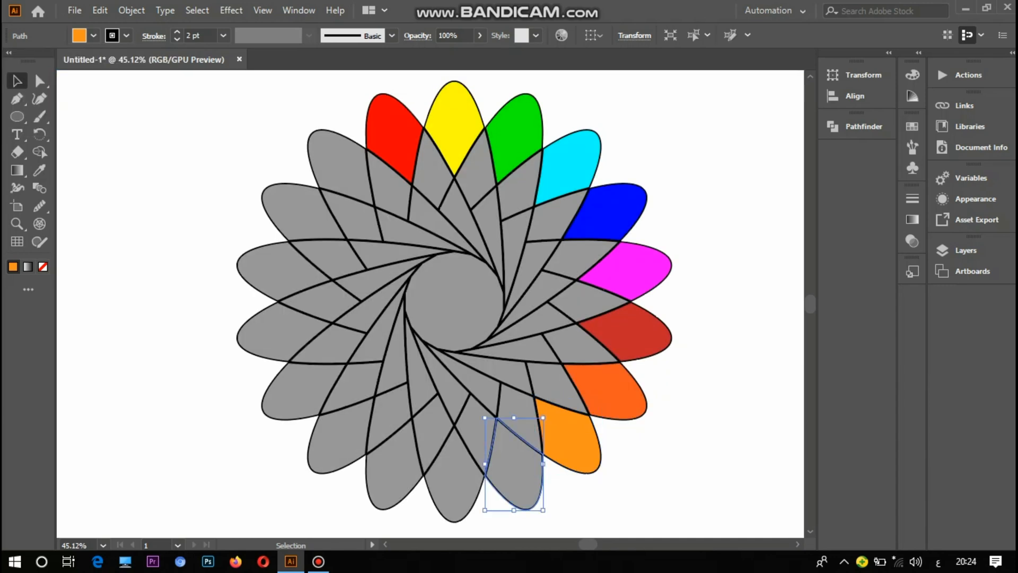
pyautogui.click(93, 36)
pyautogui.click(12, 71)
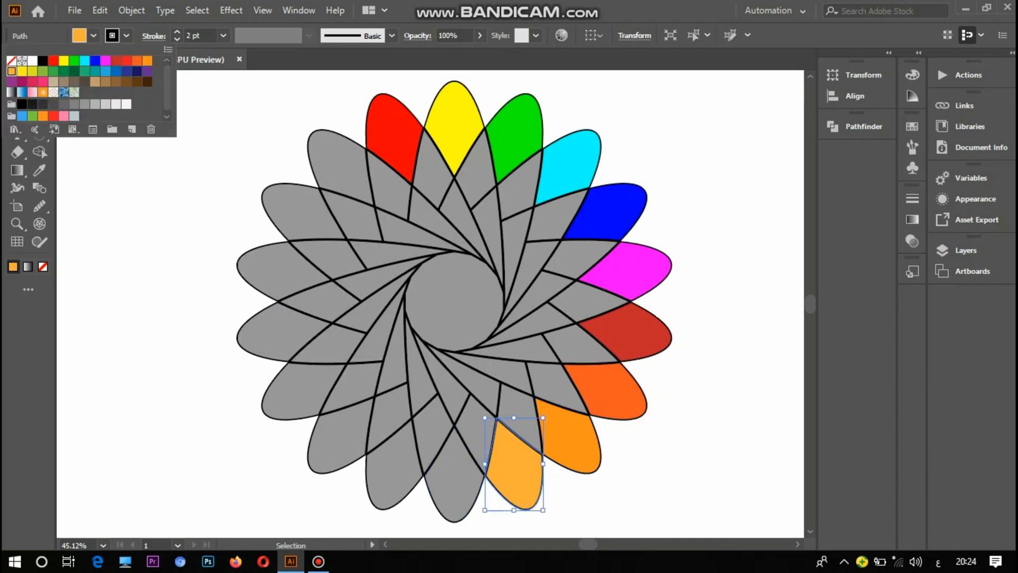
# Fill the flower's bottommost petal with yellow-green and the outer petal to its left with light green
pyautogui.doubleClick(454, 475)
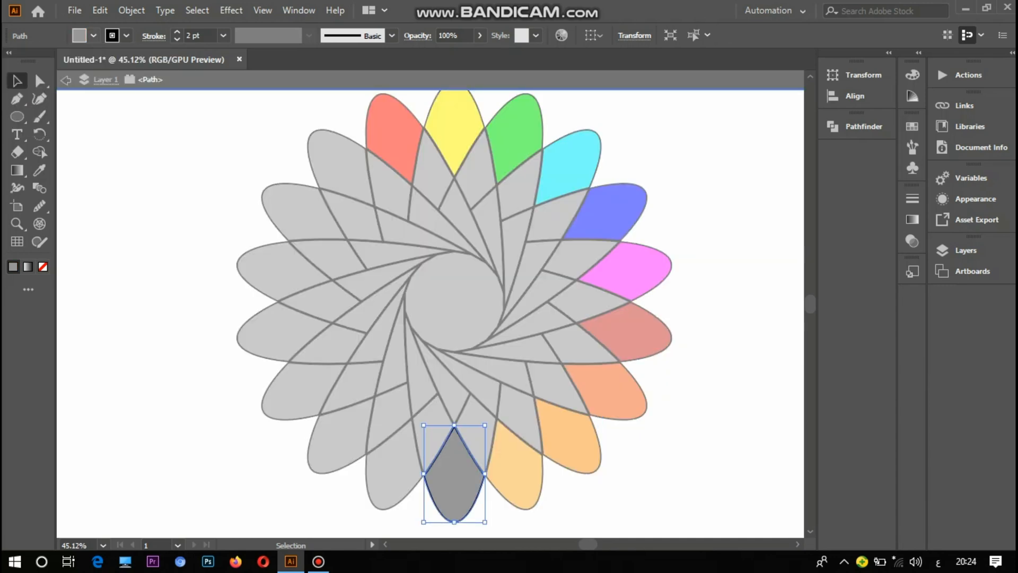
pyautogui.click(93, 36)
pyautogui.click(32, 71)
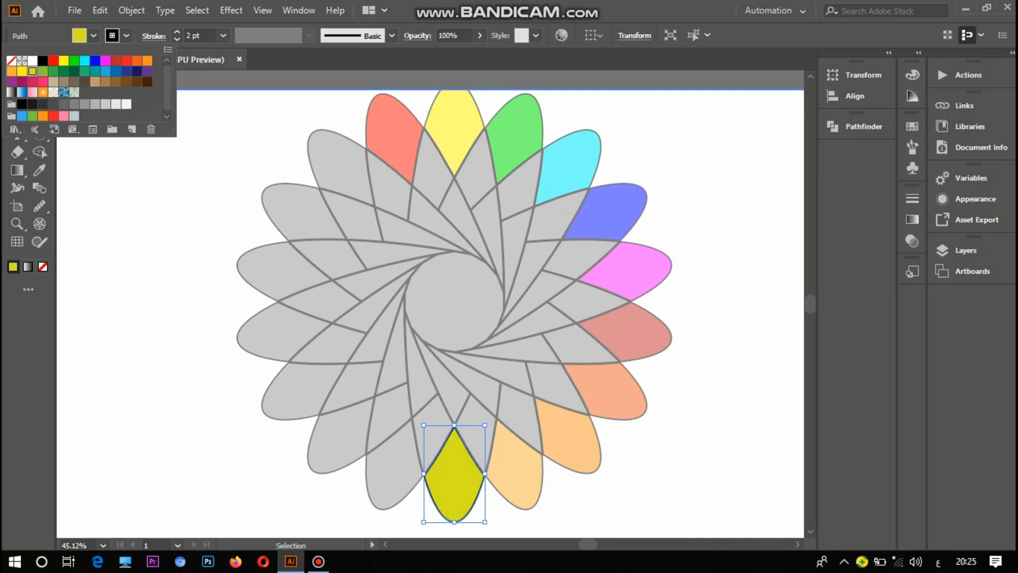
pyautogui.doubleClick(394, 473)
pyautogui.click(394, 473)
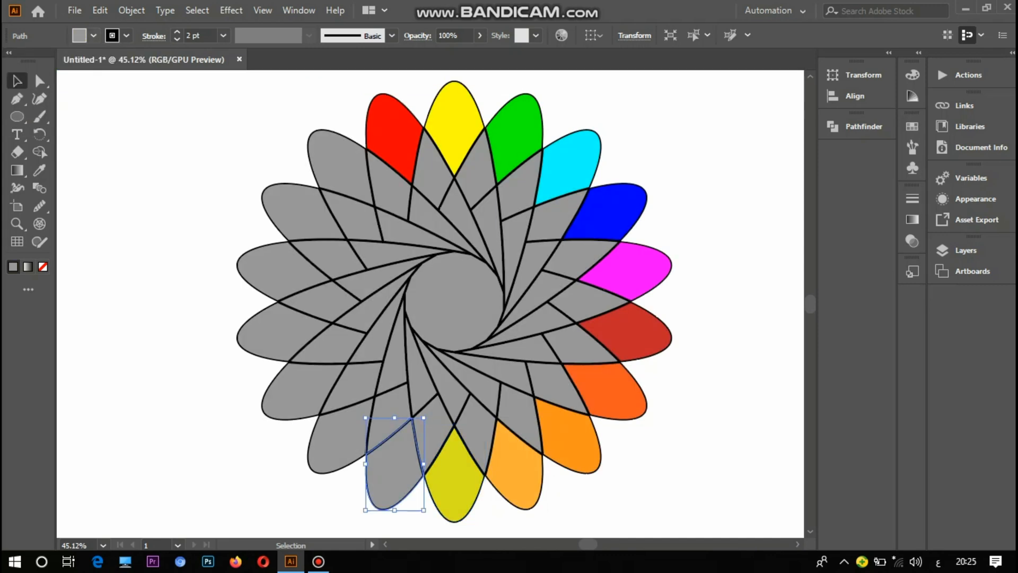
pyautogui.click(93, 36)
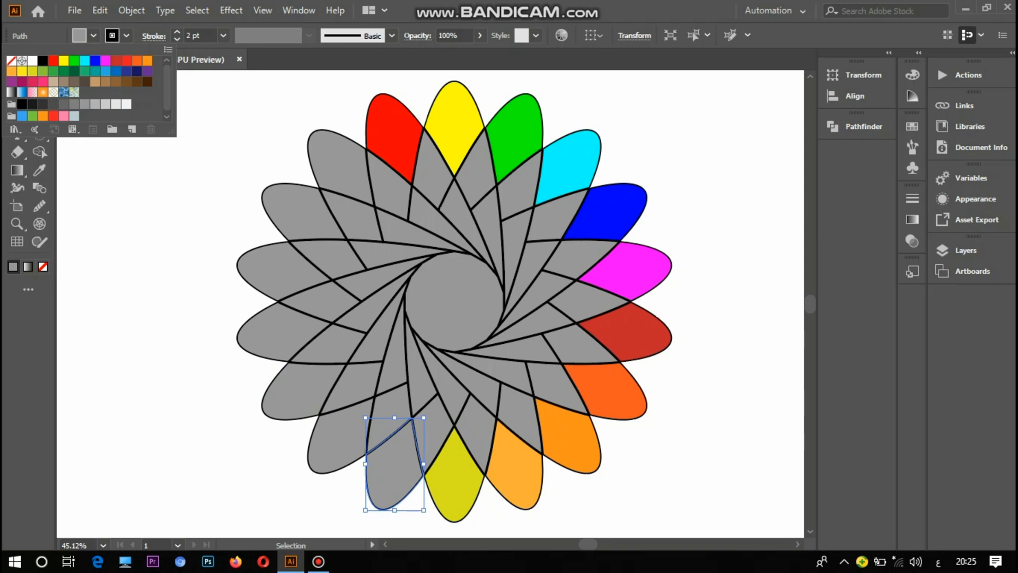
pyautogui.click(43, 71)
# Fill the next two outer petals clockwise from the light green one with green and dark green
pyautogui.click(341, 445)
pyautogui.click(341, 444)
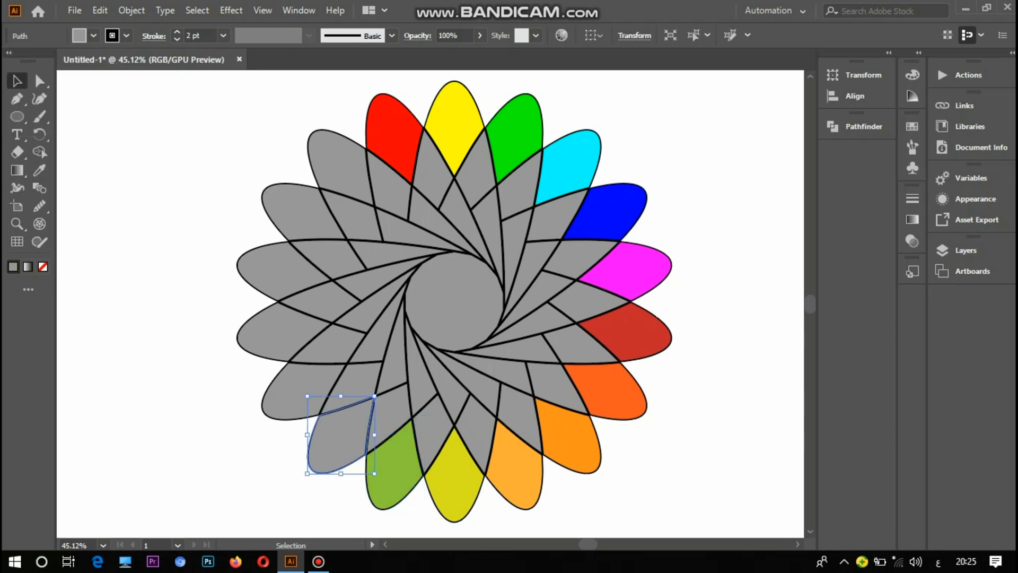
pyautogui.click(94, 36)
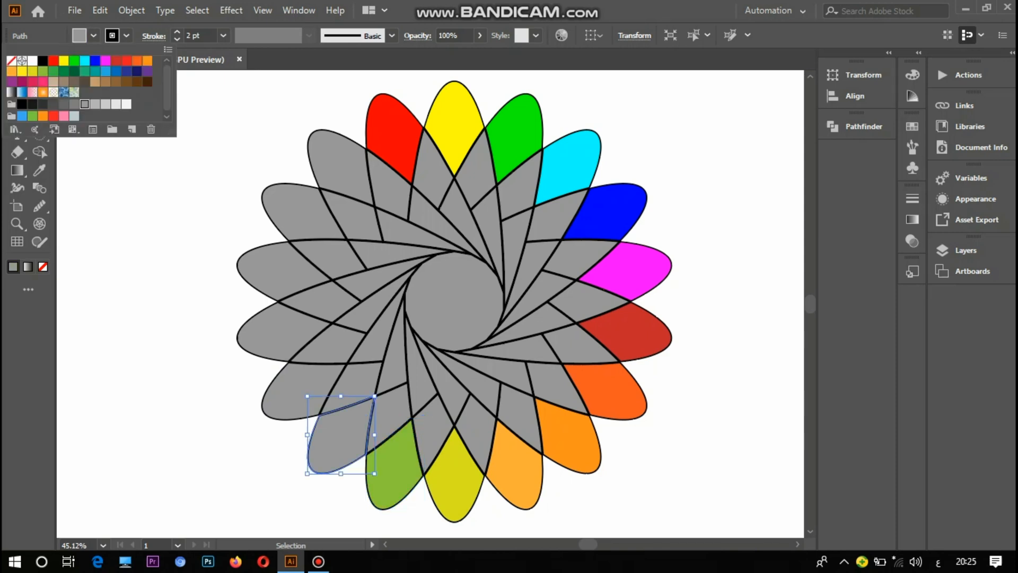
pyautogui.click(63, 71)
pyautogui.doubleClick(300, 393)
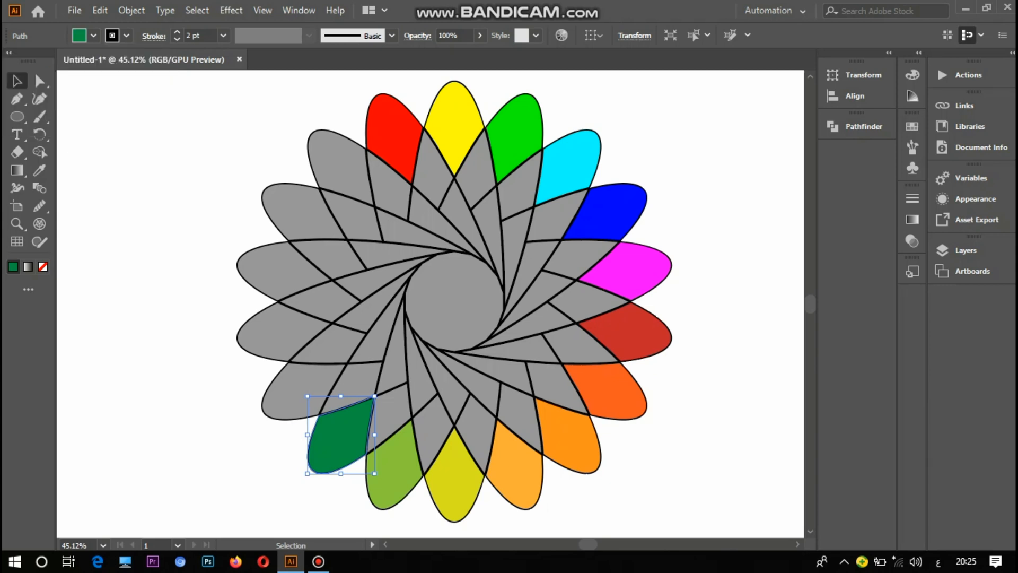
pyautogui.click(93, 35)
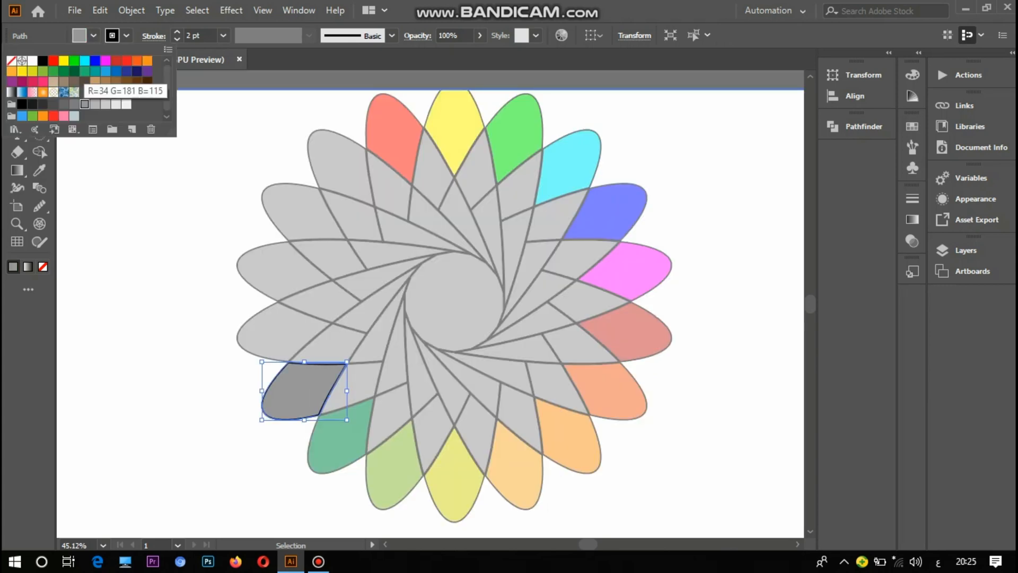
pyautogui.click(75, 71)
# Fill the next two outer petals clockwise from the dark green one with light blue and darker blue (R=0 G=113 B=188)
pyautogui.click(285, 338)
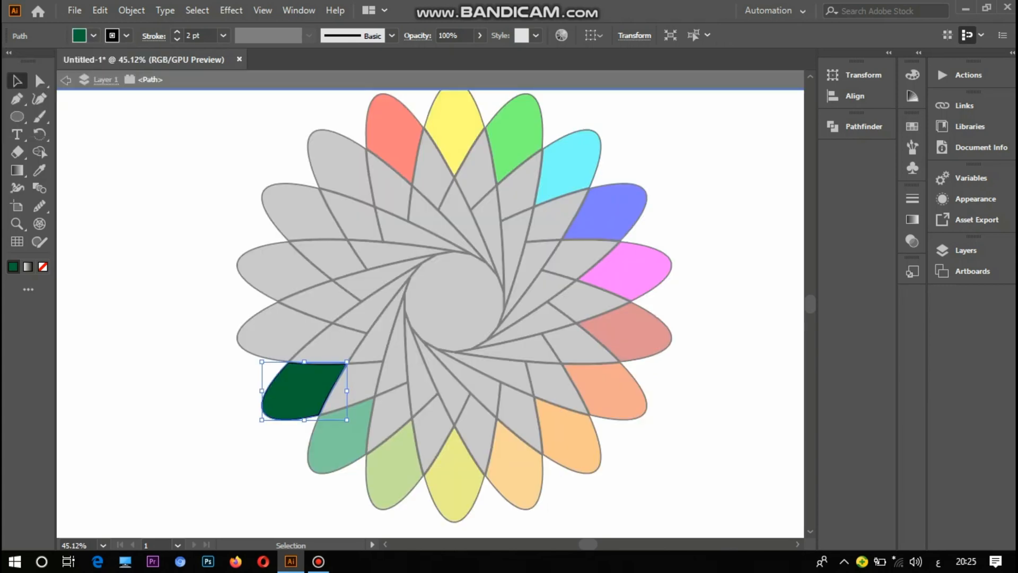
pyautogui.doubleClick(285, 337)
pyautogui.click(284, 337)
pyautogui.click(93, 35)
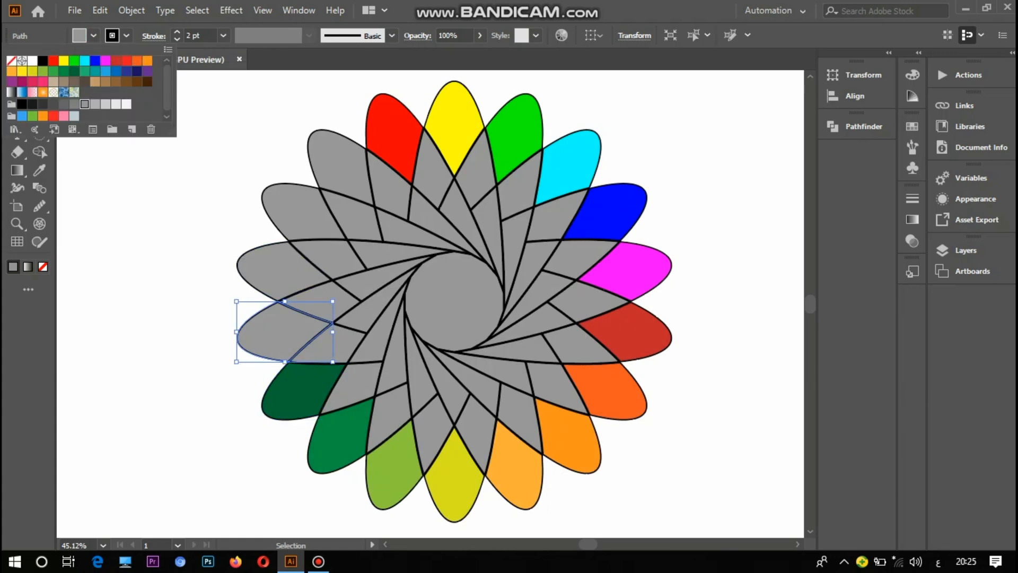
pyautogui.click(106, 71)
pyautogui.click(281, 269)
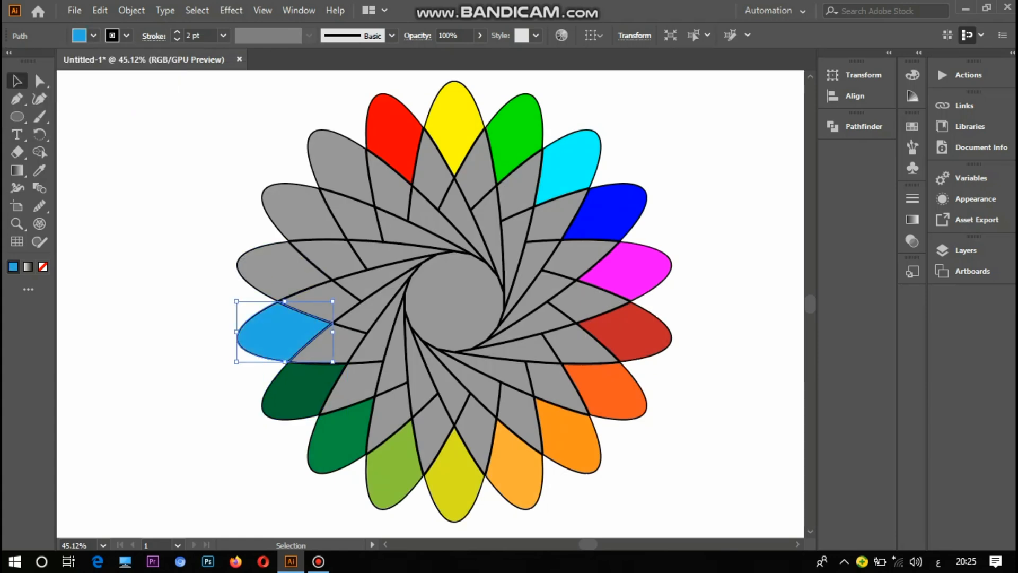
pyautogui.click(281, 270)
pyautogui.click(94, 35)
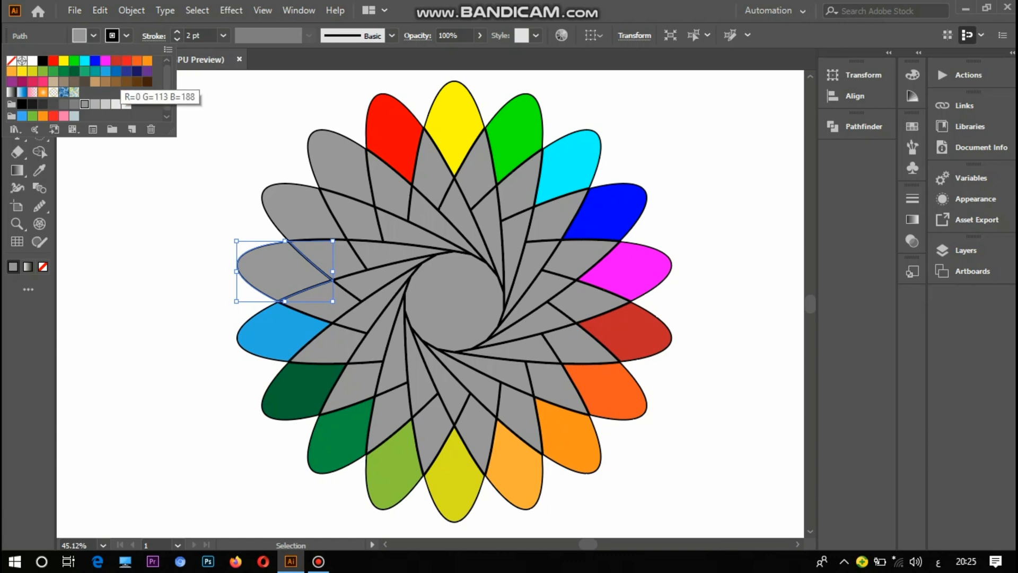
pyautogui.click(114, 71)
# Fill the last two gray outer petals clockwise with purple (R=102 G=45 B=145) and tan
pyautogui.click(291, 212)
pyautogui.click(295, 214)
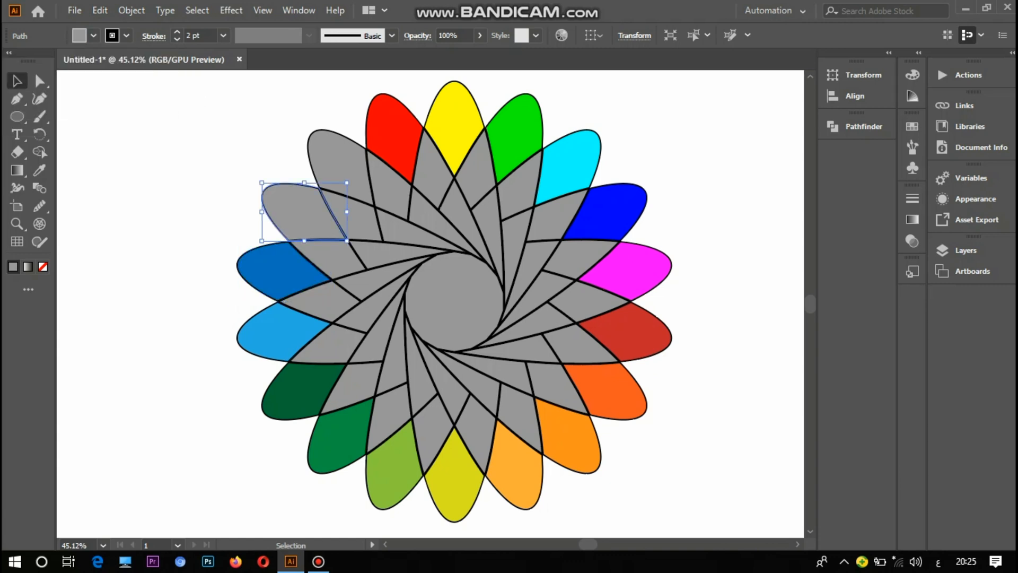
pyautogui.click(93, 35)
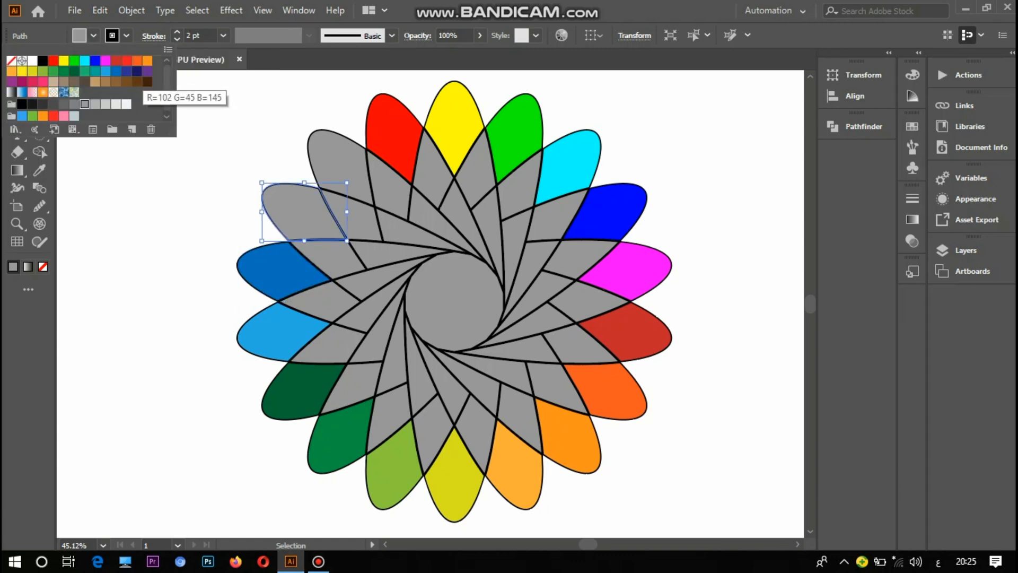
pyautogui.click(147, 71)
pyautogui.click(337, 166)
pyautogui.click(337, 165)
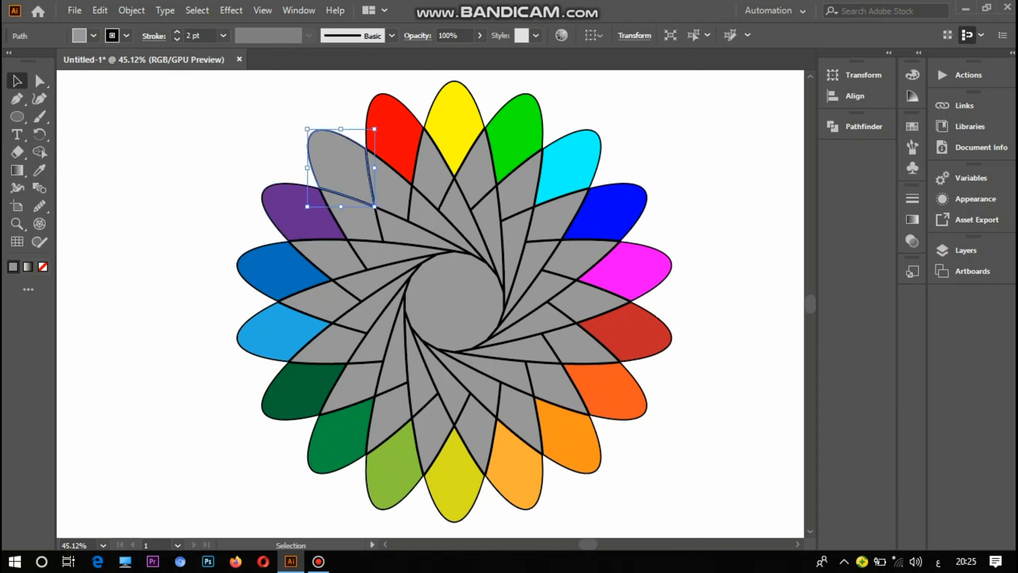
pyautogui.click(93, 36)
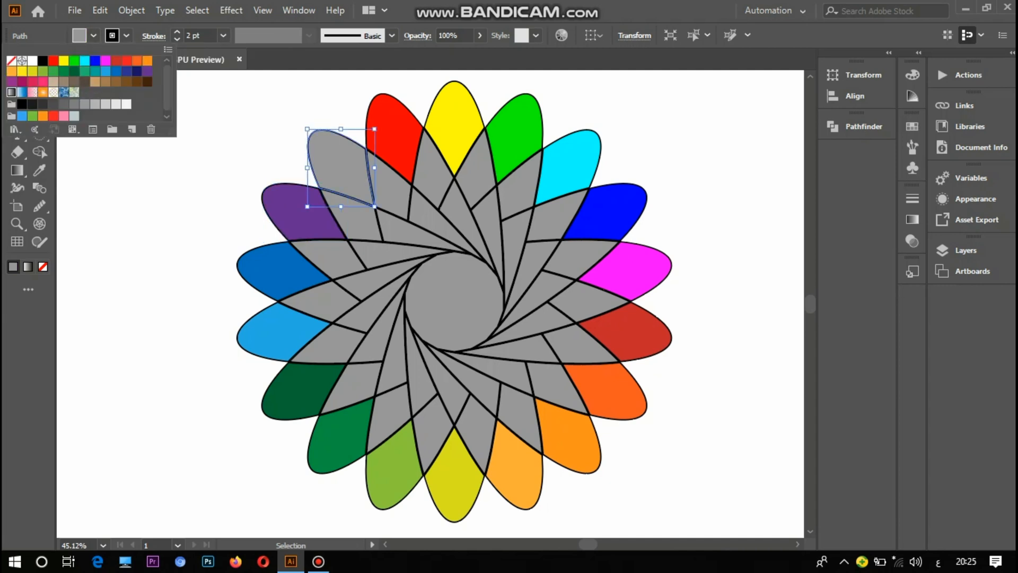
pyautogui.click(11, 81)
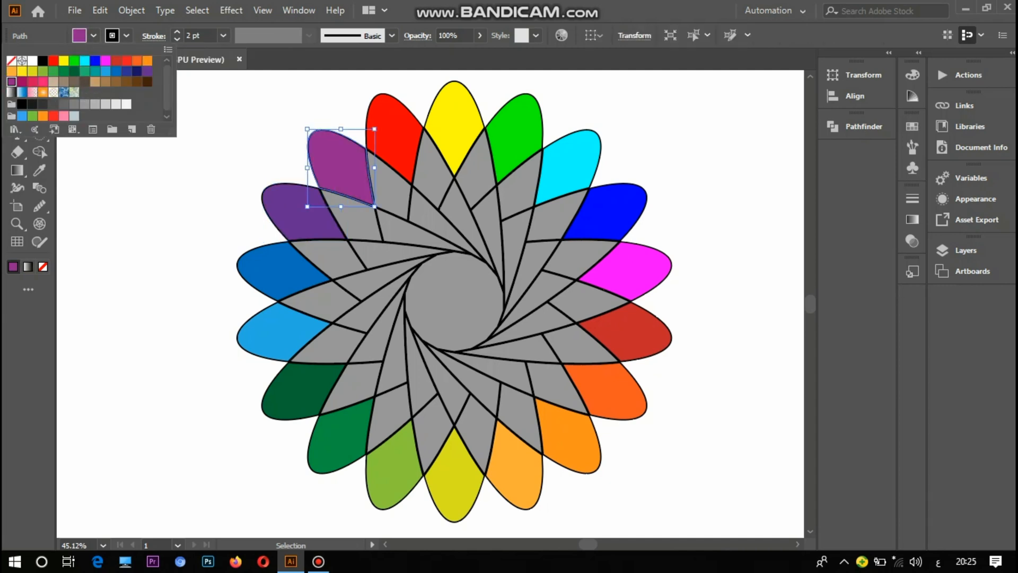
pyautogui.click(95, 82)
# Fill the inner segment between the red and yellow petals with the color sampled from the tan outer petal
pyautogui.click(389, 183)
pyautogui.click(389, 183)
pyautogui.click(434, 170)
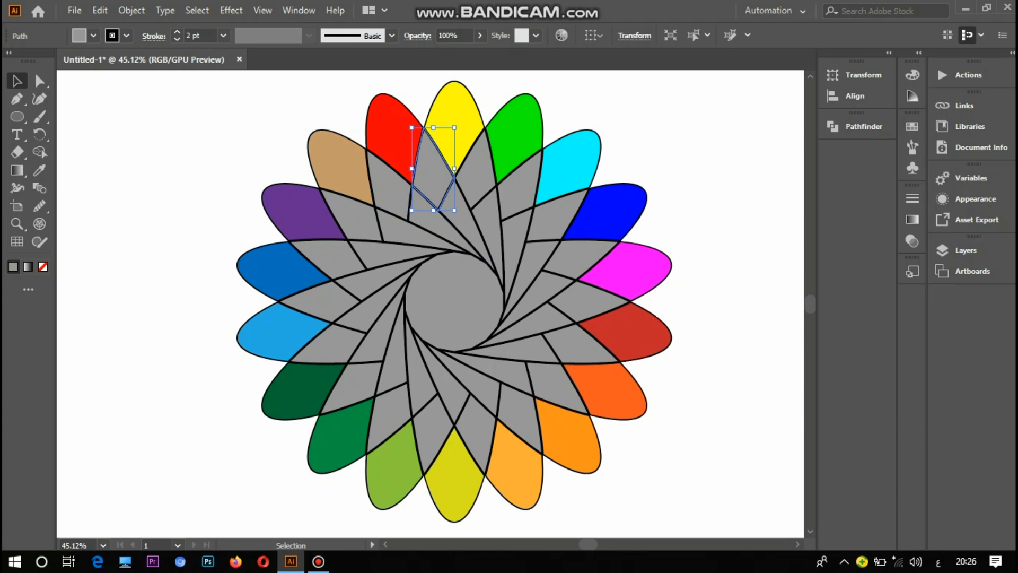
pyautogui.click(39, 170)
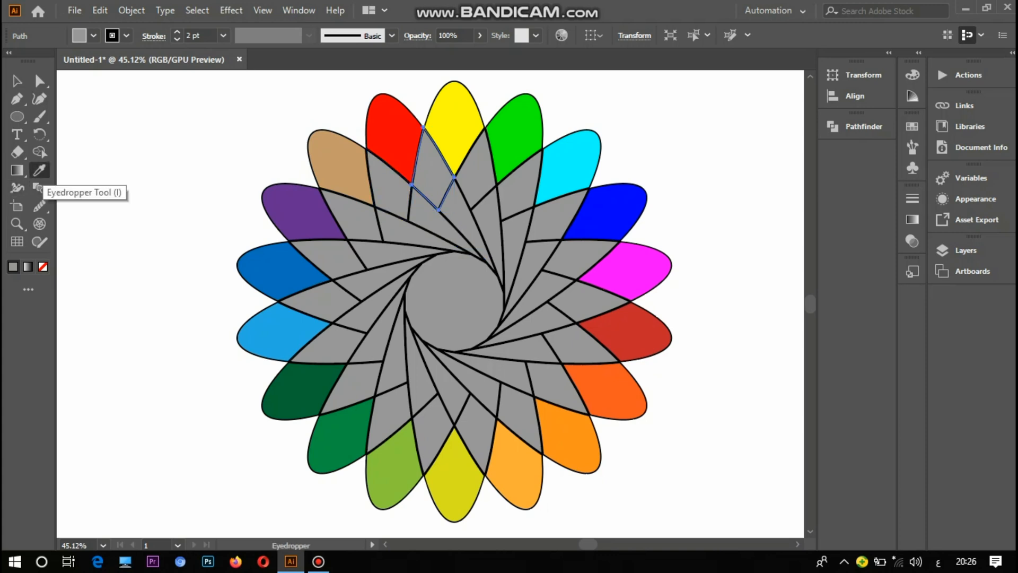
pyautogui.click(339, 165)
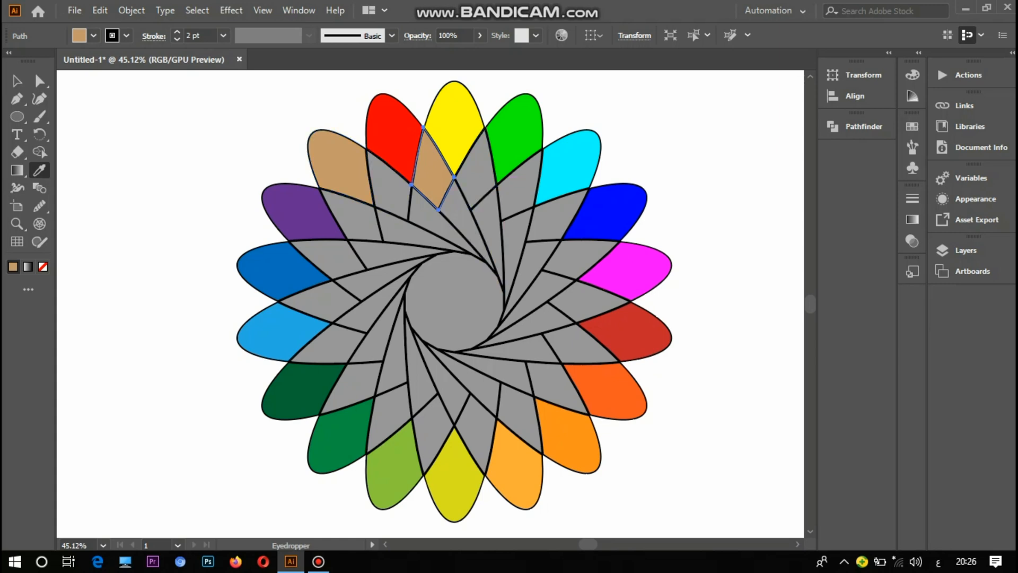
# Fill the long inner segment directly below the yellow petal's tip with pink (R=237 G=30 B=121)
pyautogui.click(17, 81)
pyautogui.click(459, 213)
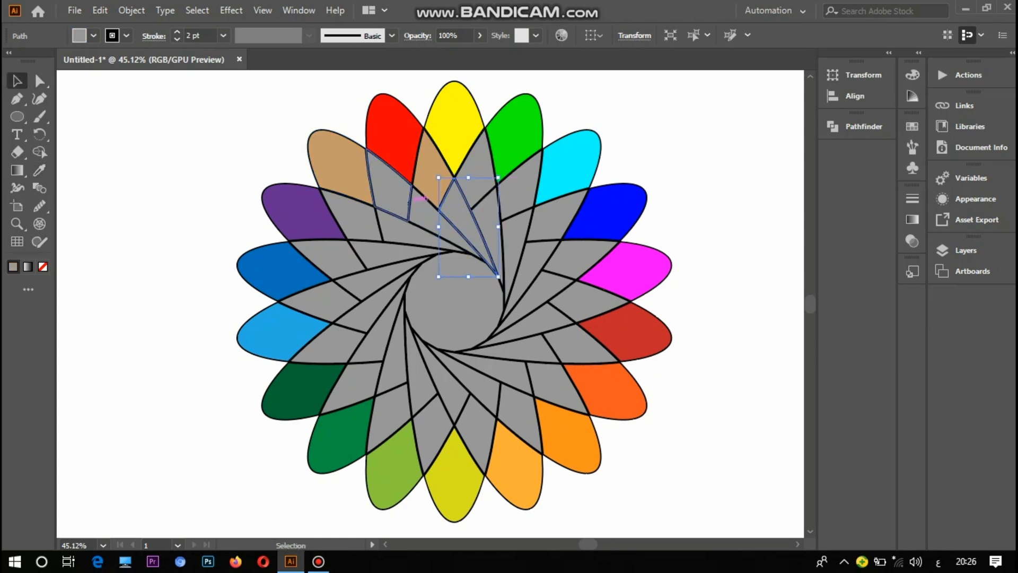
pyautogui.click(390, 202)
pyautogui.click(445, 203)
pyautogui.click(93, 36)
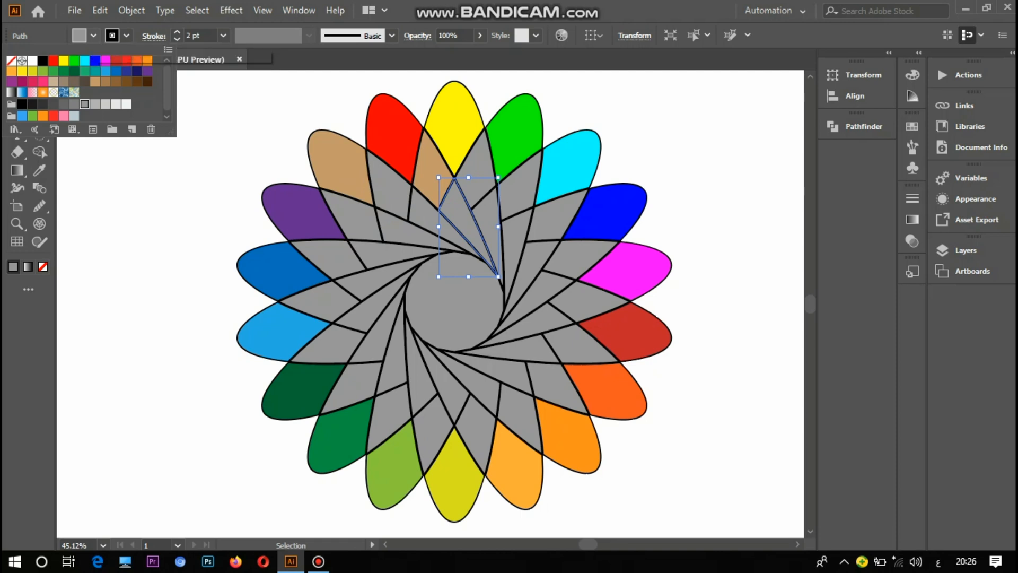
pyautogui.click(116, 82)
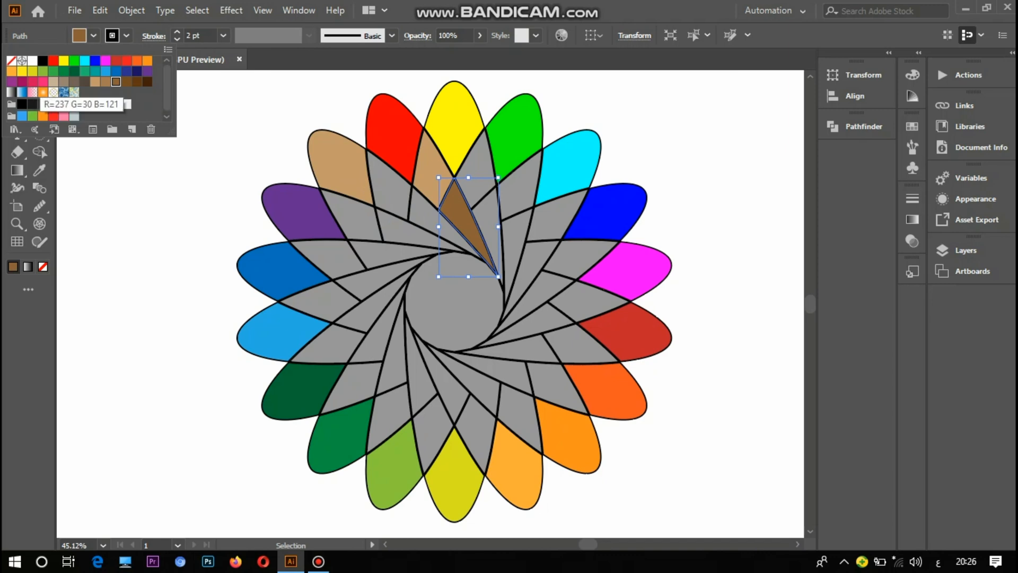
pyautogui.click(42, 82)
# Fill the inner segment between the yellow and green petals with sampled red and the long segment beneath it with sampled tan
pyautogui.click(523, 183)
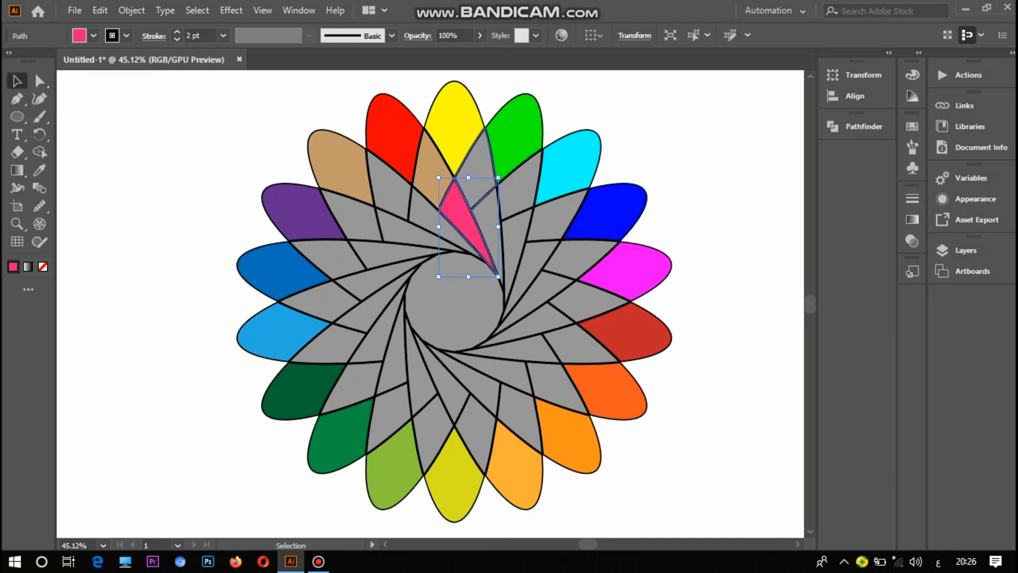
pyautogui.click(478, 172)
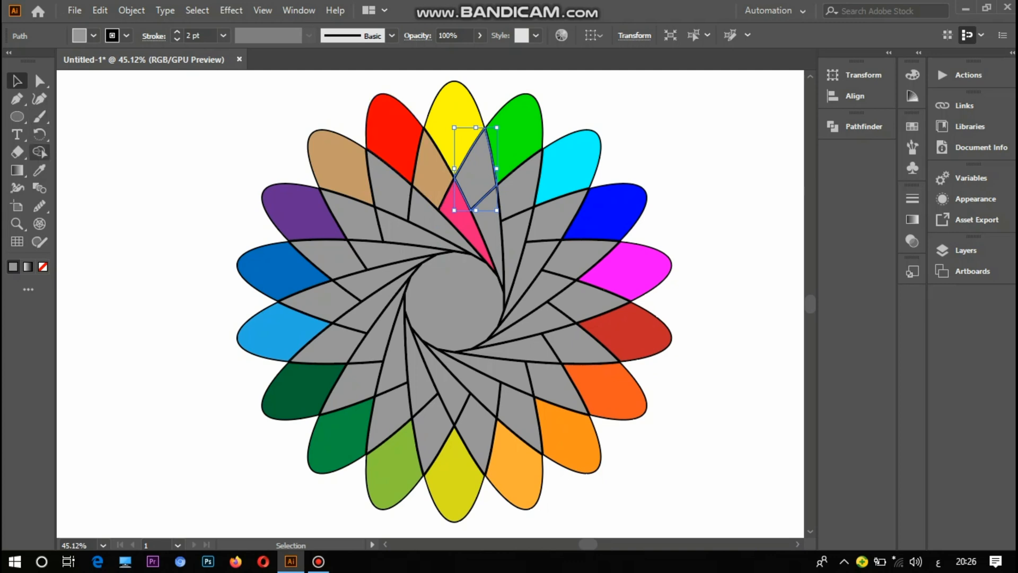
pyautogui.click(40, 170)
pyautogui.click(395, 133)
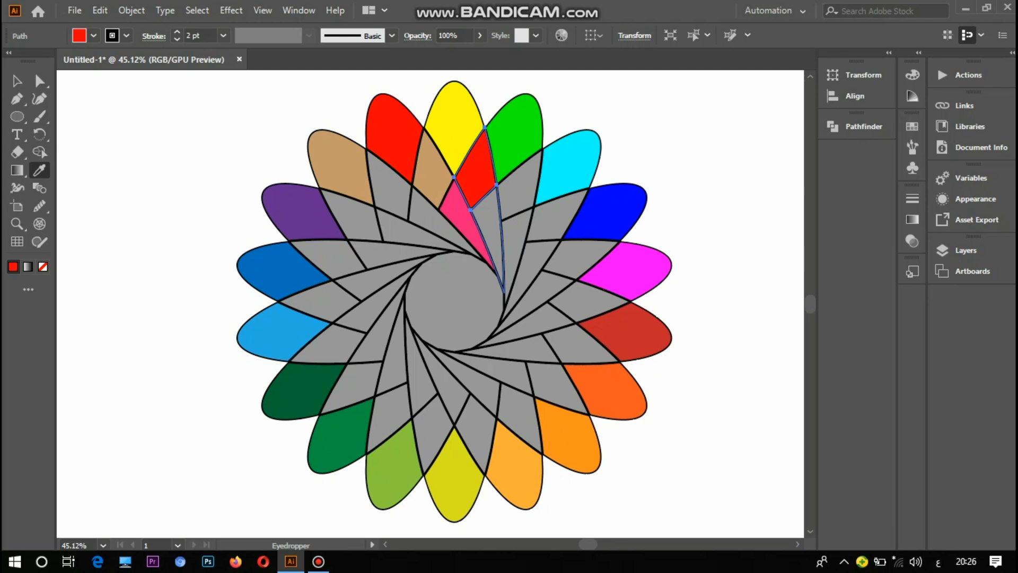
pyautogui.click(17, 81)
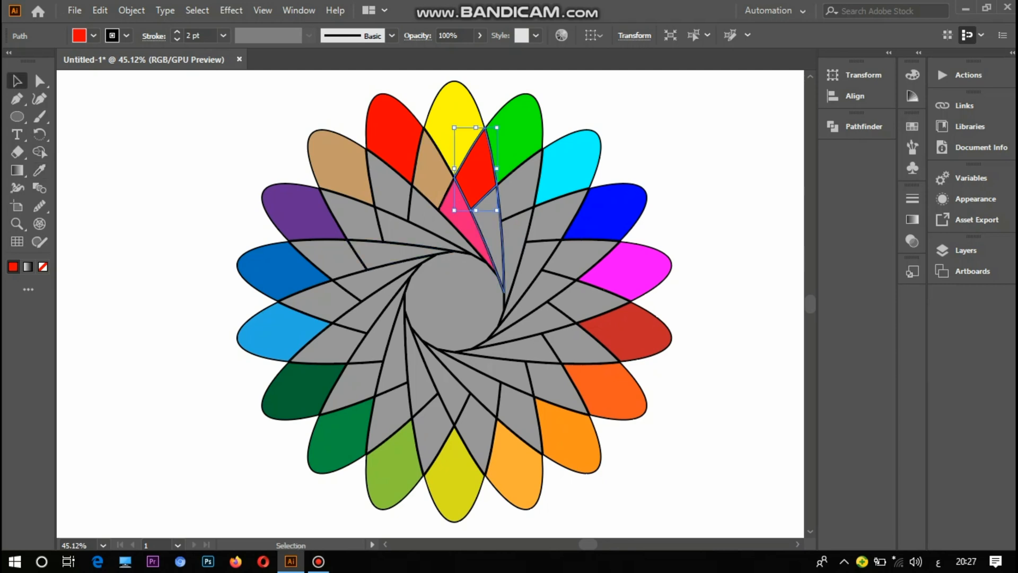
pyautogui.click(489, 220)
pyautogui.click(39, 170)
pyautogui.click(430, 160)
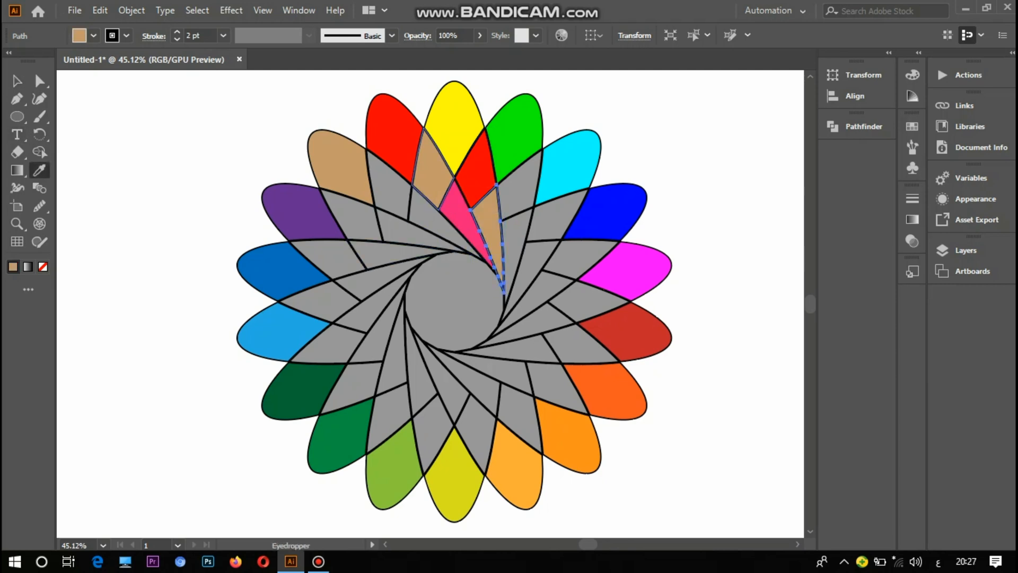
# Fill the inner segment between the green and cyan petals with sampled yellow and the long segment beneath it with sampled red
pyautogui.press('v')
pyautogui.click(17, 81)
pyautogui.click(517, 185)
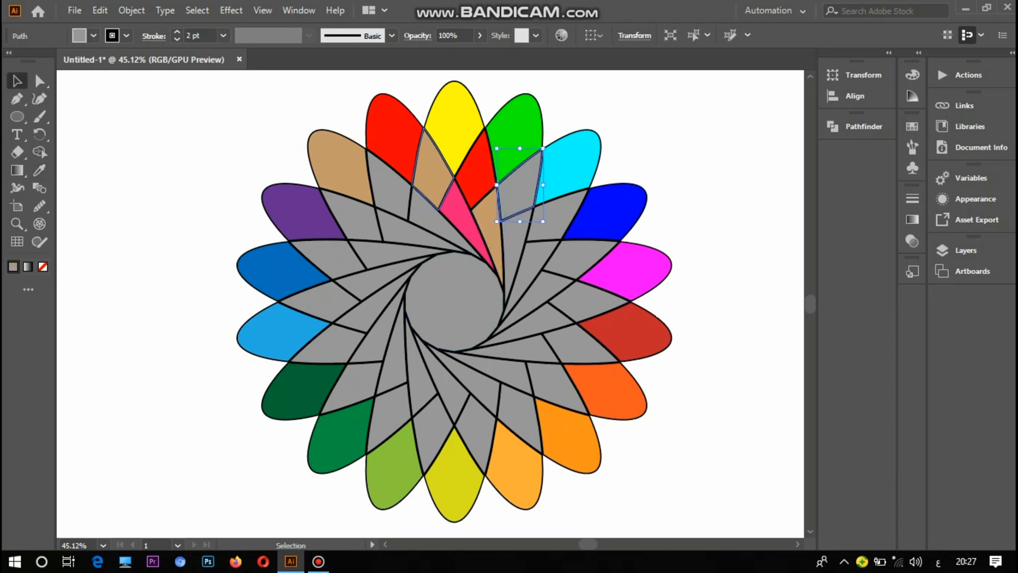
pyautogui.click(39, 169)
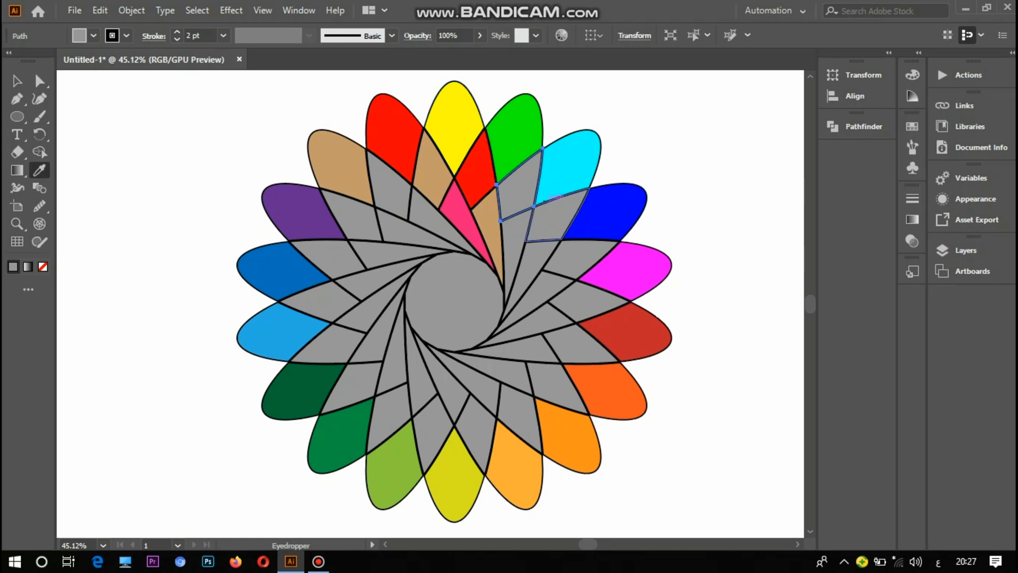
pyautogui.click(454, 119)
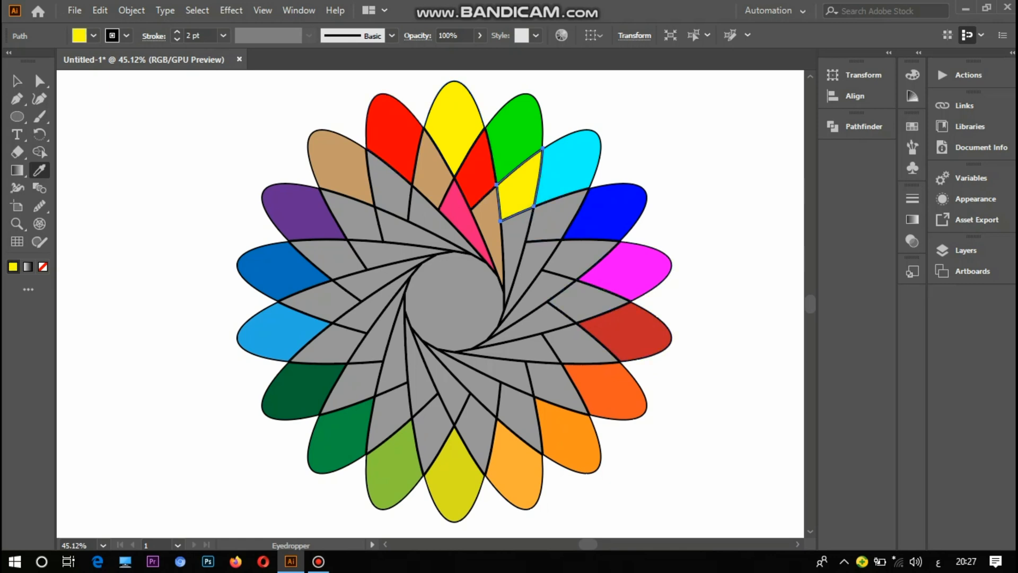
pyautogui.click(17, 81)
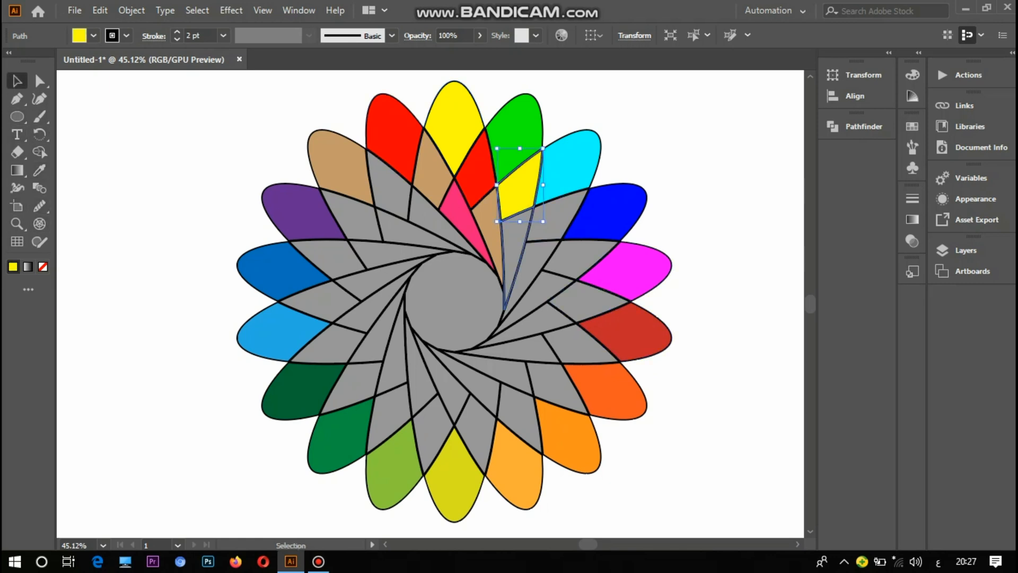
pyautogui.click(514, 236)
pyautogui.click(40, 171)
pyautogui.click(479, 178)
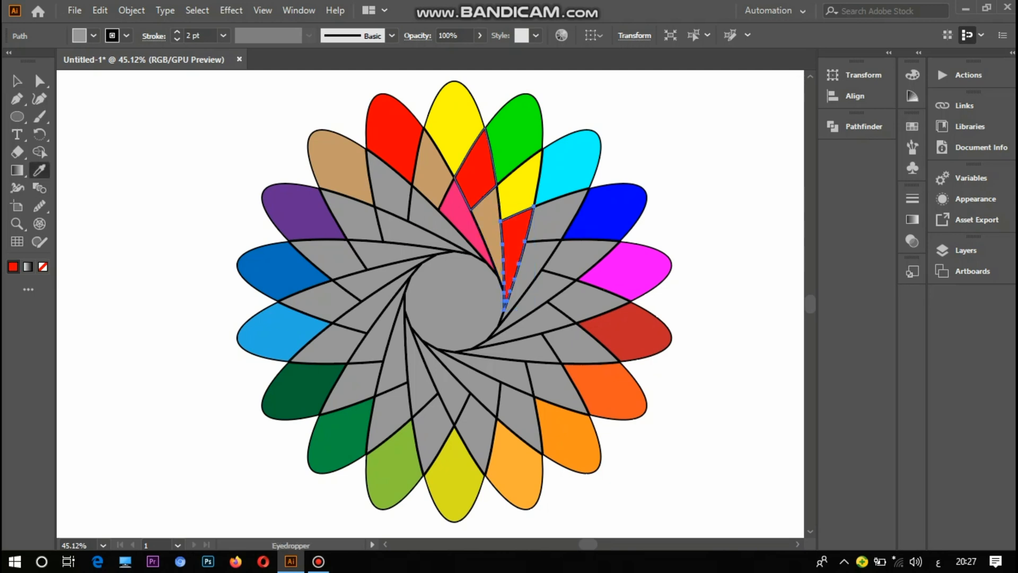
# Fill the inner segment between the cyan and blue petals with sampled green and the long segment beneath it with sampled yellow
pyautogui.click(17, 81)
pyautogui.click(560, 212)
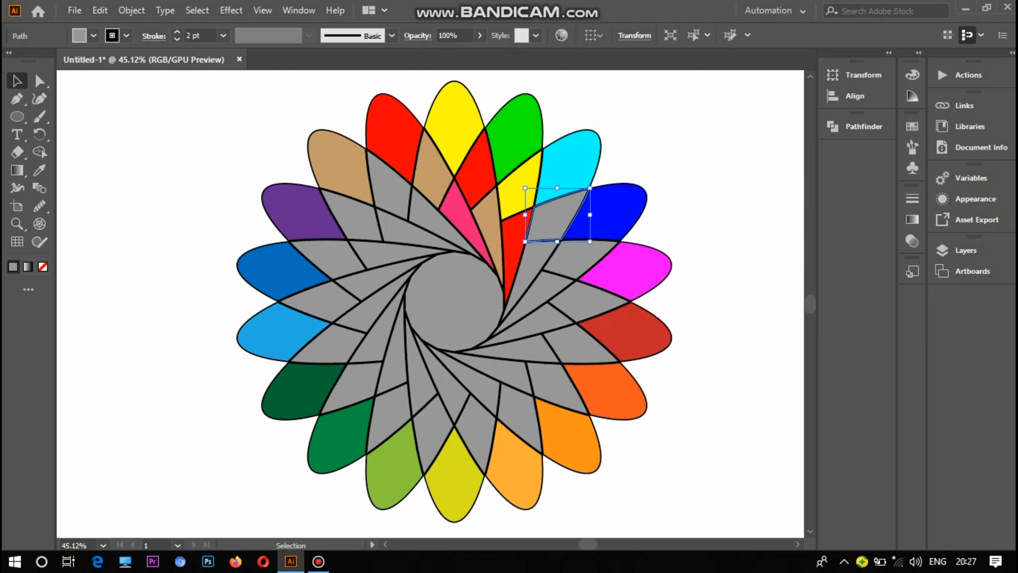
pyautogui.press('i')
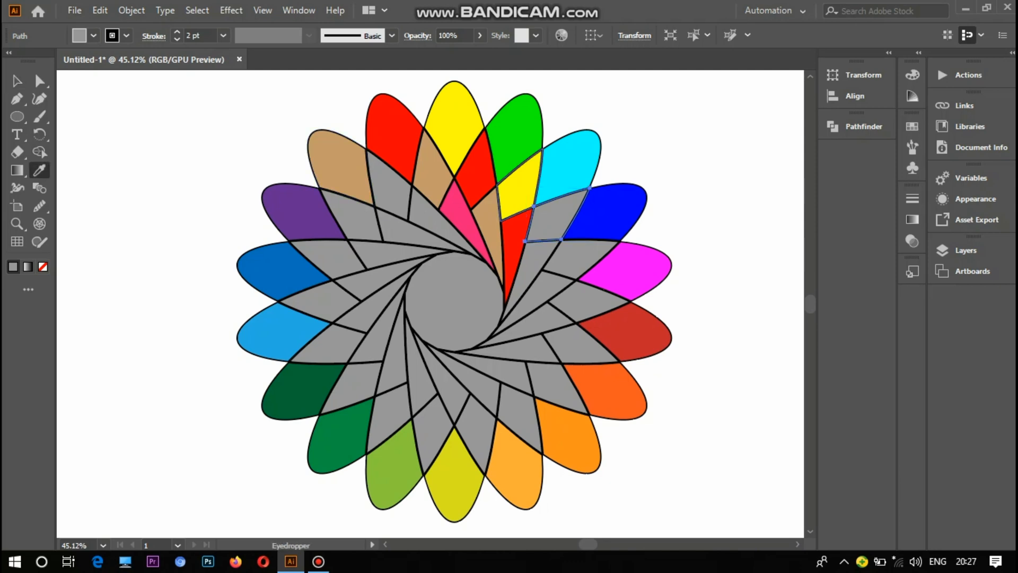
pyautogui.click(513, 132)
pyautogui.press('v')
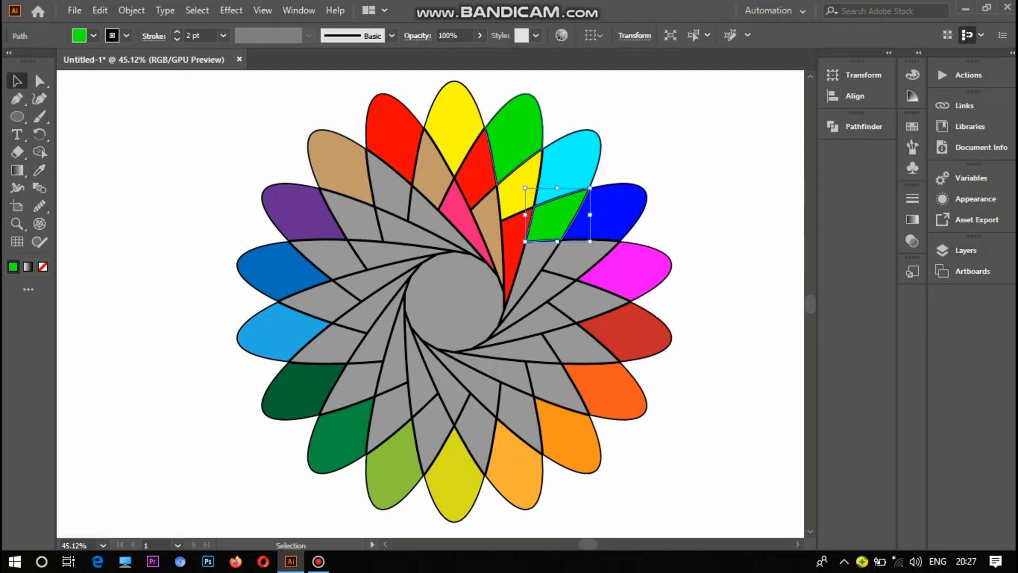
pyautogui.click(534, 261)
pyautogui.press('i')
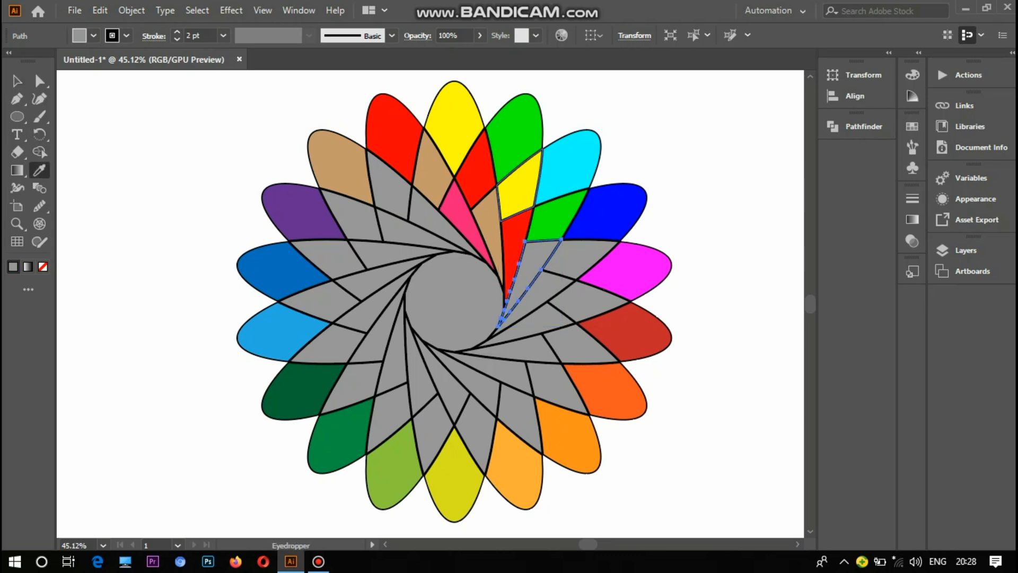
pyautogui.click(517, 186)
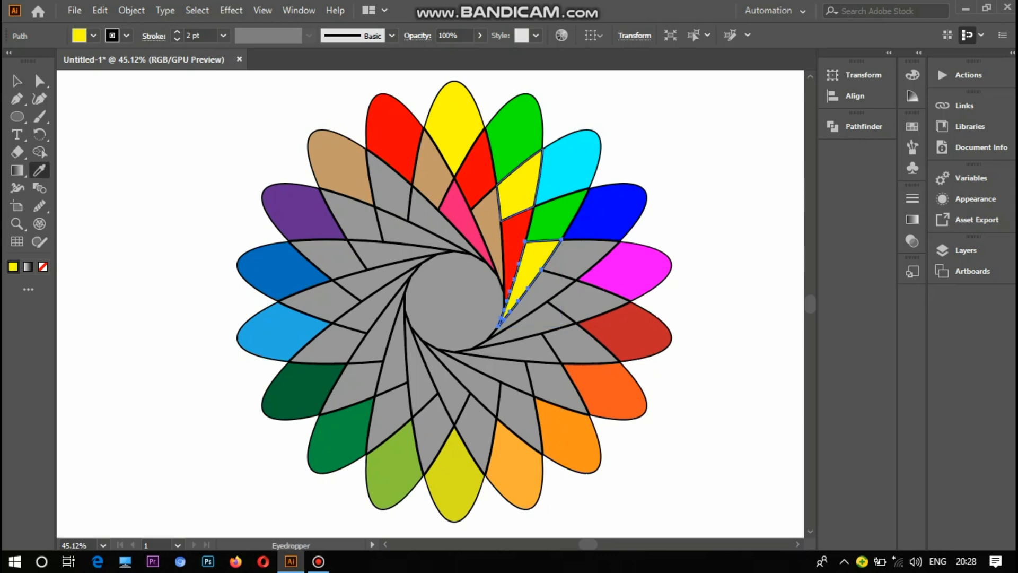
# Fill the inner segment between the blue and magenta petals with sampled cyan and the long segment beneath it with sampled green
pyautogui.press('v')
pyautogui.click(579, 257)
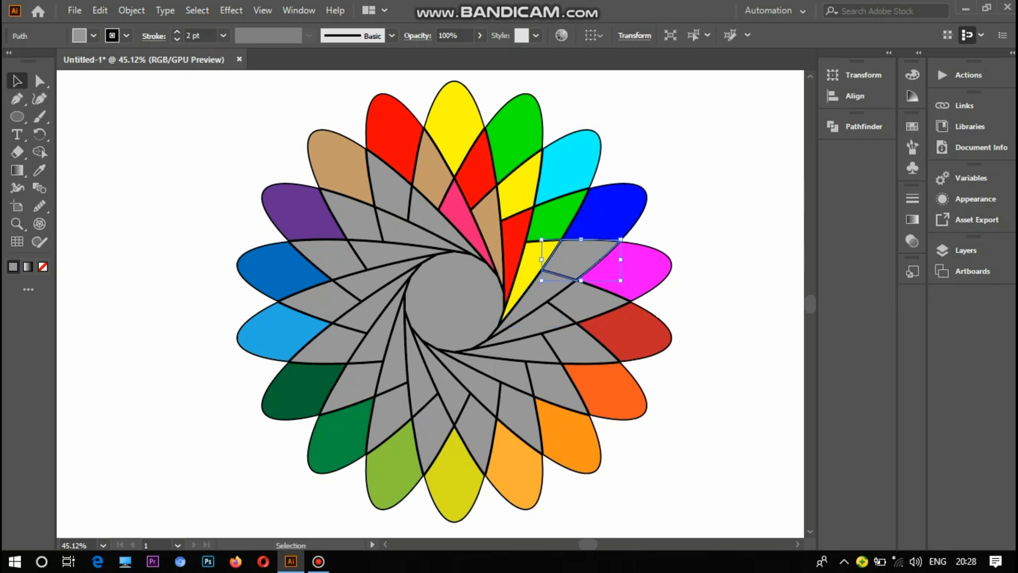
pyautogui.press('i')
pyautogui.click(570, 159)
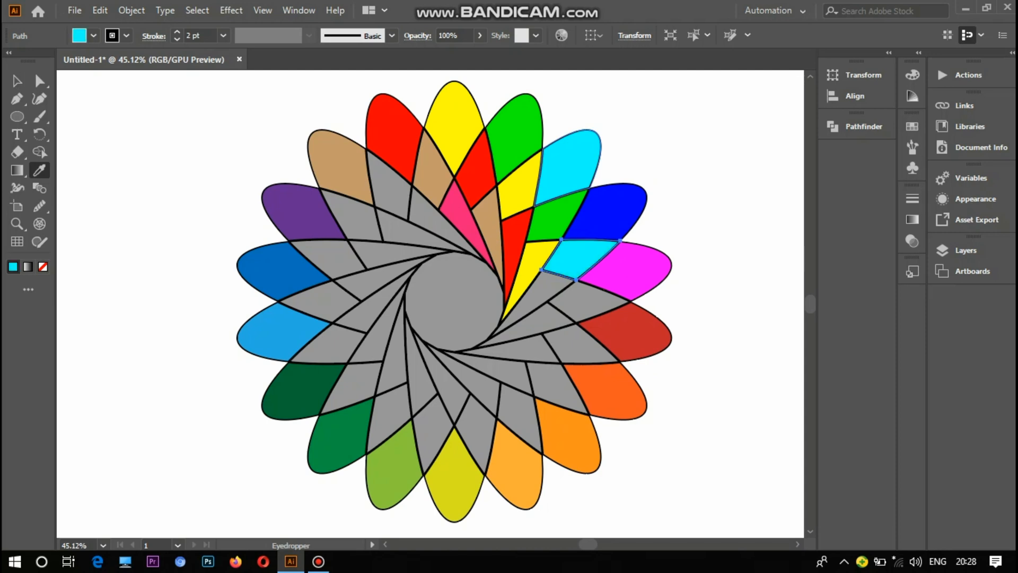
pyautogui.press('v')
pyautogui.click(530, 305)
pyautogui.press('i')
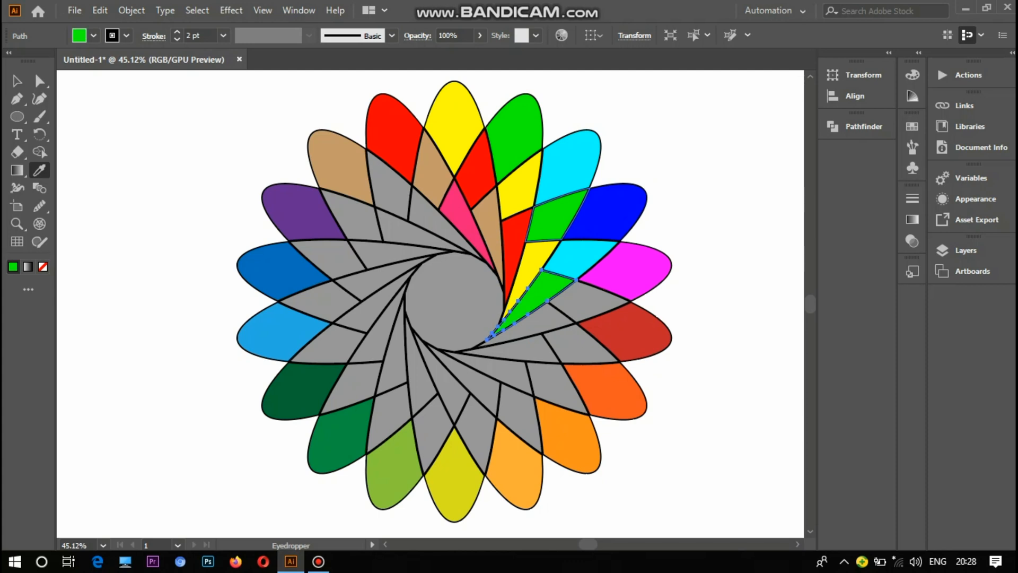
pyautogui.press('v')
pyautogui.press('i')
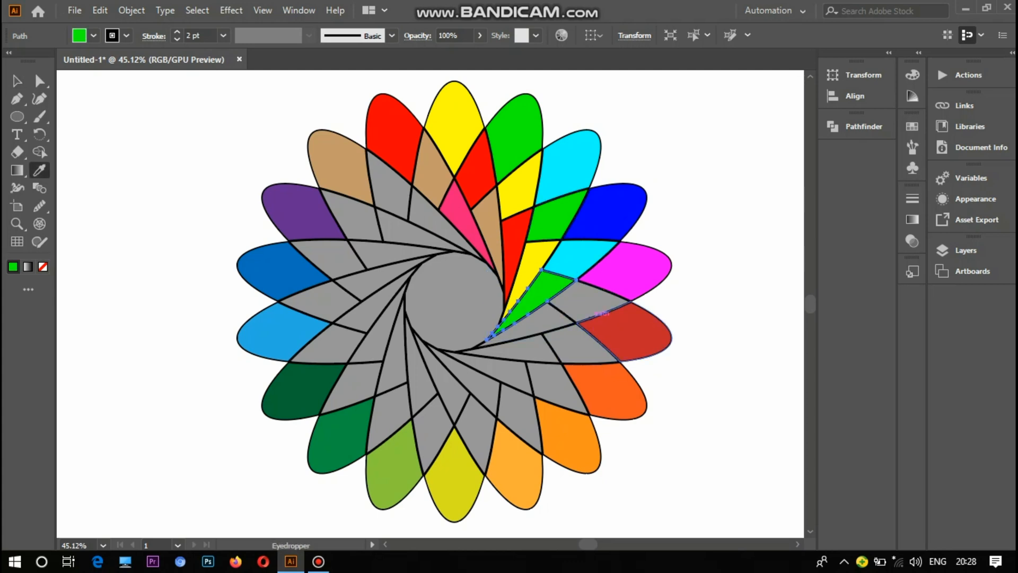
# Fill the inner segment between the magenta and brick-red petals with sampled blue and the long segment beneath it with sampled cyan
pyautogui.press('v')
pyautogui.click(590, 302)
pyautogui.press('i')
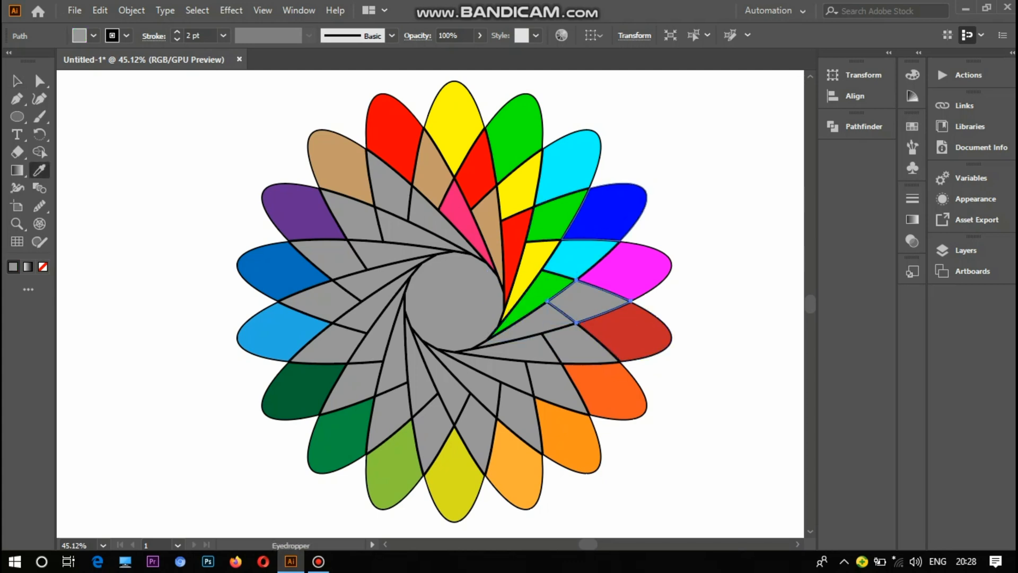
pyautogui.click(609, 207)
pyautogui.press('v')
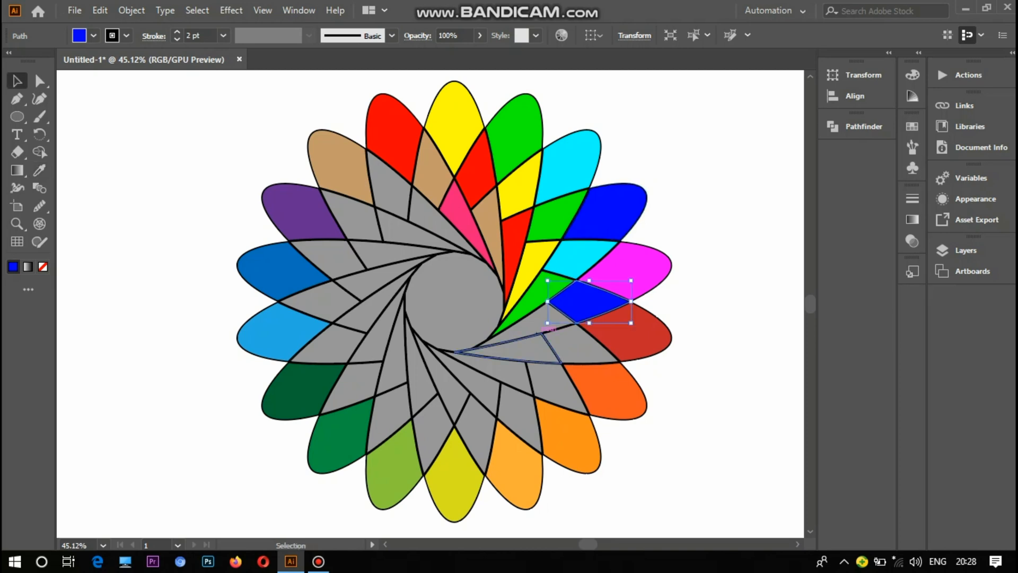
pyautogui.click(547, 320)
pyautogui.press('i')
pyautogui.click(581, 258)
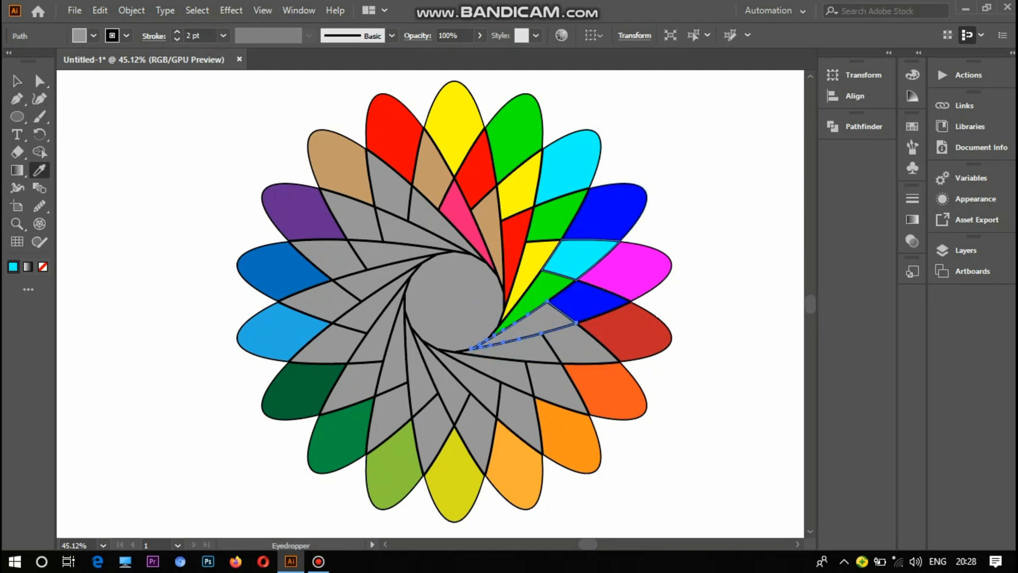
# Fill the inner segment between the brick-red and orange-red petals with sampled magenta and the long segment beneath it with sampled blue
pyautogui.press('v')
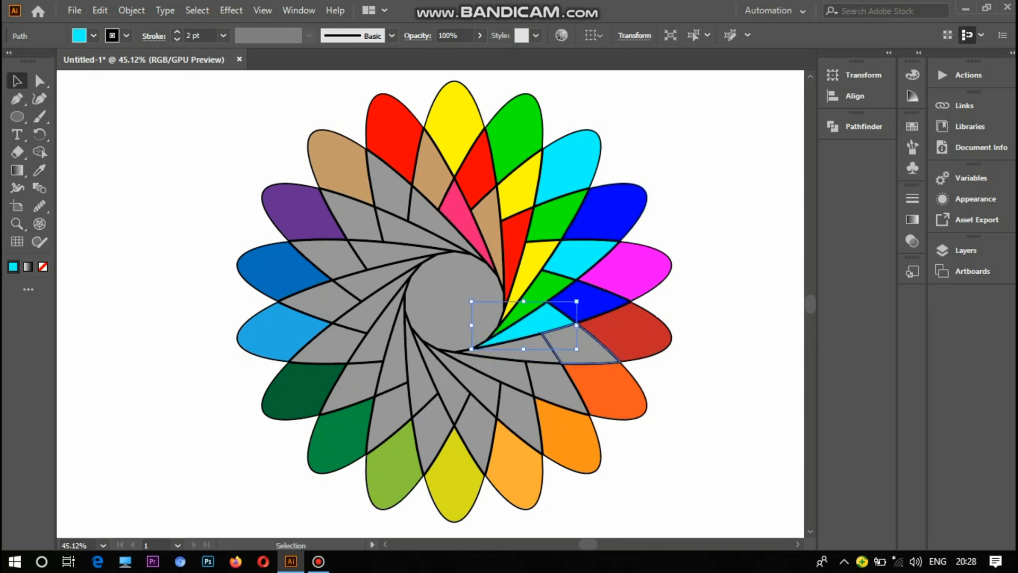
pyautogui.click(580, 348)
pyautogui.press('i')
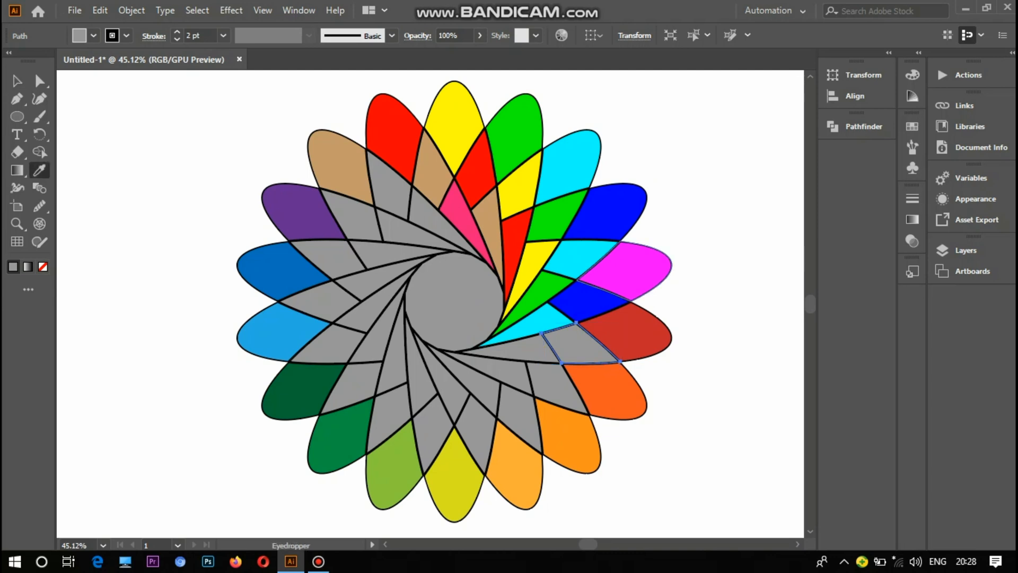
pyautogui.click(626, 265)
pyautogui.press('v')
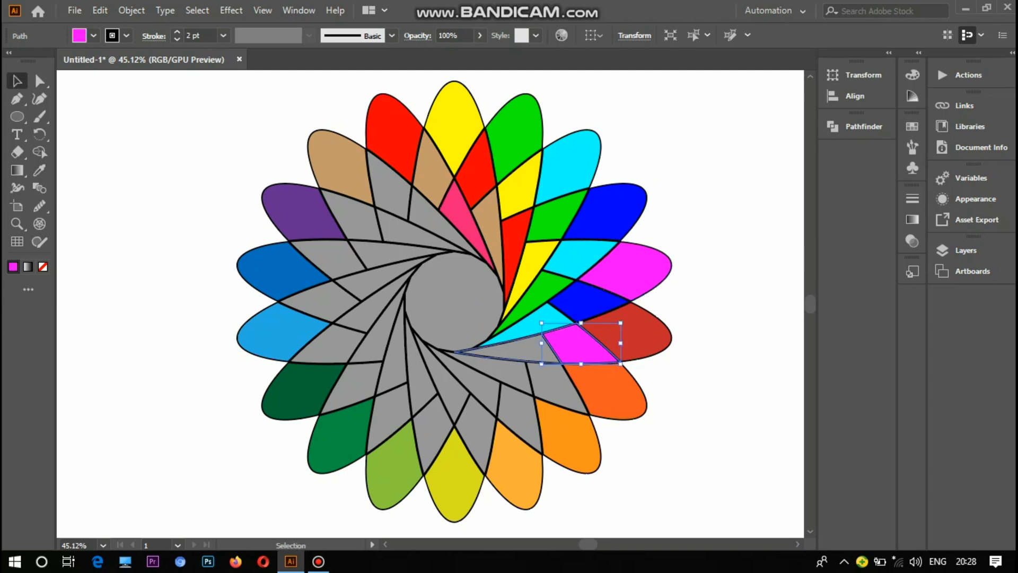
pyautogui.click(509, 356)
pyautogui.press('i')
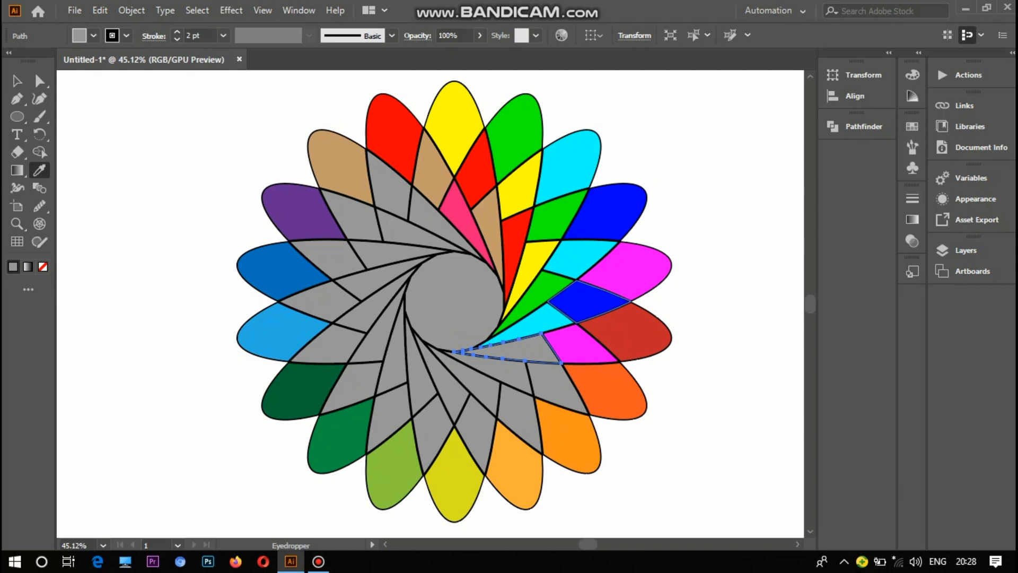
pyautogui.click(588, 299)
# Fill the inner segment between the orange-red and orange petals with sampled brick red and the long segment beneath it with sampled magenta
pyautogui.press('v')
pyautogui.click(557, 387)
pyautogui.press('i')
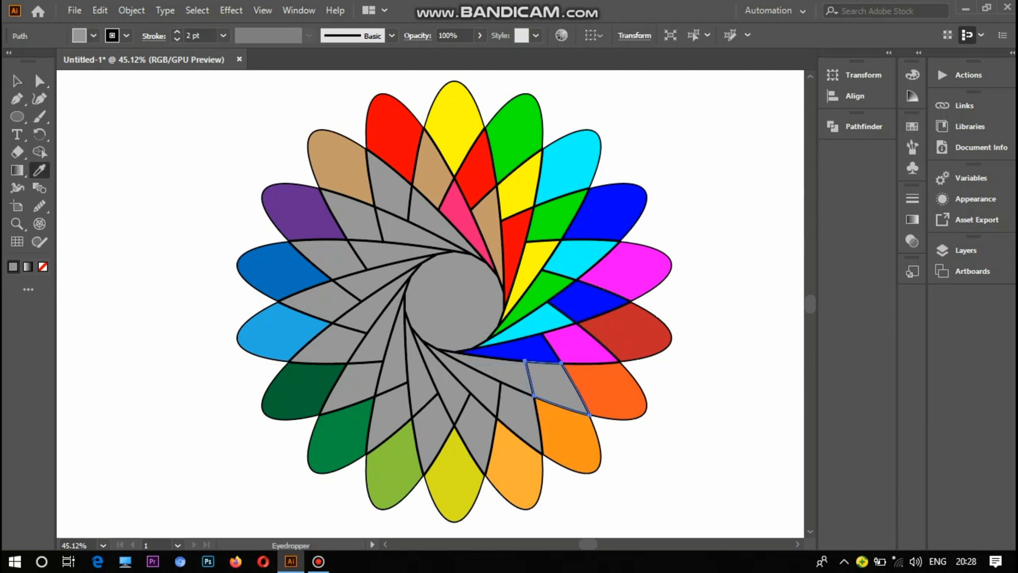
pyautogui.click(634, 334)
pyautogui.press('v')
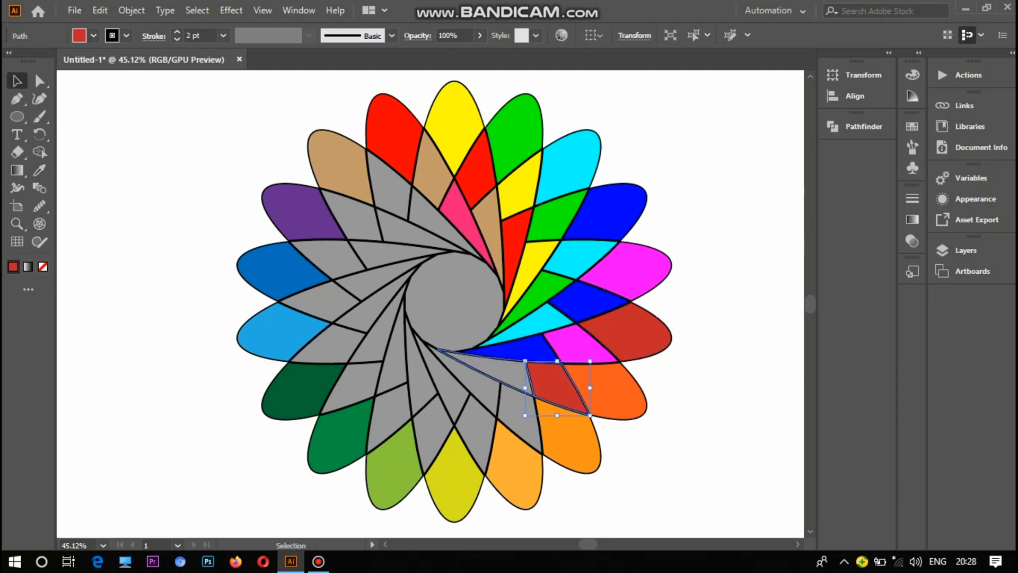
pyautogui.press('i')
pyautogui.press('v')
pyautogui.click(508, 373)
pyautogui.press('i')
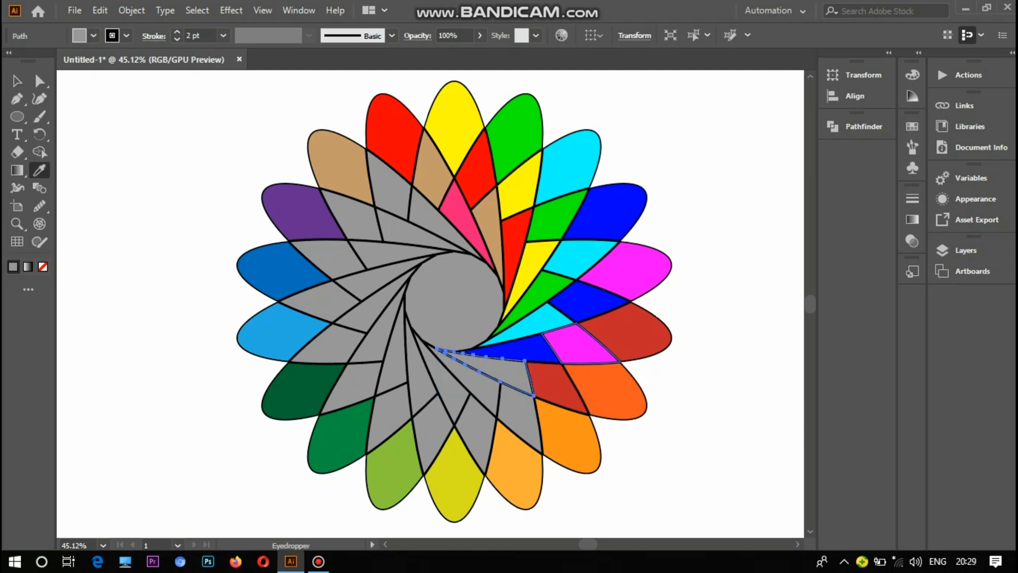
pyautogui.click(581, 344)
# Fill the inner segment between the orange and light orange petals with sampled orange-red and the long segment beneath it with sampled brick red
pyautogui.press('v')
pyautogui.click(518, 417)
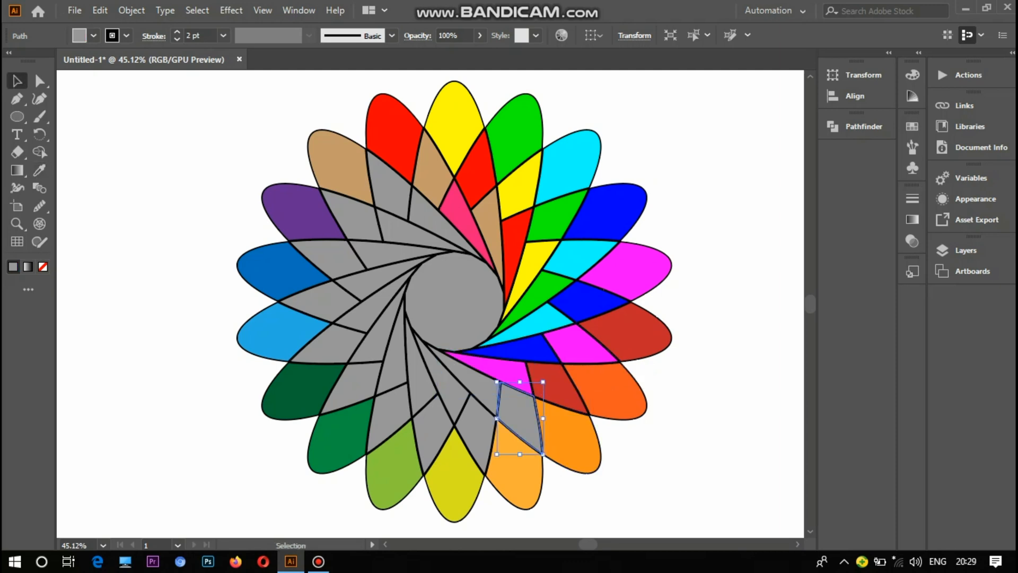
pyautogui.press('i')
pyautogui.click(610, 393)
pyautogui.press('v')
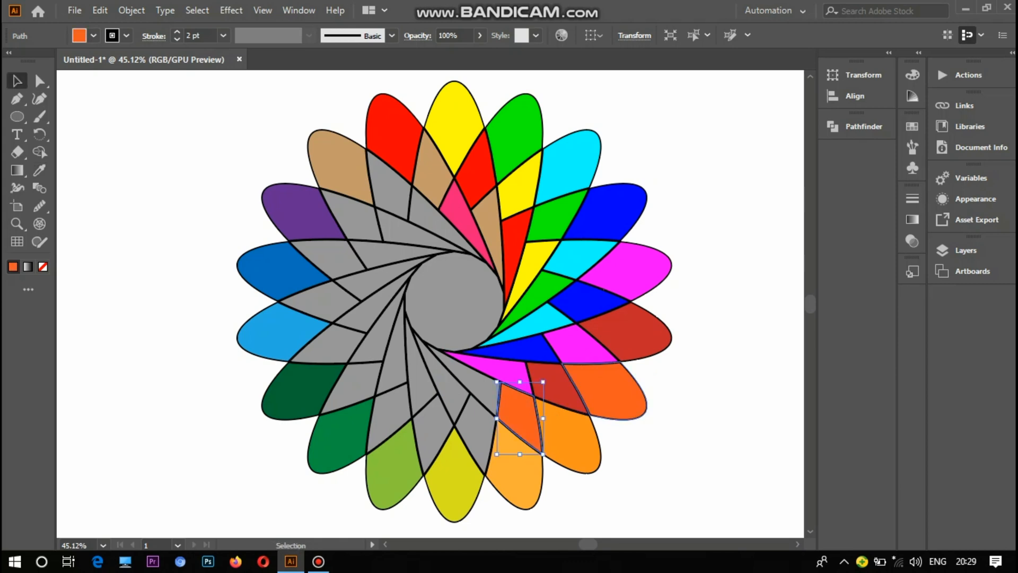
pyautogui.click(482, 386)
pyautogui.press('i')
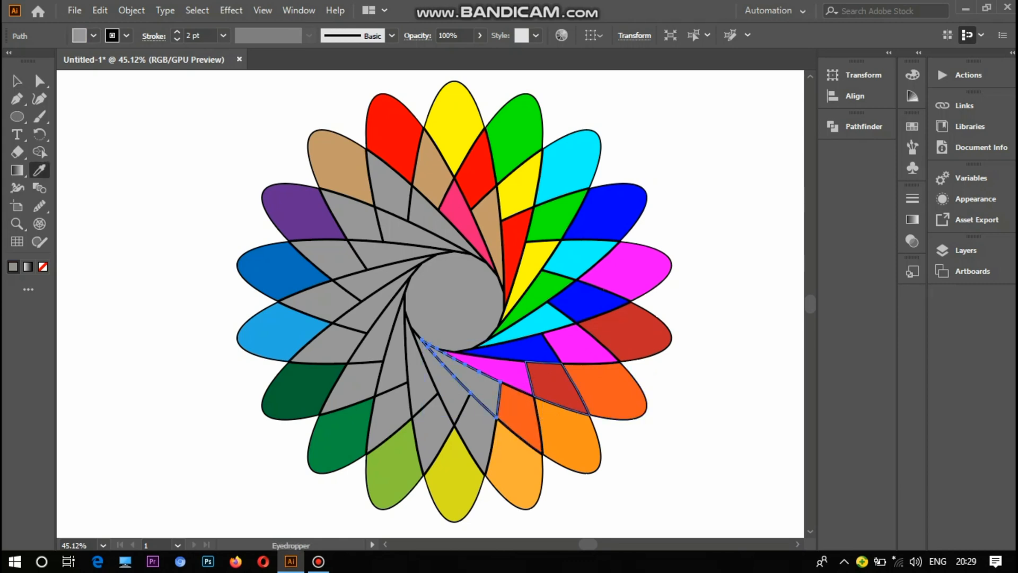
pyautogui.click(557, 387)
# Fill the inner segment between the light orange and olive-yellow petals with sampled orange and the long segment beneath it with sampled orange-red
pyautogui.press('v')
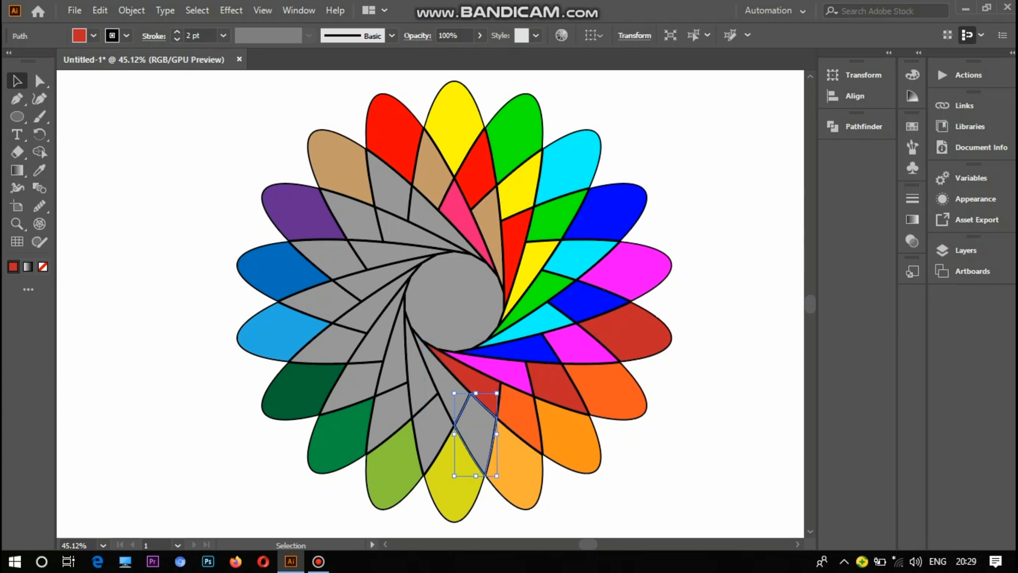
pyautogui.click(476, 432)
pyautogui.press('i')
pyautogui.click(557, 435)
pyautogui.press('v')
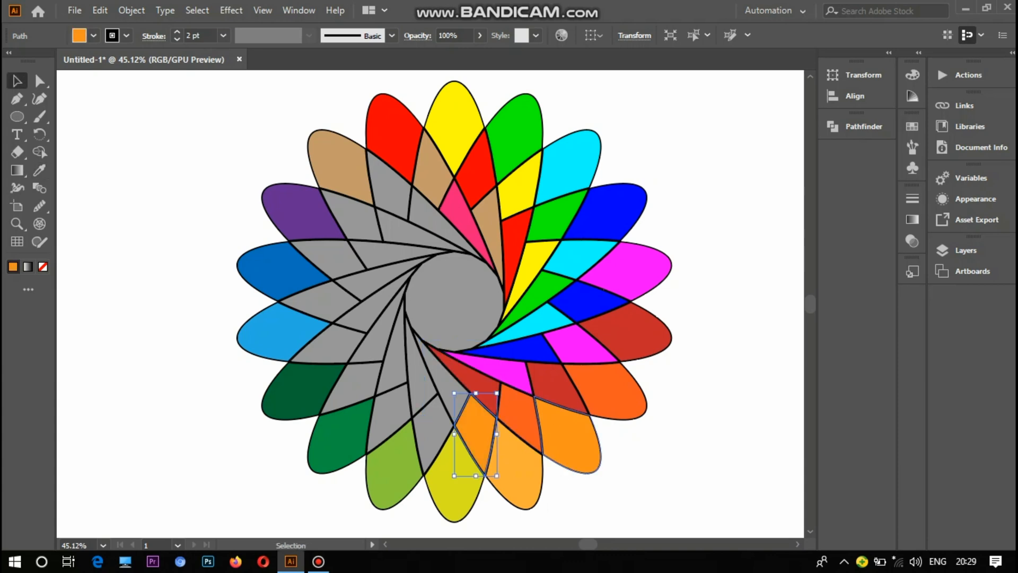
pyautogui.click(446, 380)
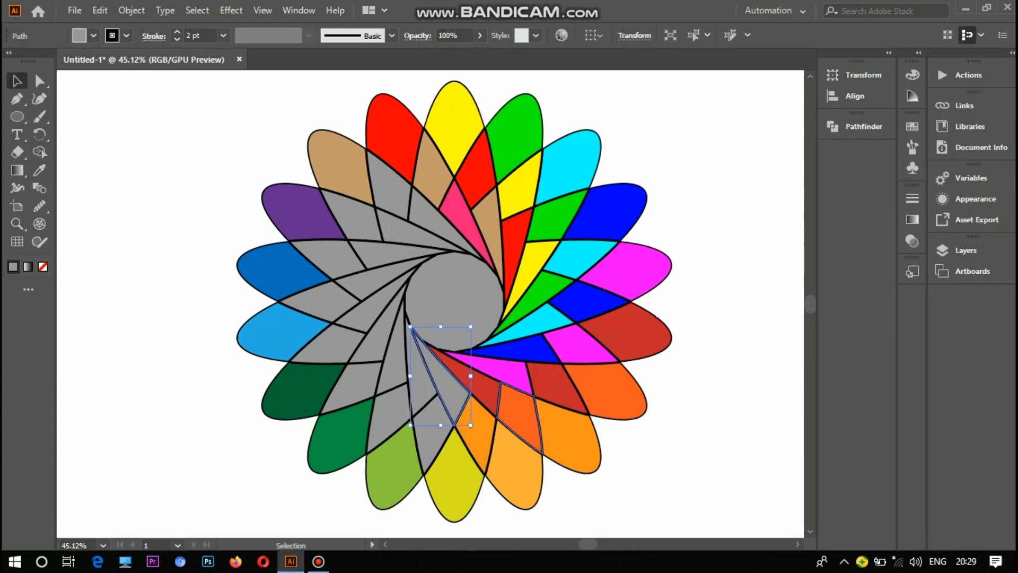
pyautogui.press('i')
pyautogui.click(519, 419)
# Fill the inner segment between the olive-yellow and light green petals with sampled light orange and the long segment beneath it with sampled orange
pyautogui.press('v')
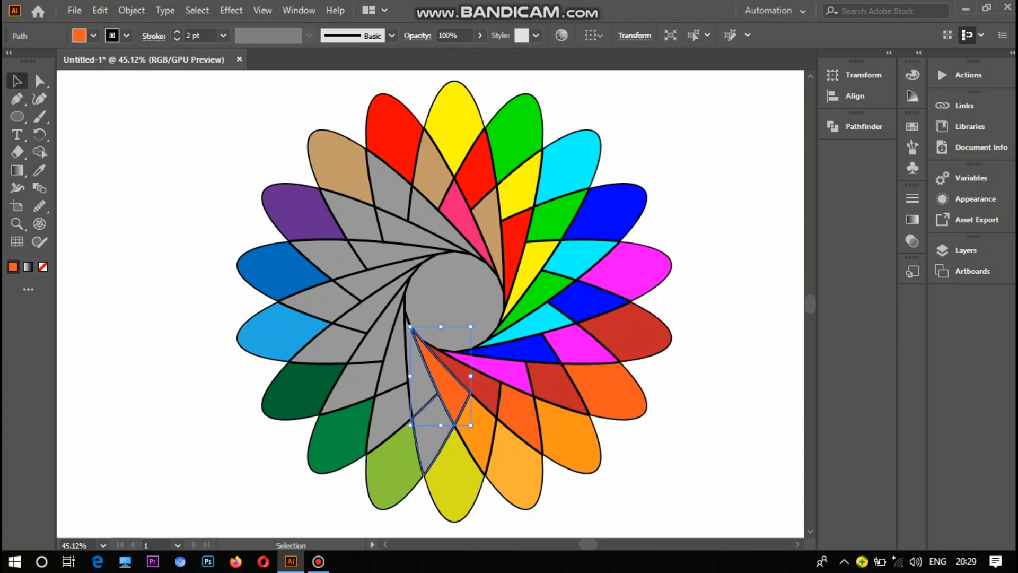
pyautogui.click(433, 434)
pyautogui.press('i')
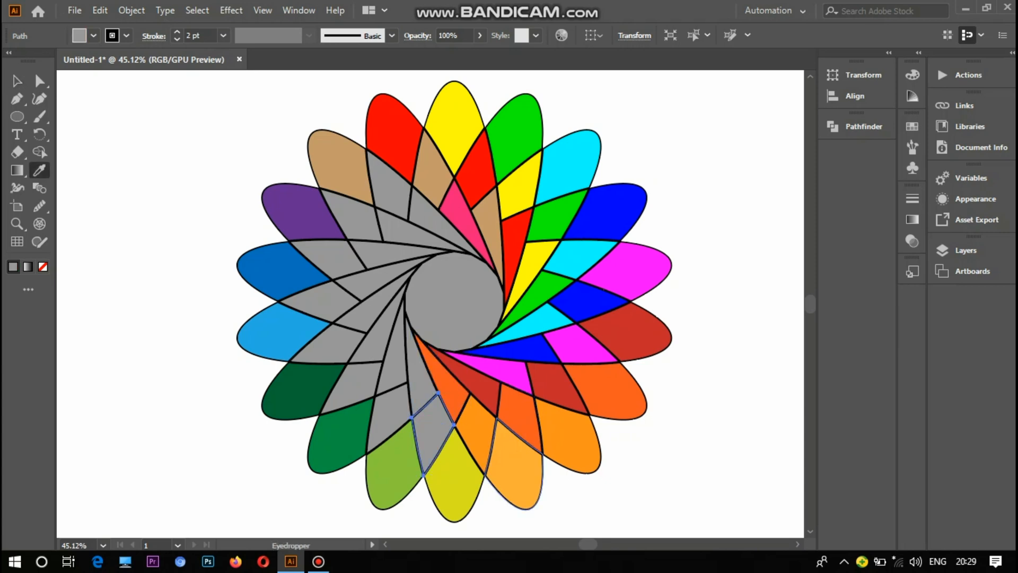
pyautogui.click(516, 469)
pyautogui.press('v')
pyautogui.click(416, 366)
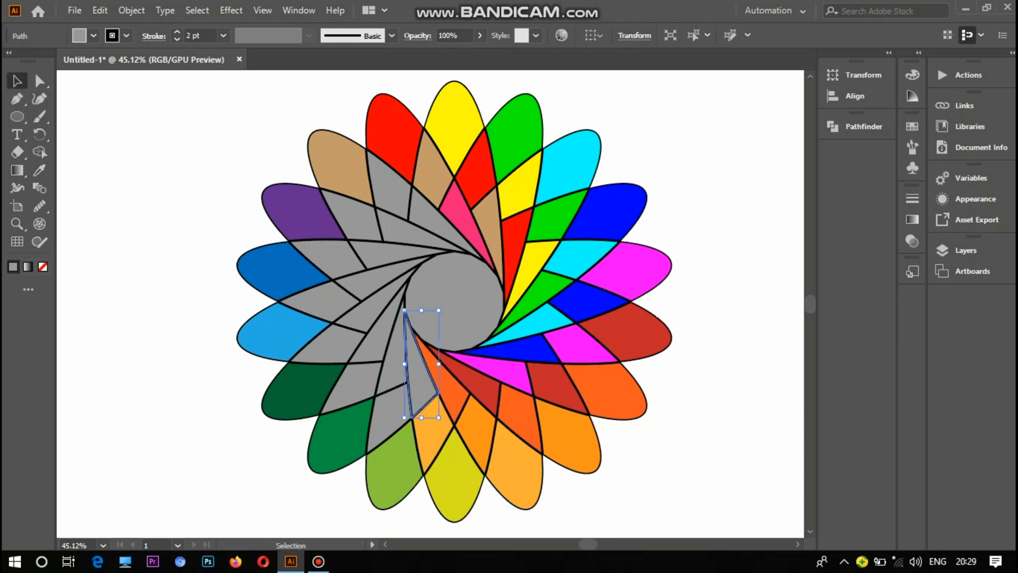
pyautogui.press('i')
pyautogui.click(476, 432)
# Fill the inner segment between the light green and medium green petals with sampled olive yellow and the long segment beneath it with sampled light orange
pyautogui.press('v')
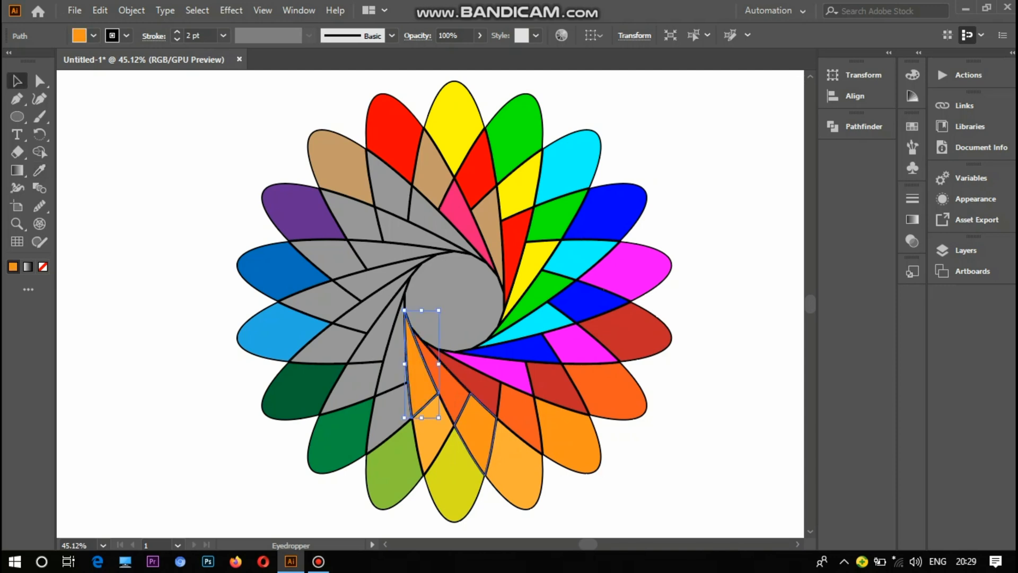
pyautogui.click(392, 419)
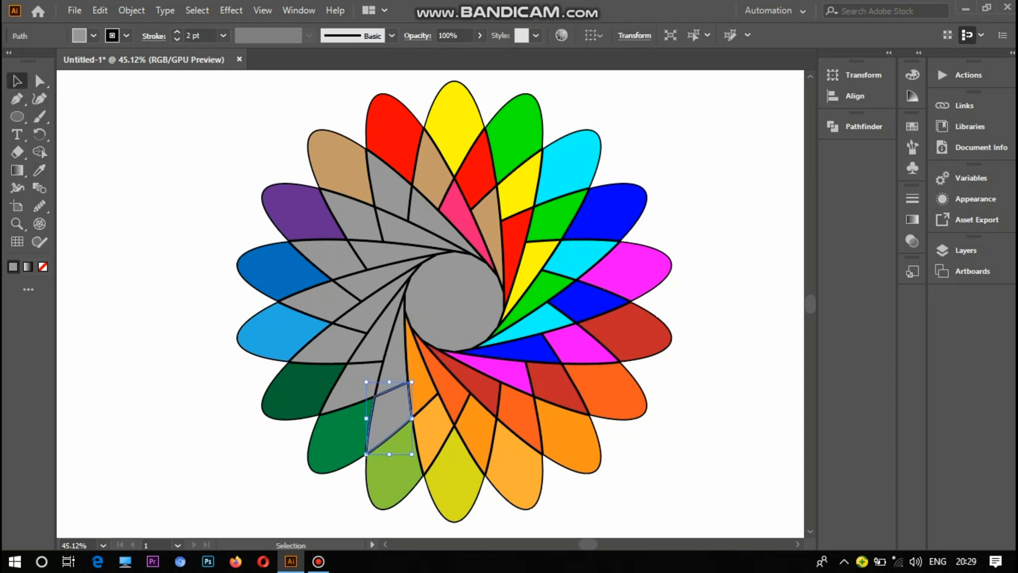
pyautogui.press('i')
pyautogui.click(454, 477)
pyautogui.press('v')
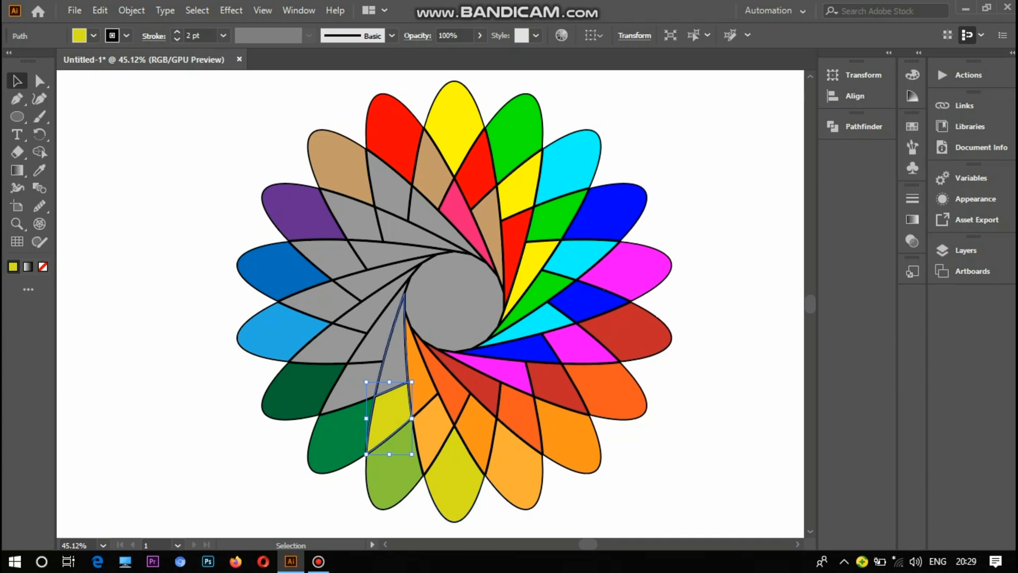
pyautogui.click(393, 339)
pyautogui.press('i')
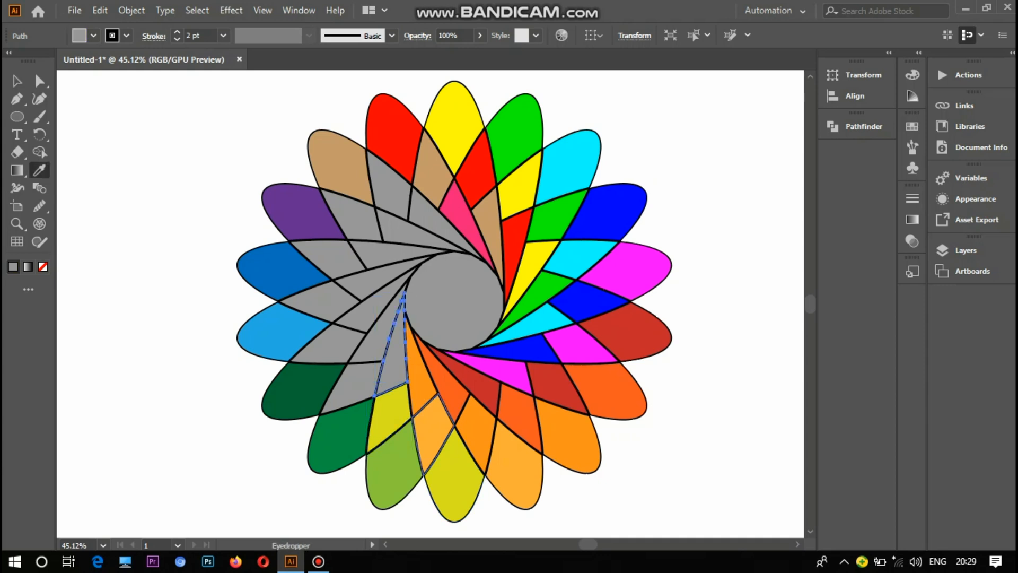
pyautogui.click(432, 425)
# Fill the inner segment between the medium green and dark green petals with sampled light green and the long segment beneath it with sampled olive yellow
pyautogui.press('v')
pyautogui.click(350, 388)
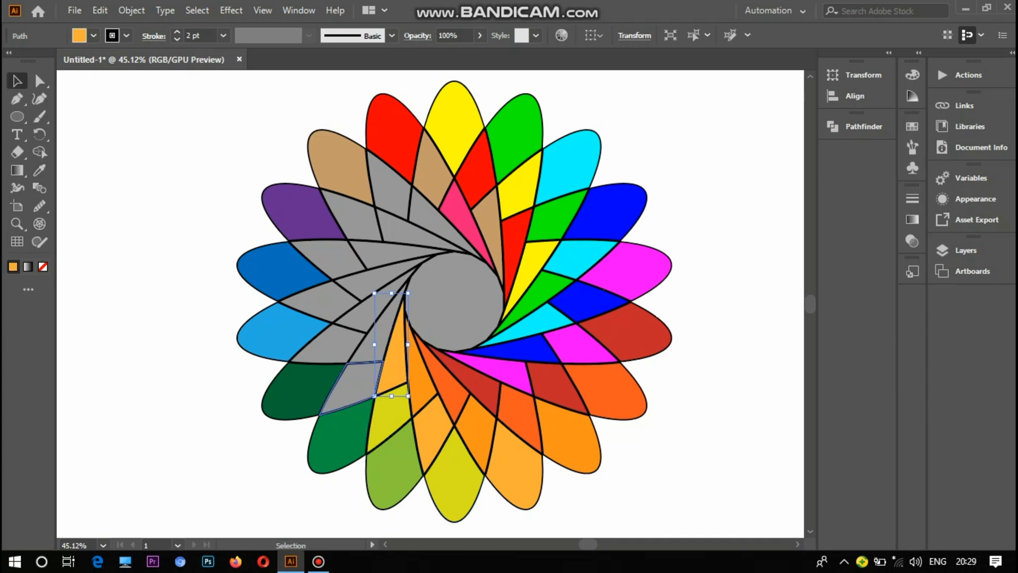
pyautogui.press('i')
pyautogui.click(390, 478)
pyautogui.press('v')
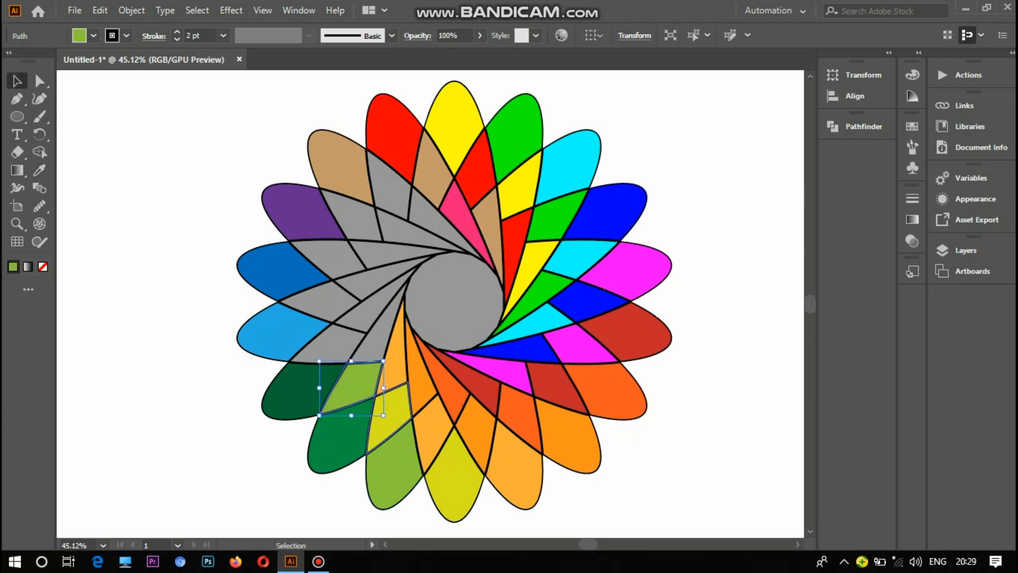
pyautogui.click(375, 342)
pyautogui.press('i')
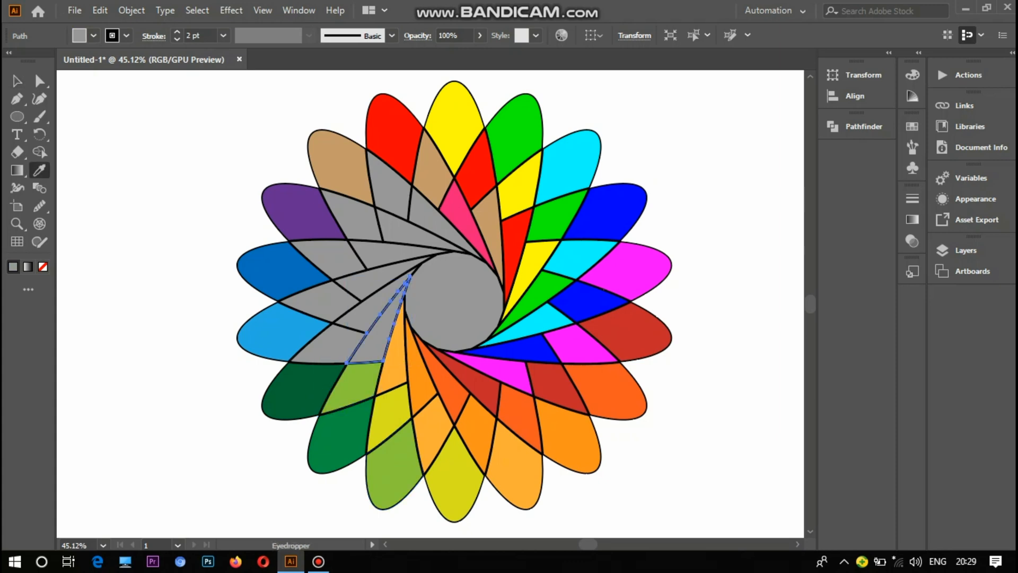
pyautogui.click(395, 424)
# Fill the inner segment between the dark green and light blue petals with sampled medium green and the long segment beneath it with sampled light green
pyautogui.press('v')
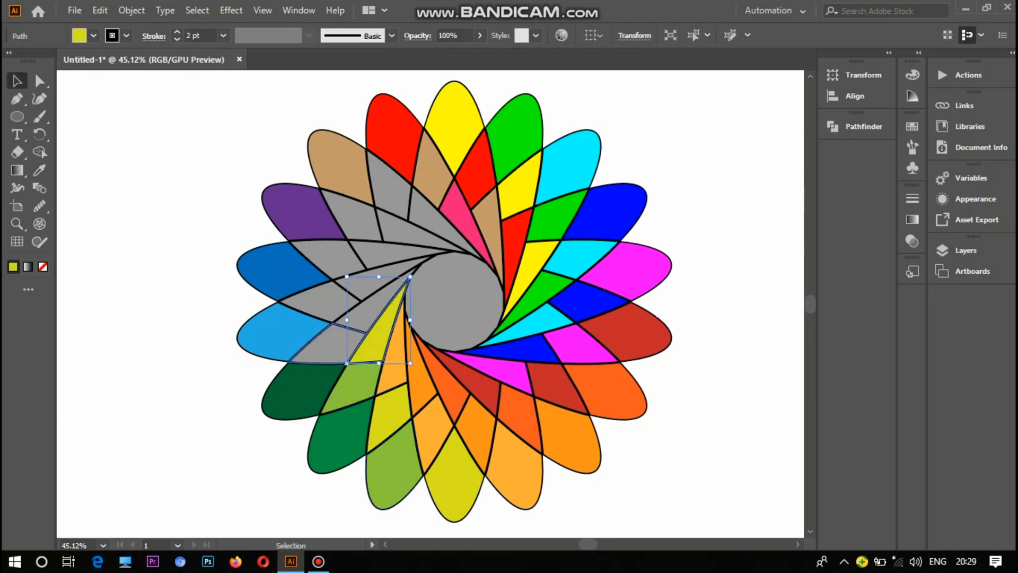
pyautogui.click(330, 345)
pyautogui.press('i')
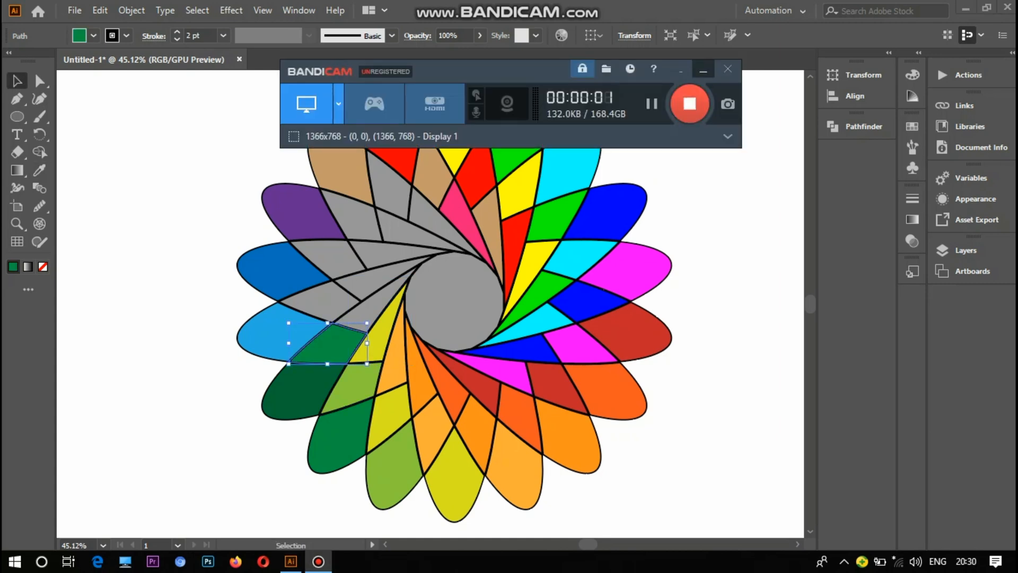
pyautogui.click(703, 70)
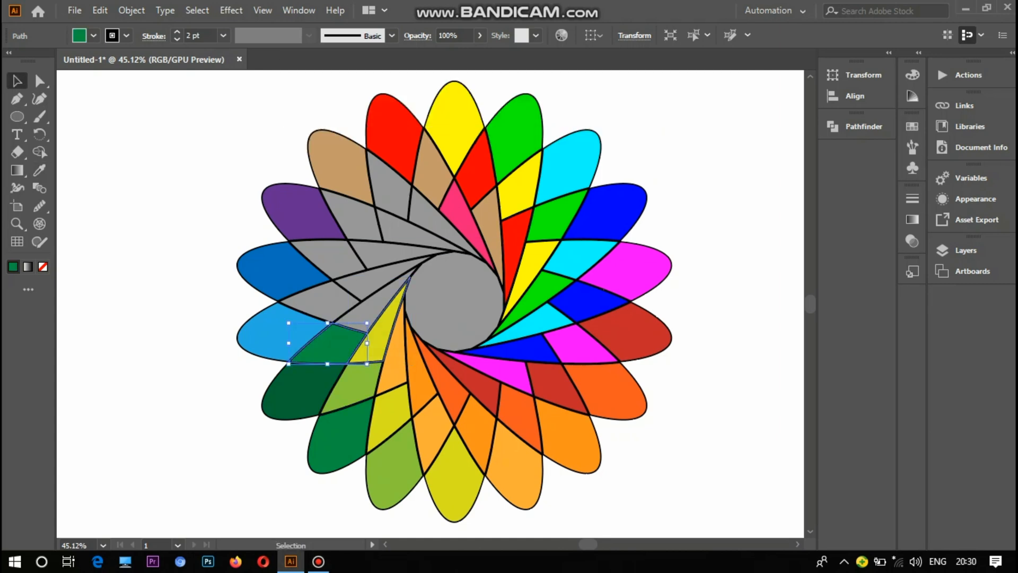
pyautogui.click(377, 297)
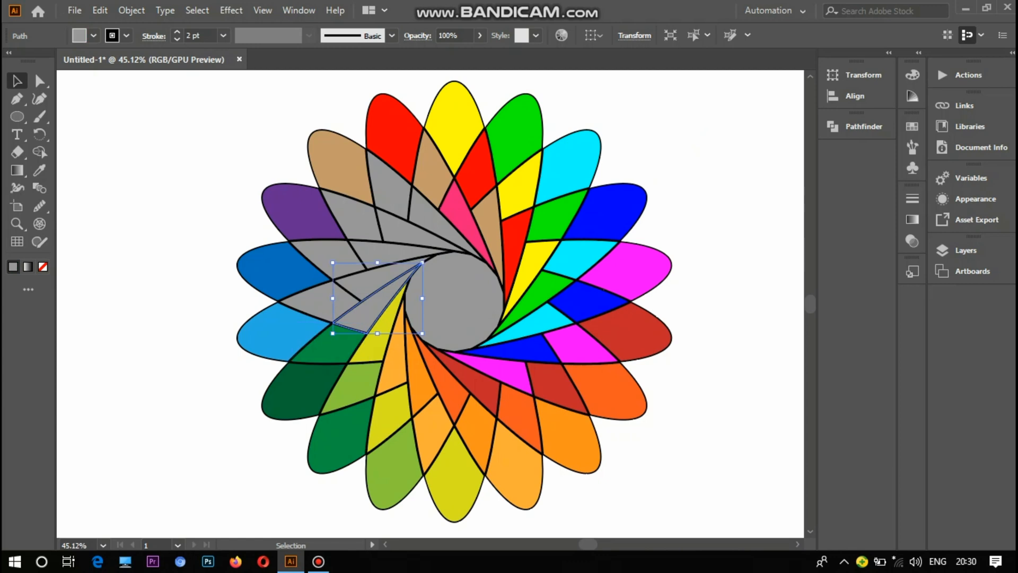
pyautogui.press('i')
pyautogui.click(351, 385)
# Fill the inner segment between the light blue and blue petals with sampled dark green and the long segment beneath it with sampled medium green
pyautogui.press('v')
pyautogui.click(318, 301)
pyautogui.press('i')
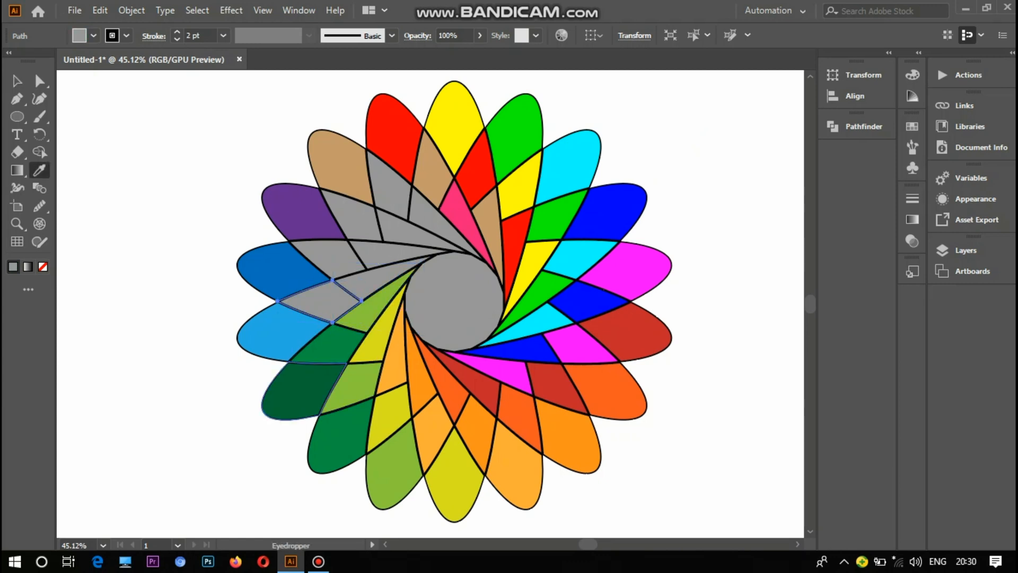
pyautogui.click(294, 390)
pyautogui.press('v')
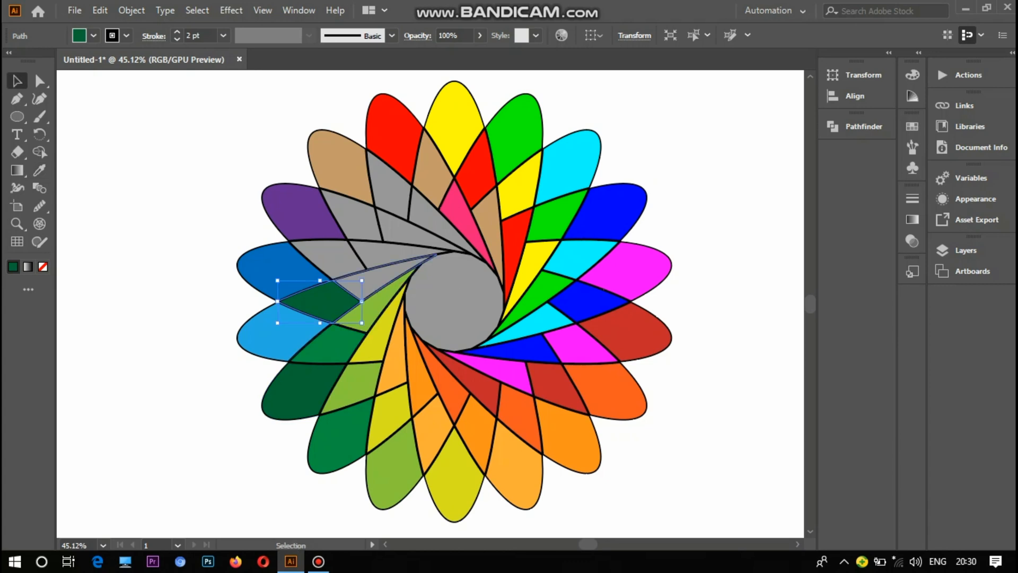
pyautogui.click(371, 278)
pyautogui.press('i')
pyautogui.click(326, 344)
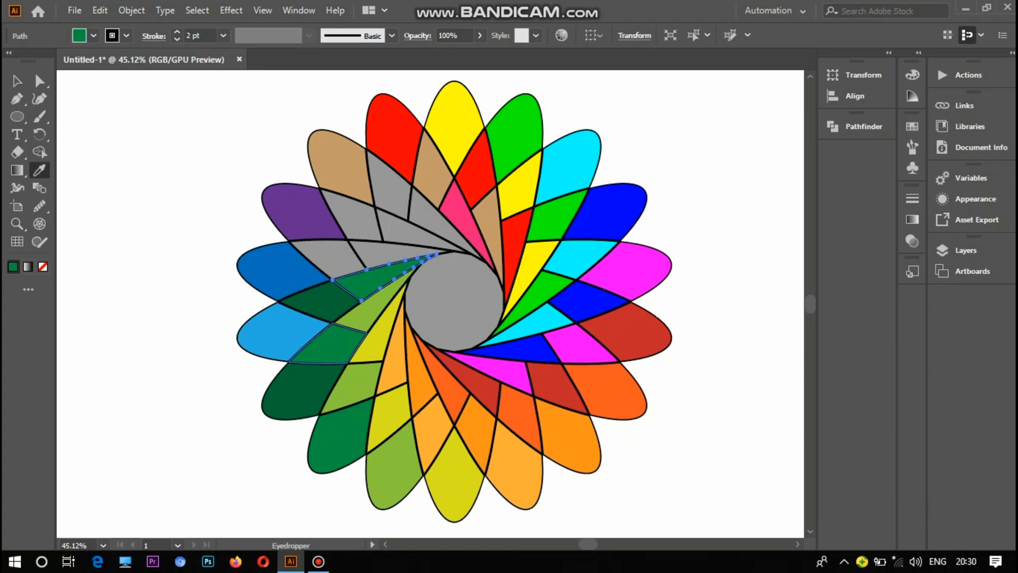
# Fill the inner segment between the blue and purple petals with sampled light blue and the long segment beneath it with sampled dark green
pyautogui.press('v')
pyautogui.click(327, 259)
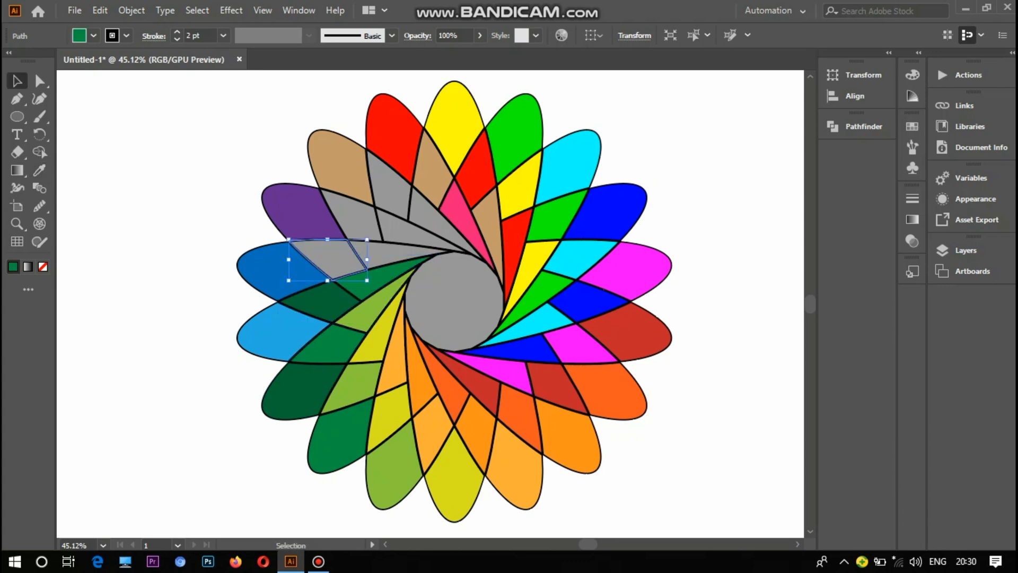
pyautogui.press('i')
pyautogui.click(275, 332)
pyautogui.press('v')
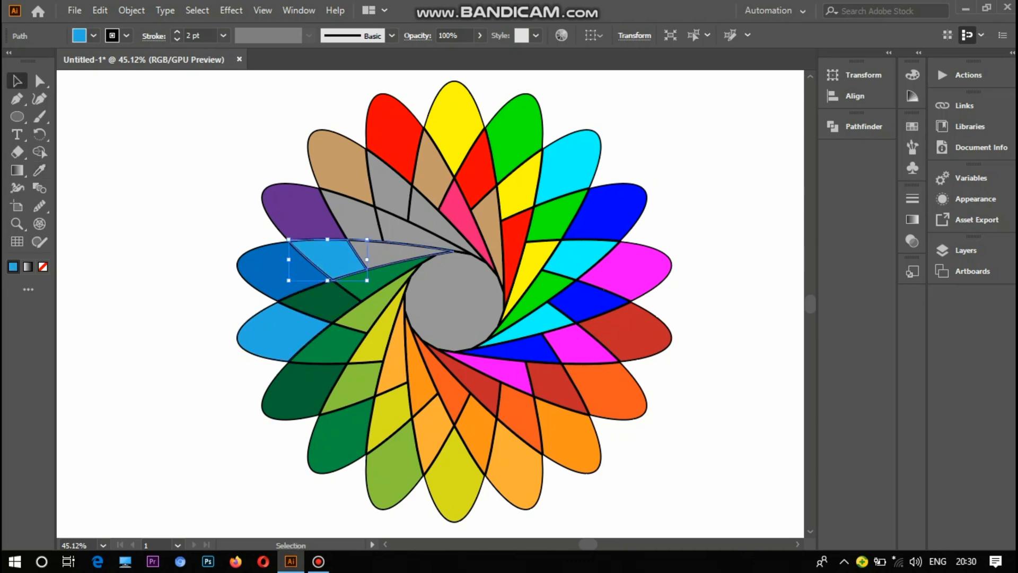
pyautogui.click(387, 249)
pyautogui.press('i')
pyautogui.click(318, 303)
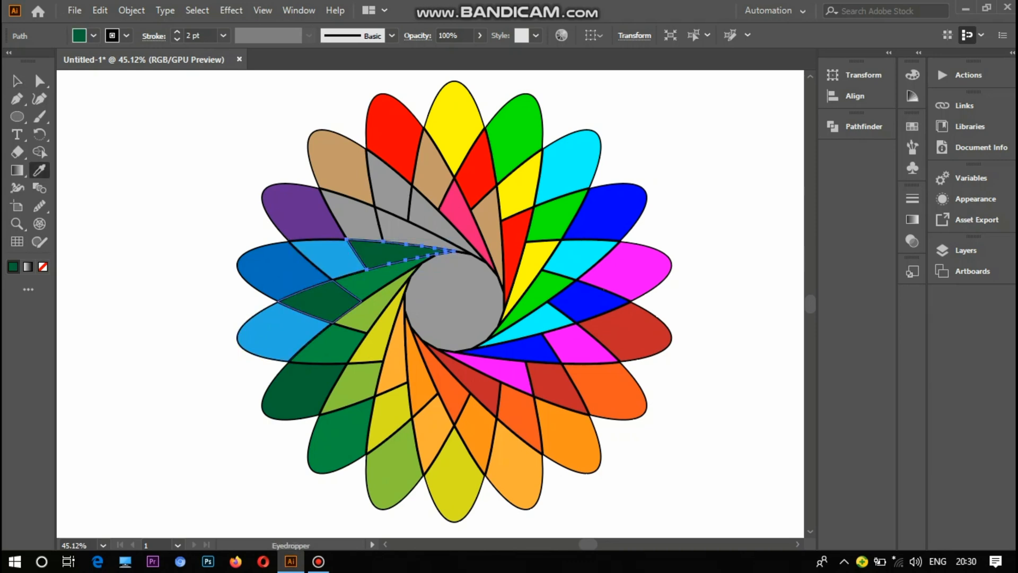
# Fill the inner segment between the purple and tan petals with sampled blue and the long segment beneath it with sampled light blue
pyautogui.press('v')
pyautogui.click(351, 218)
pyautogui.press('i')
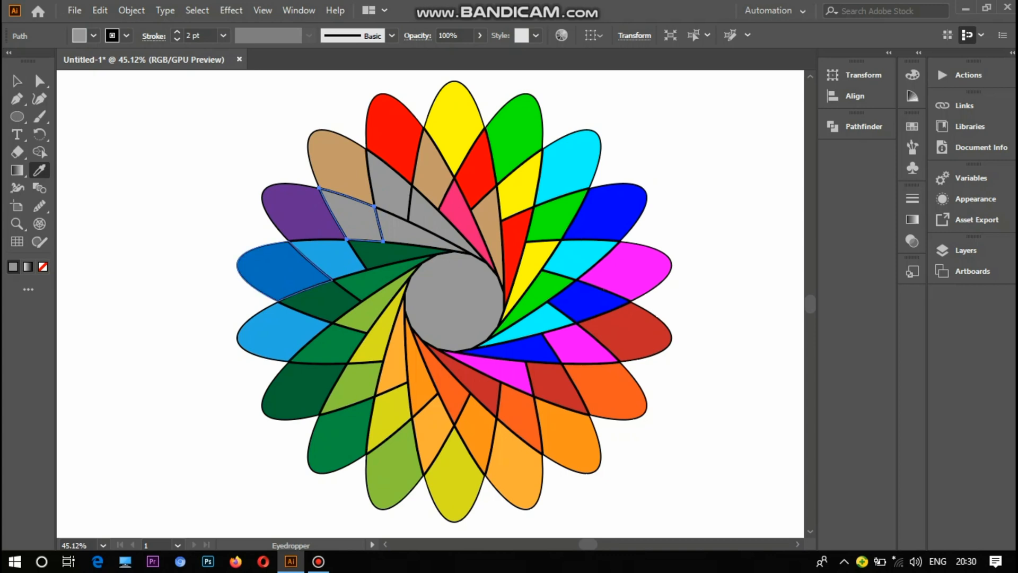
pyautogui.click(281, 270)
pyautogui.press('v')
pyautogui.click(404, 233)
pyautogui.press('i')
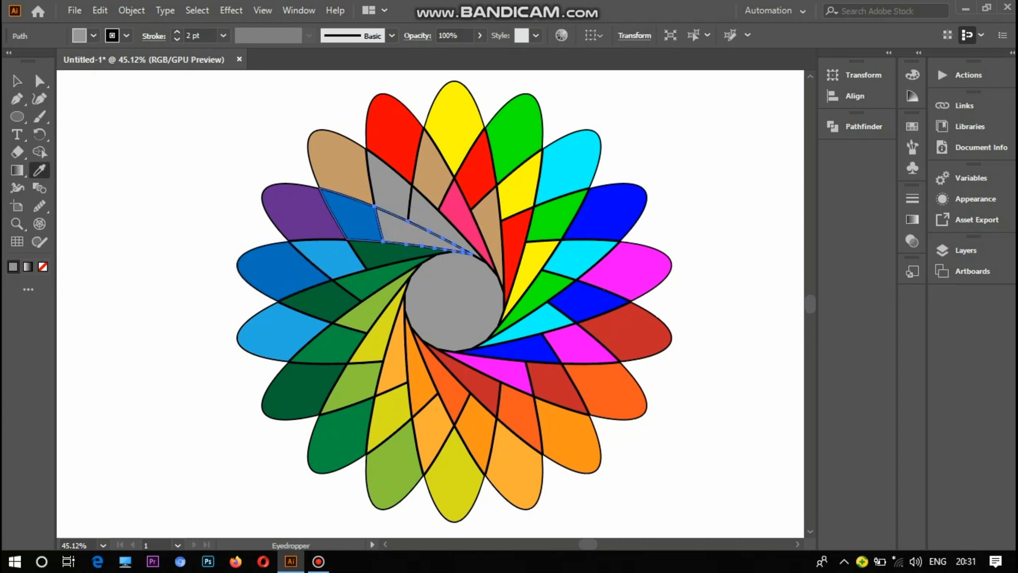
pyautogui.click(330, 257)
# Fill the inner segment between the tan and red petals with sampled purple and the long segment beneath it with sampled blue
pyautogui.press('v')
pyautogui.click(389, 178)
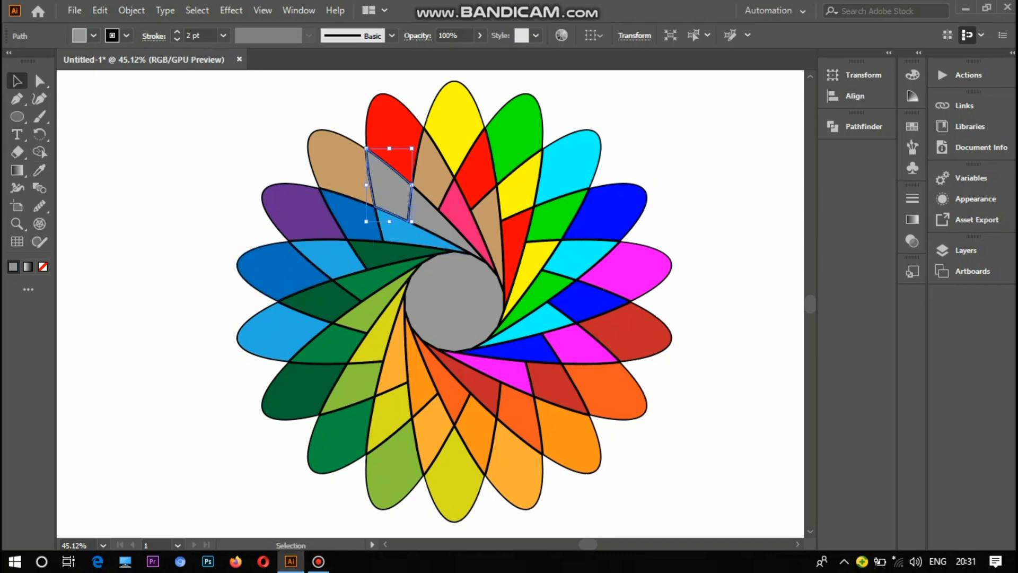
pyautogui.press('i')
pyautogui.click(302, 210)
pyautogui.press('v')
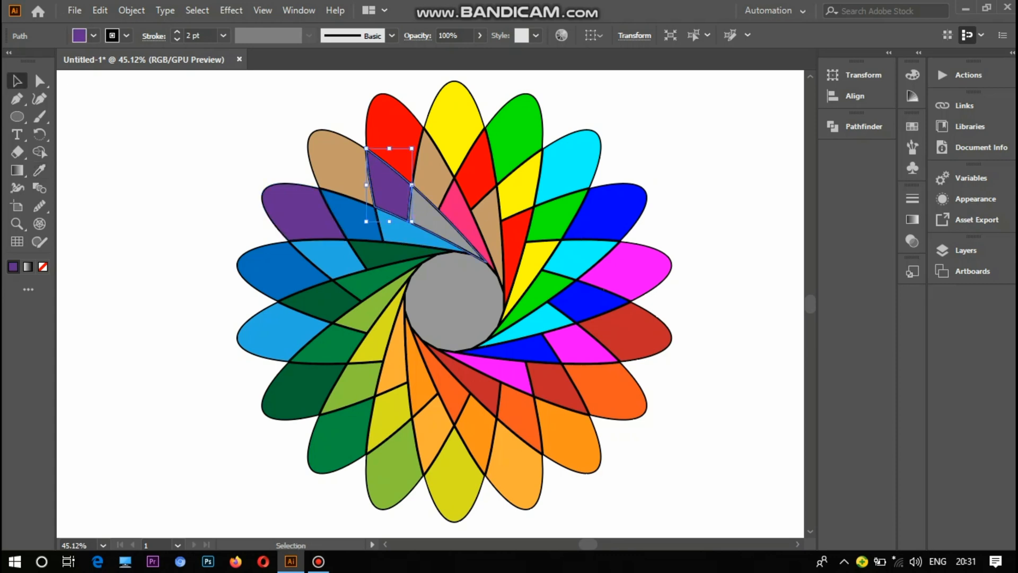
pyautogui.click(434, 215)
pyautogui.press('i')
pyautogui.click(349, 215)
# Delete the gray circle at the center of the flower
pyautogui.press('v')
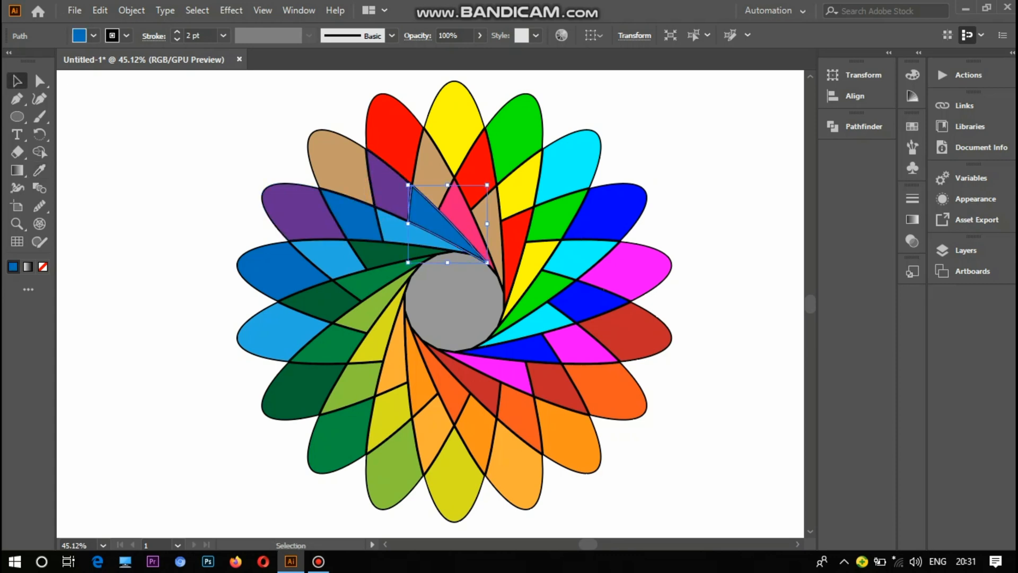
pyautogui.click(455, 302)
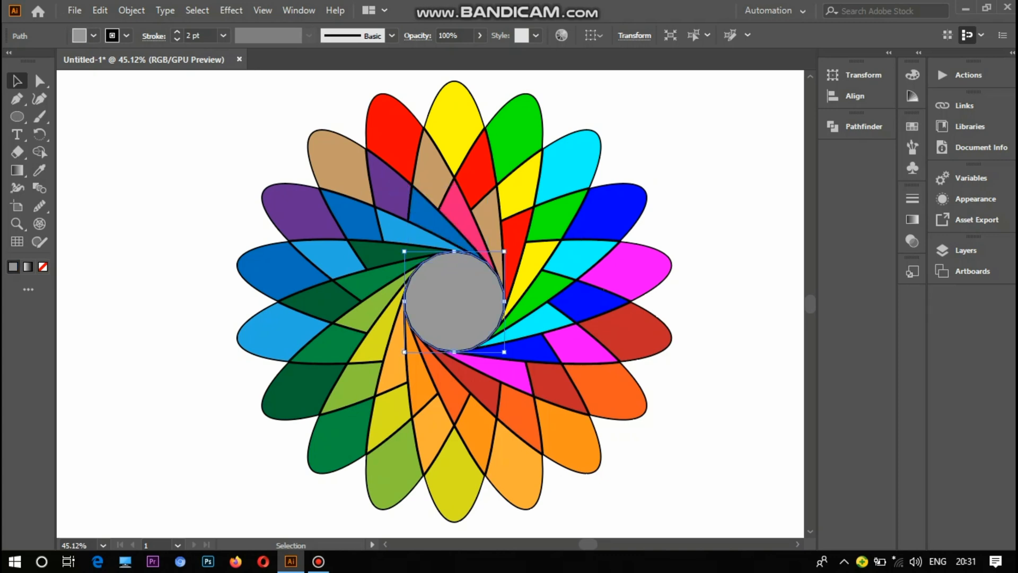
pyautogui.press('Delete')
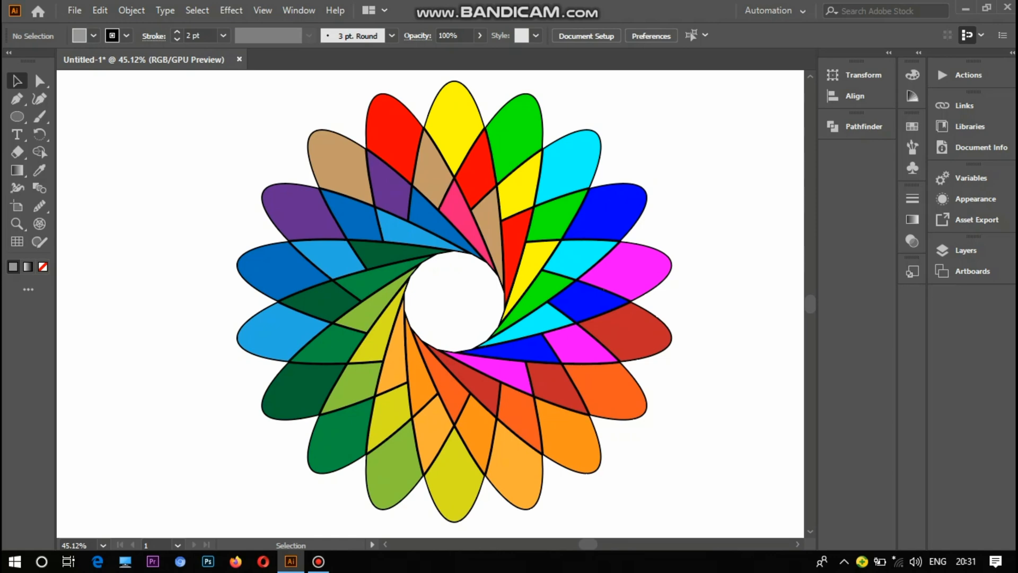
# Start opening a file and browse to New folder (3) on the Desktop
pyautogui.click(75, 11)
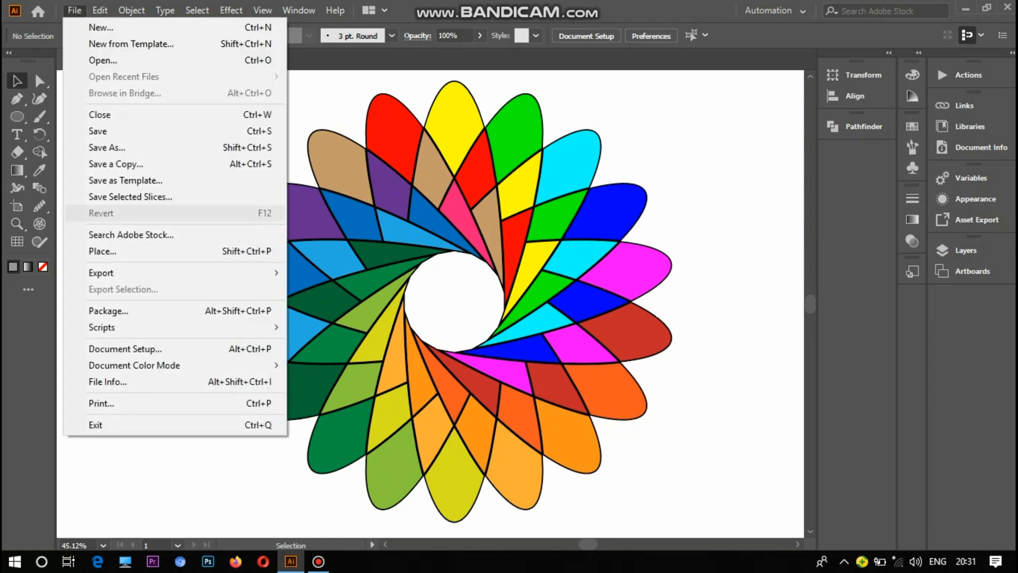
pyautogui.click(106, 60)
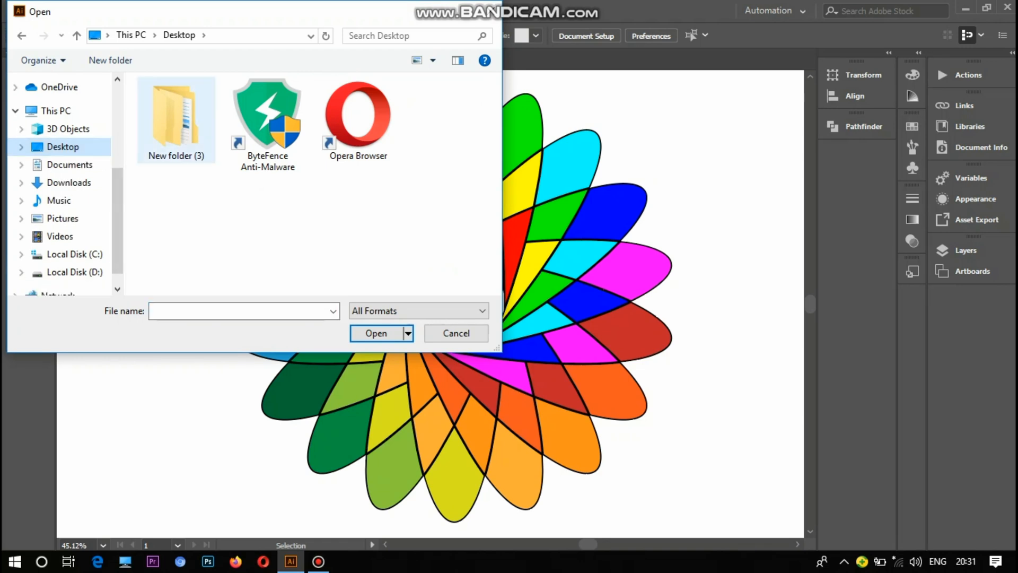
pyautogui.doubleClick(175, 117)
# Look through the APP, 0.75x, logo design and New folder subfolders for images to use at the flower's center
pyautogui.doubleClick(164, 119)
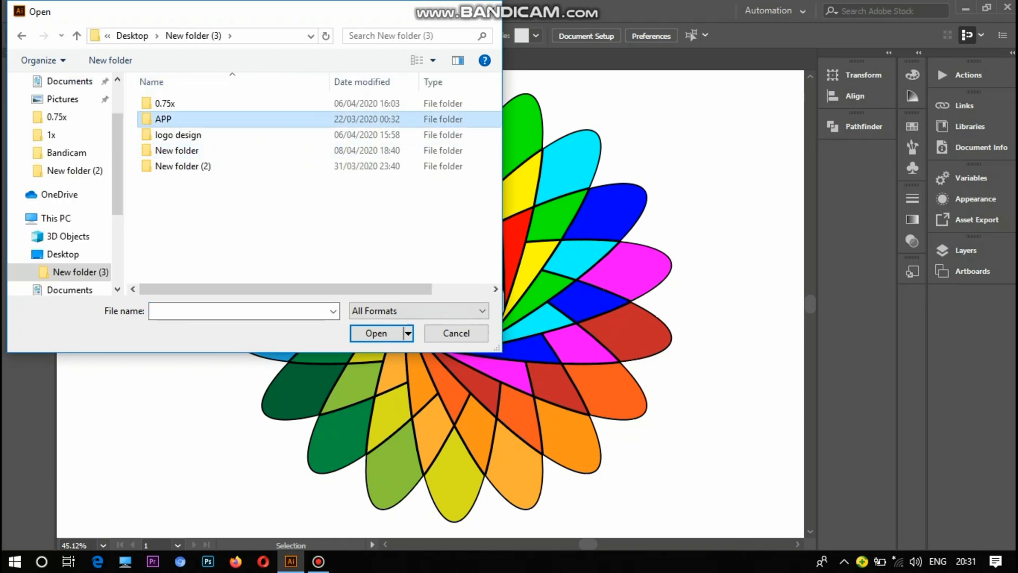
pyautogui.click(21, 35)
pyautogui.doubleClick(164, 104)
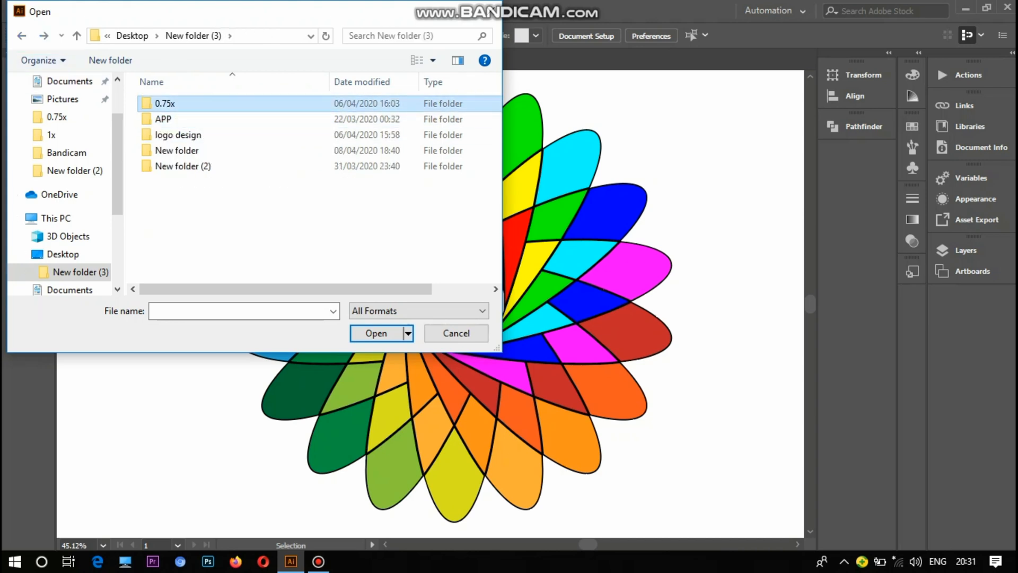
pyautogui.click(22, 36)
pyautogui.doubleClick(163, 134)
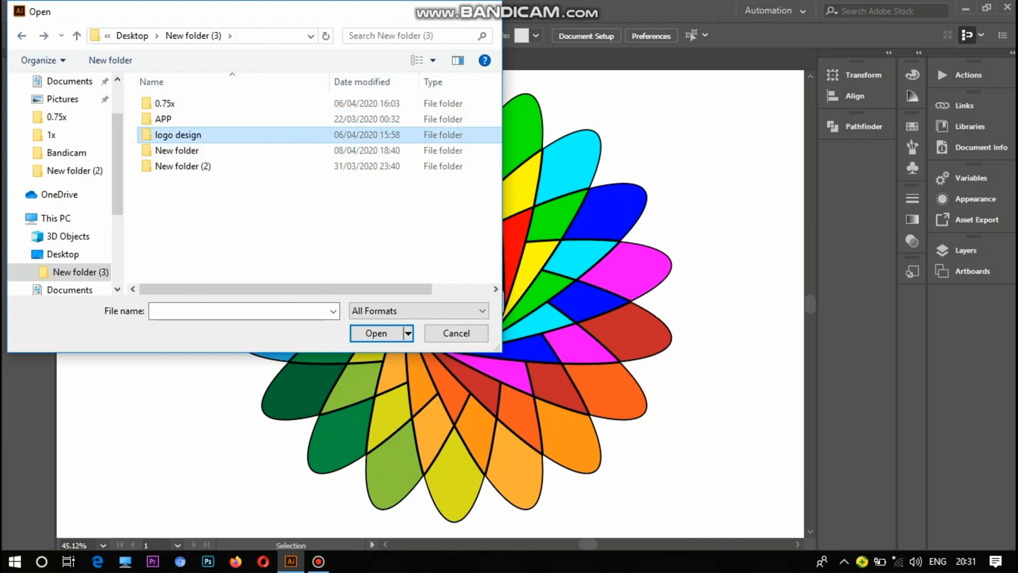
pyautogui.click(21, 36)
pyautogui.doubleClick(177, 150)
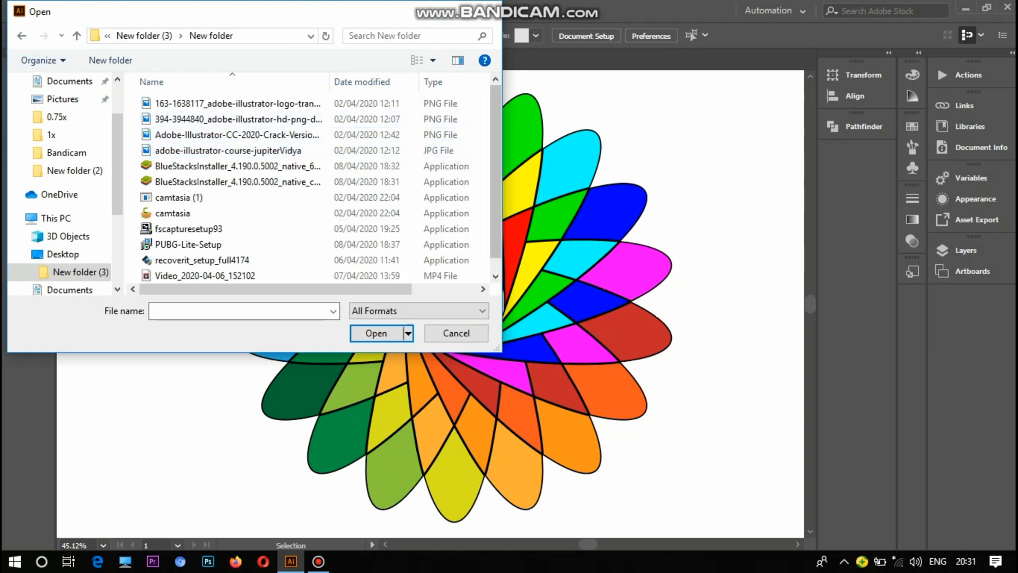
pyautogui.scroll(-1, 495, 222)
pyautogui.click(21, 35)
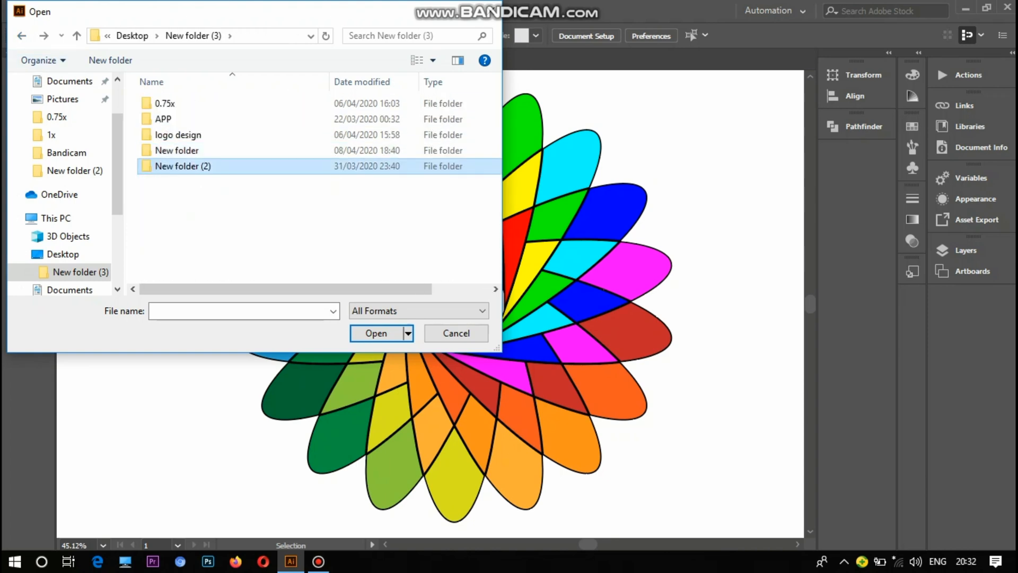
# Open the ring image "unnamed" and the black button image "1200px-Button_Icon_Black.svg" together from New folder (2)
pyautogui.doubleClick(183, 166)
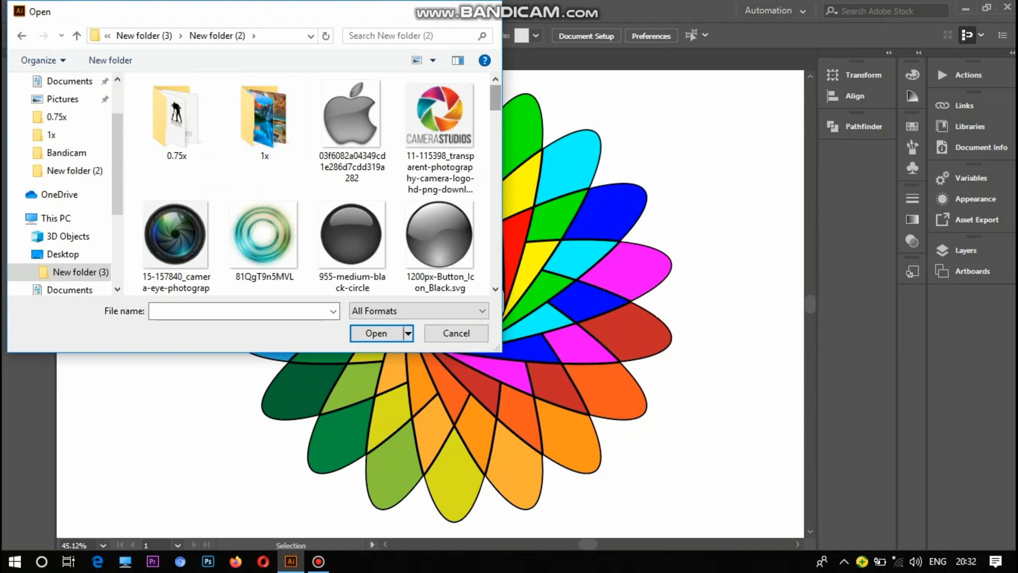
pyautogui.scroll(-8, 318, 184)
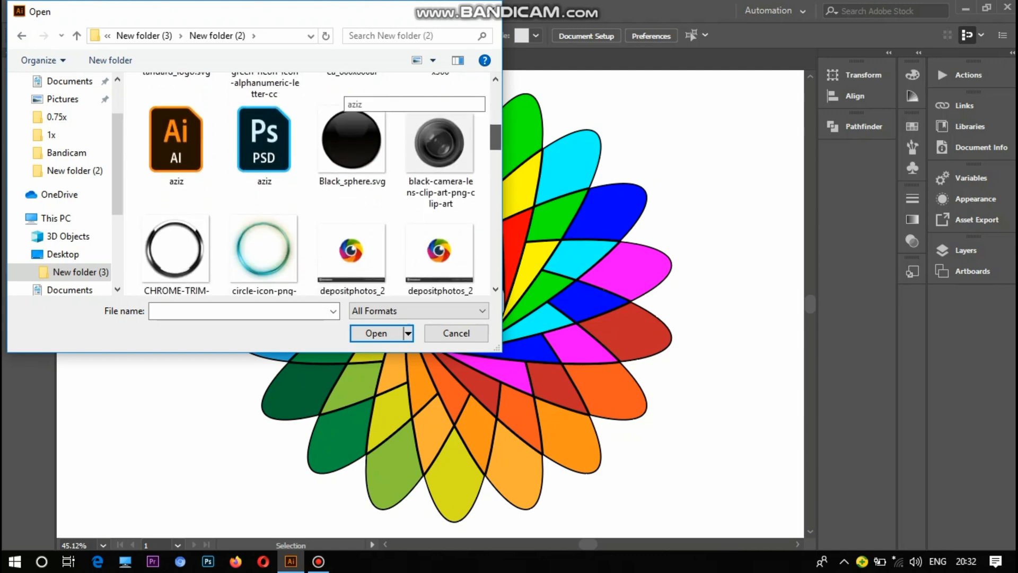
pyautogui.scroll(-10, 309, 183)
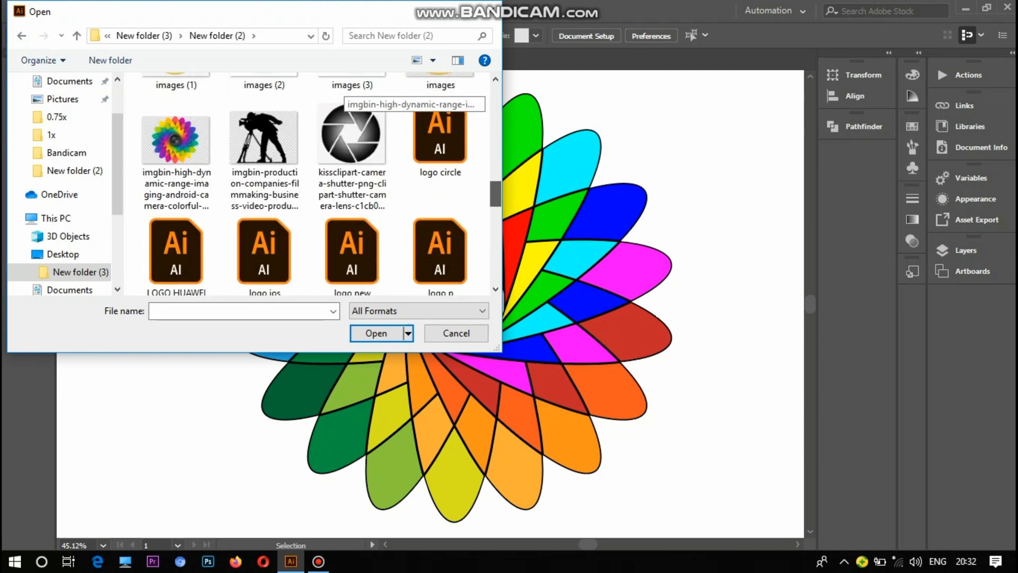
pyautogui.moveTo(495, 253)
pyautogui.mouseDown()
pyautogui.moveTo(496, 243)
pyautogui.moveTo(495, 257)
pyautogui.mouseUp()
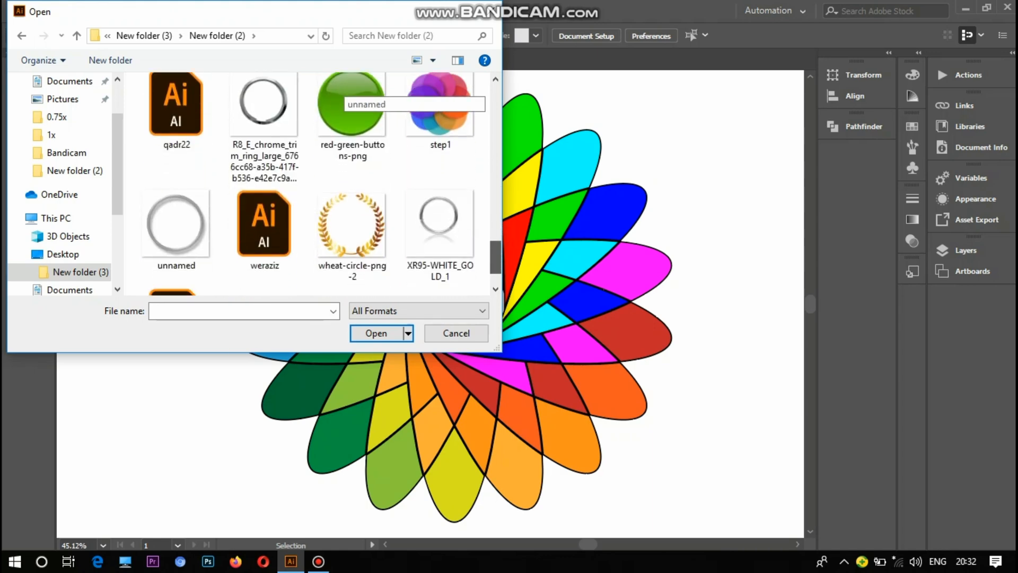
pyautogui.click(176, 229)
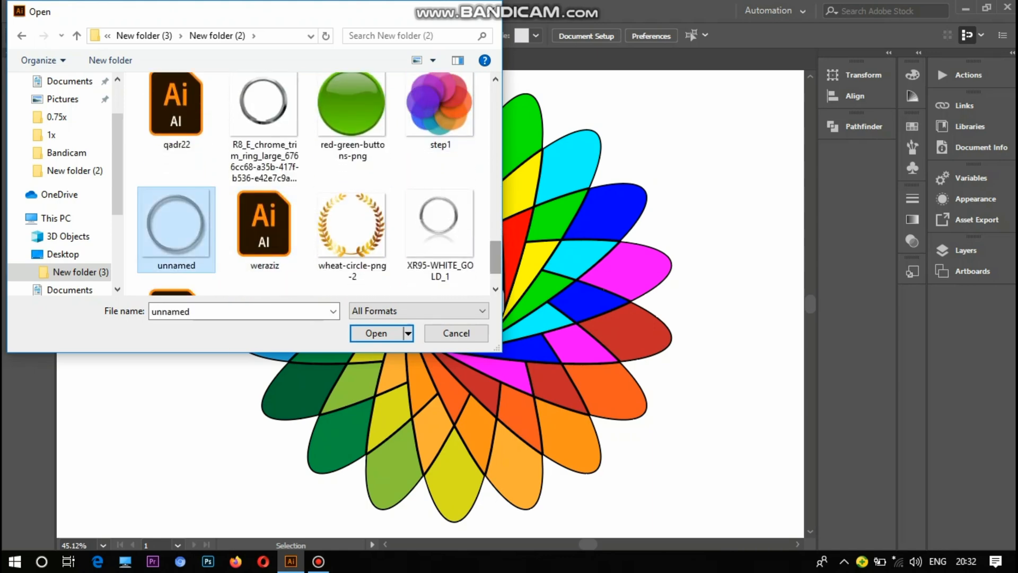
pyautogui.scroll(10, 340, 249)
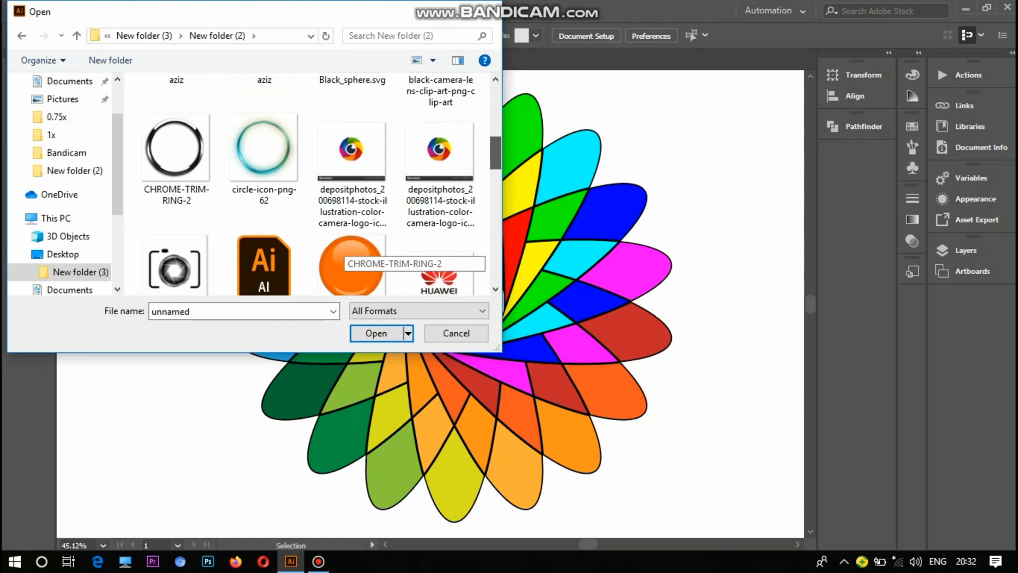
pyautogui.scroll(-9, 339, 250)
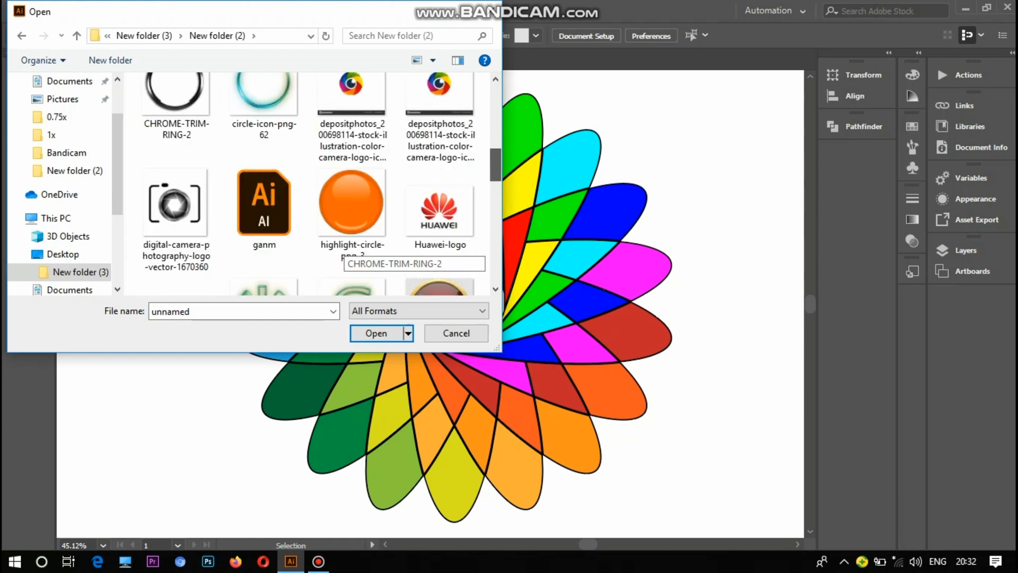
pyautogui.scroll(-3, 339, 250)
pyautogui.scroll(12, 340, 249)
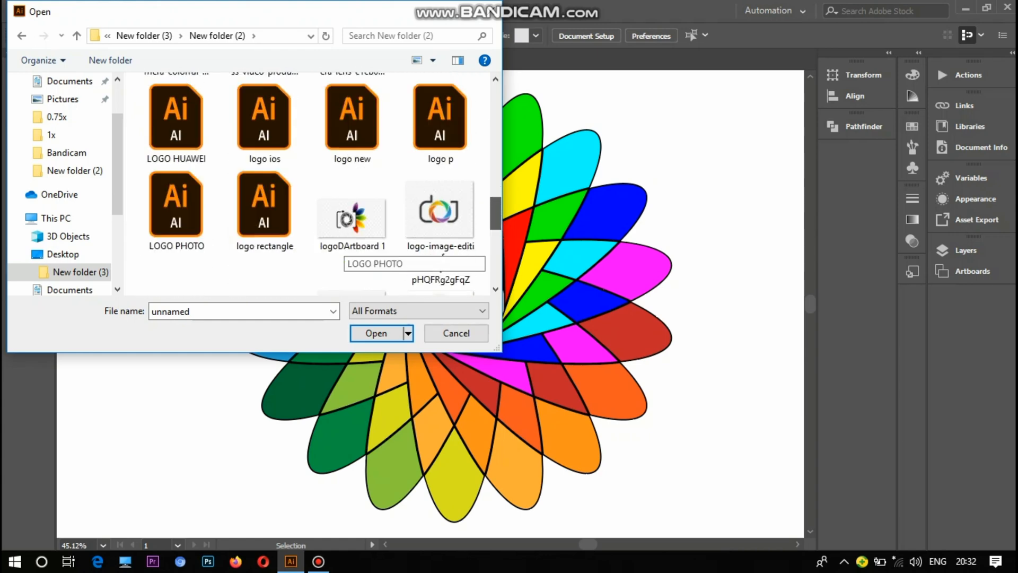
pyautogui.scroll(-1, 339, 250)
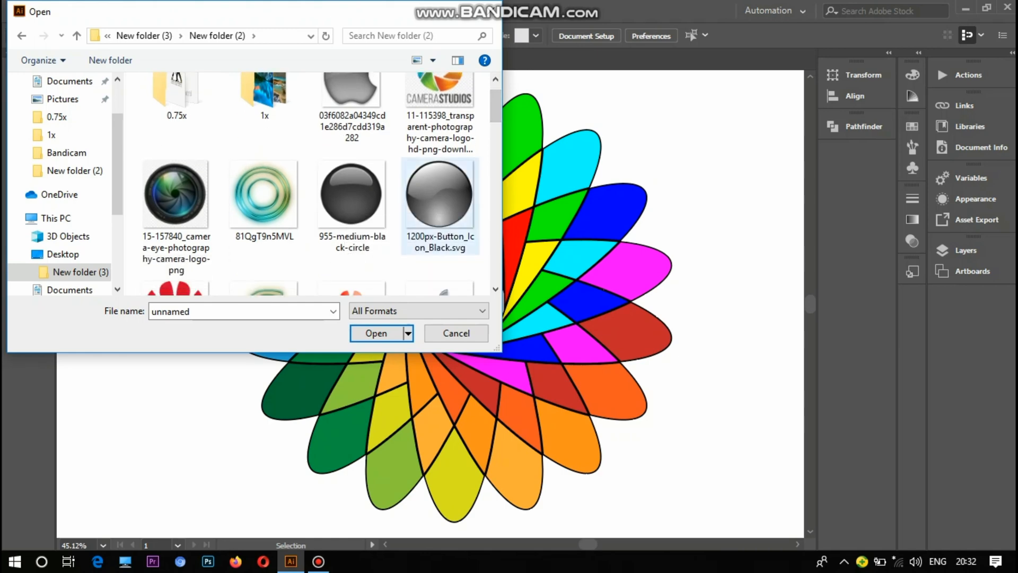
pyautogui.keyDown('ctrl'); pyautogui.click(440, 196); pyautogui.keyUp('ctrl')
pyautogui.press('Return')
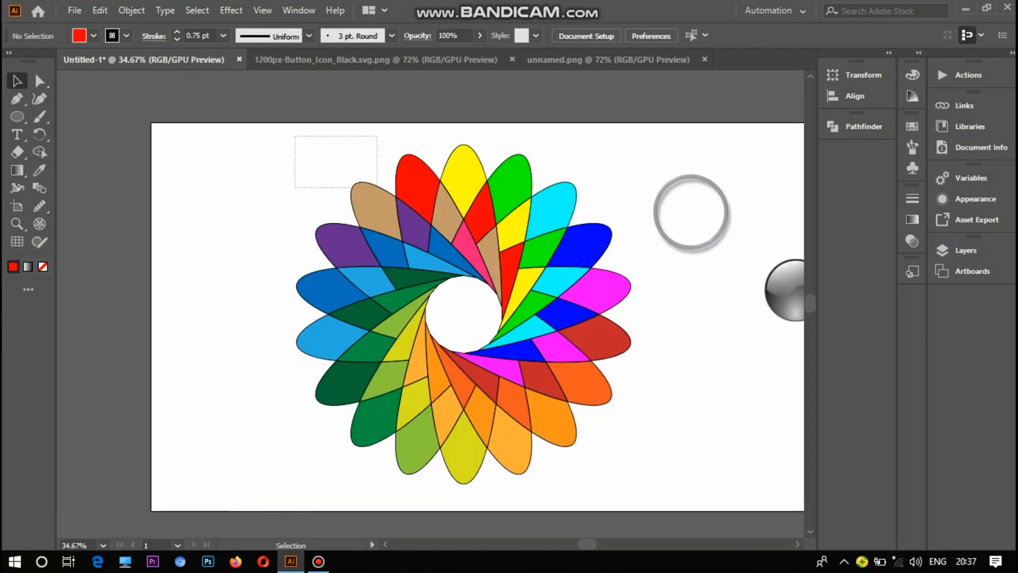
# Move the gray ring image onto the flower's empty center and place the black button image over the petals next to it
pyautogui.click(464, 314)
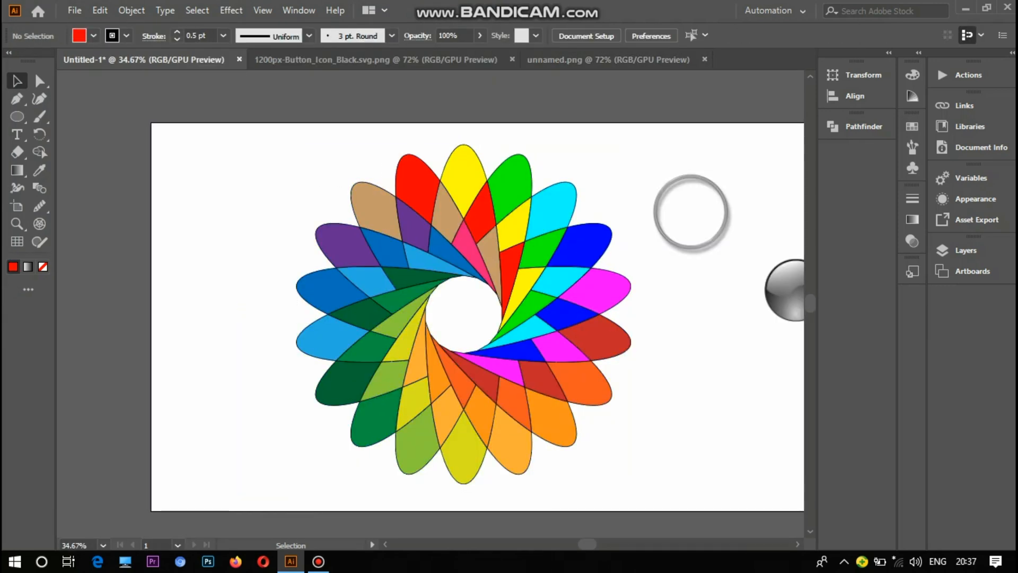
pyautogui.moveTo(689, 211); pyautogui.dragTo(463, 314)
pyautogui.click(668, 323)
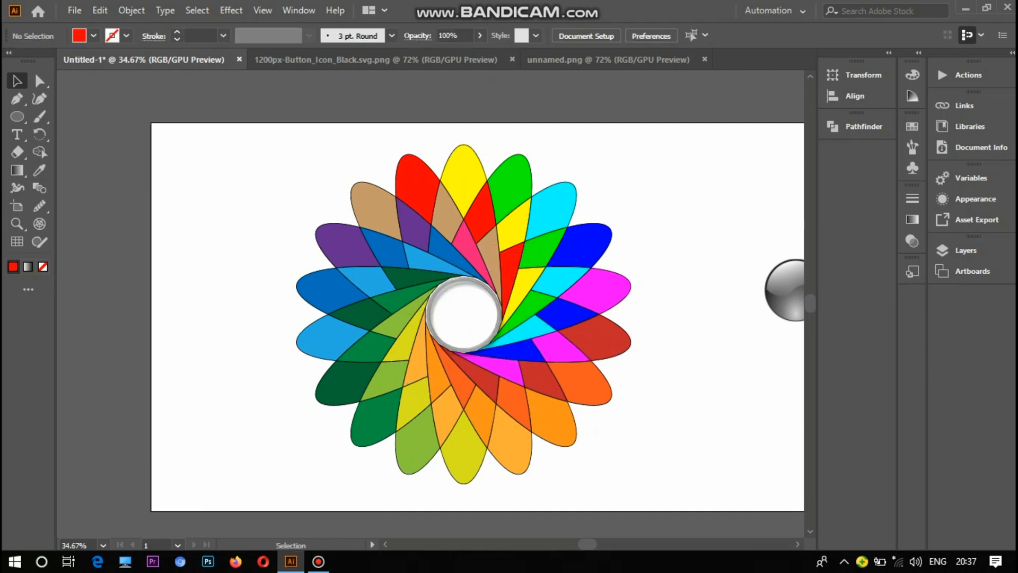
pyautogui.moveTo(784, 291); pyautogui.dragTo(522, 269)
# Nudge the ring image three increments up and two to the left to center it in the flower's opening
pyautogui.click(17, 223)
pyautogui.moveTo(454, 319); pyautogui.dragTo(536, 319)
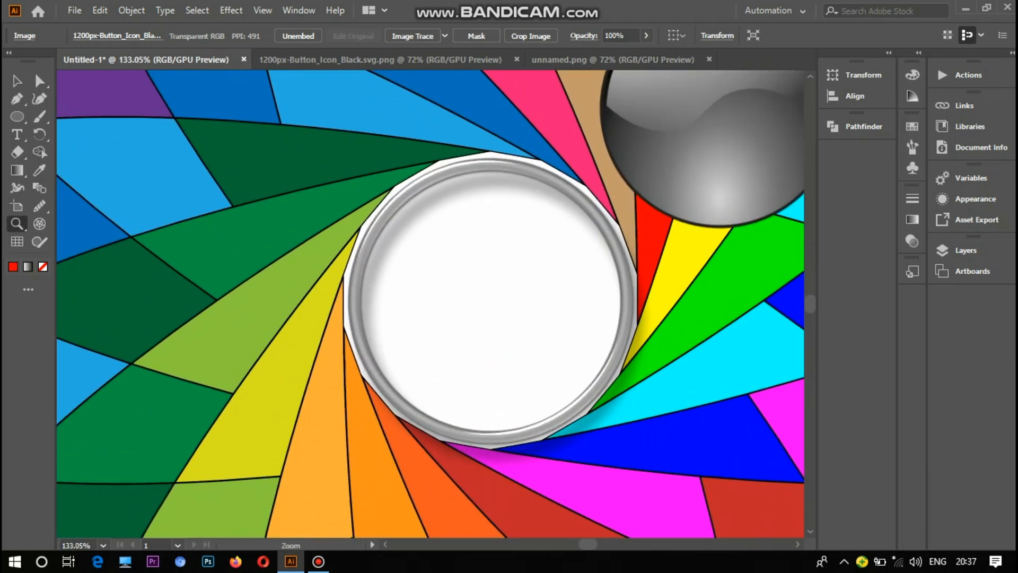
pyautogui.click(17, 81)
pyautogui.click(485, 297)
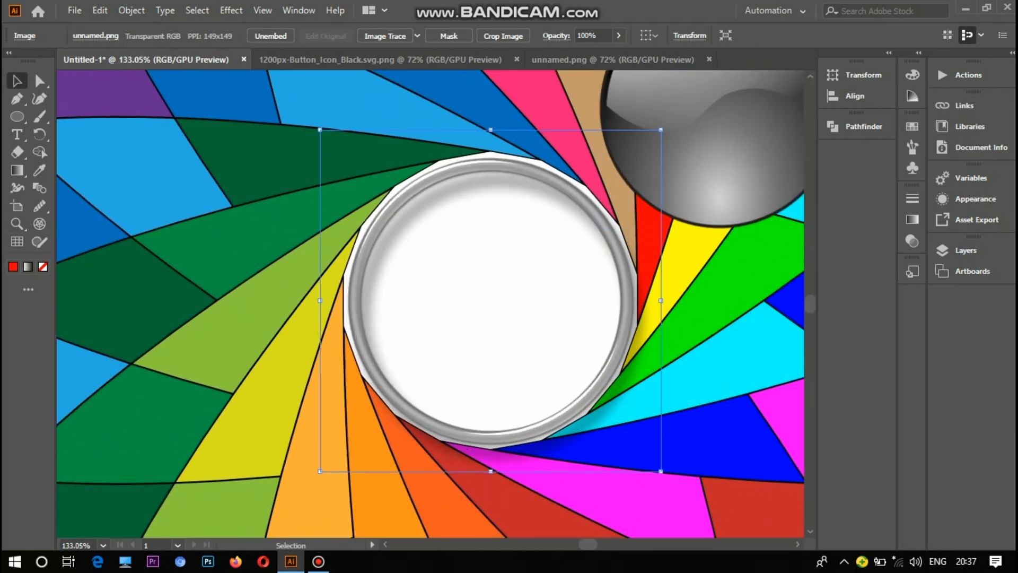
pyautogui.press('Up')
pyautogui.press('Up')
pyautogui.press('Up')
pyautogui.press('Left')
pyautogui.press('Left')
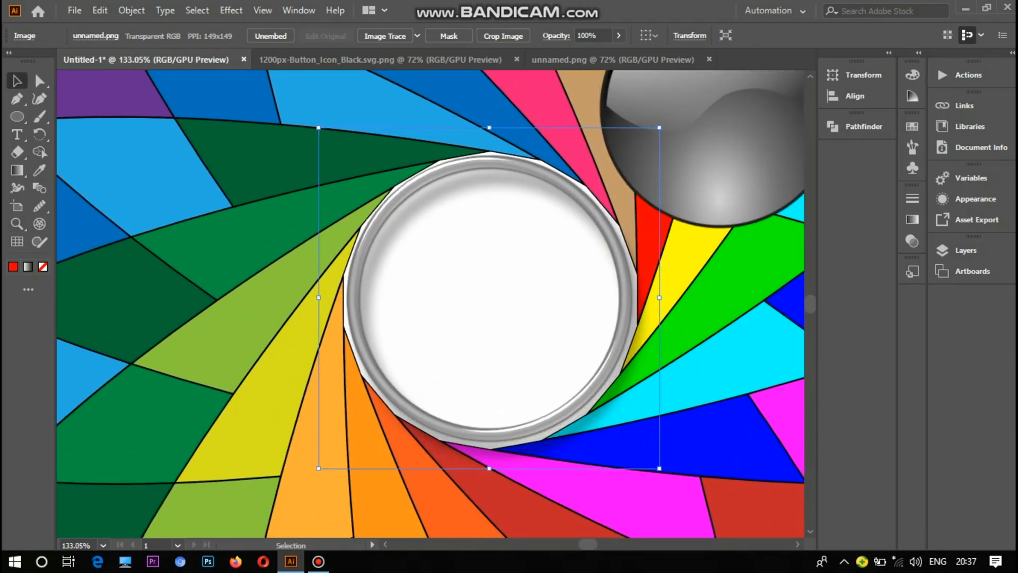
# Fine-tune the ring image over the flower's opening by nudging it three increments left, two down and two right
pyautogui.press('Left')
pyautogui.press('Left')
pyautogui.press('Left')
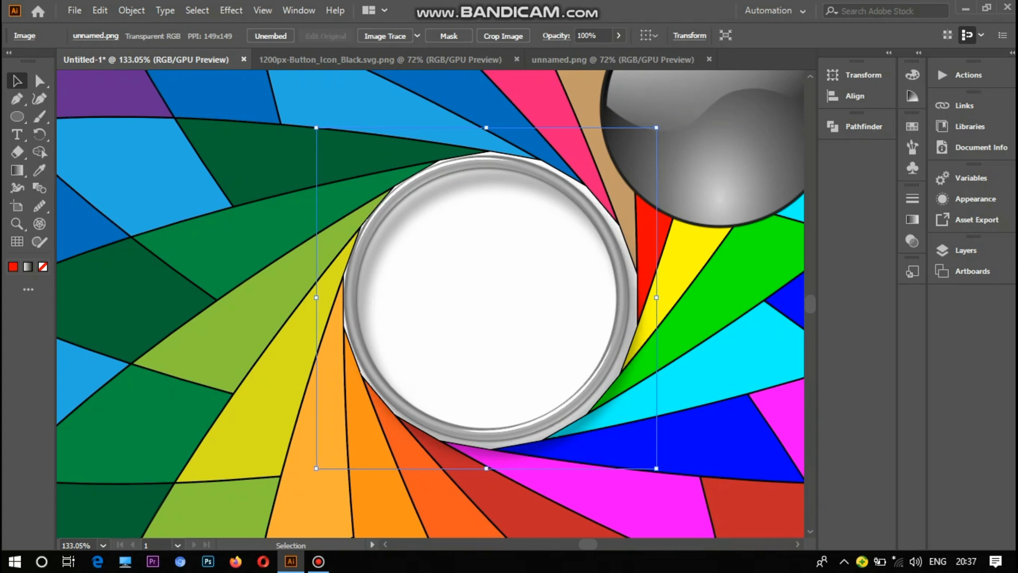
pyautogui.press('Down')
pyautogui.press('Down')
pyautogui.press('Right')
pyautogui.press('Right')
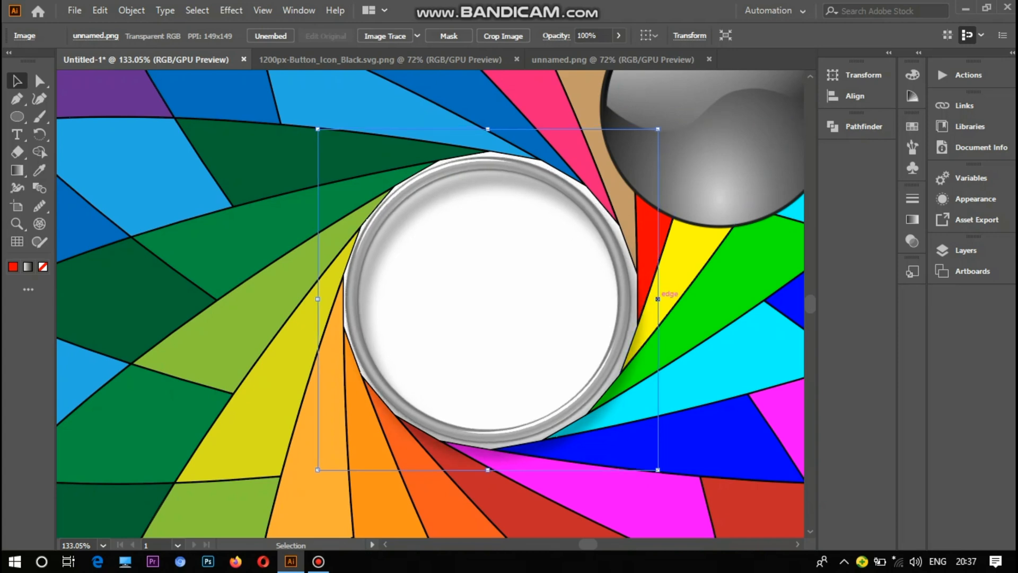
# Stretch the ring image slightly wider and taller to fill the opening, and nudge it four increments down
pyautogui.moveTo(658, 299); pyautogui.dragTo(661, 298)
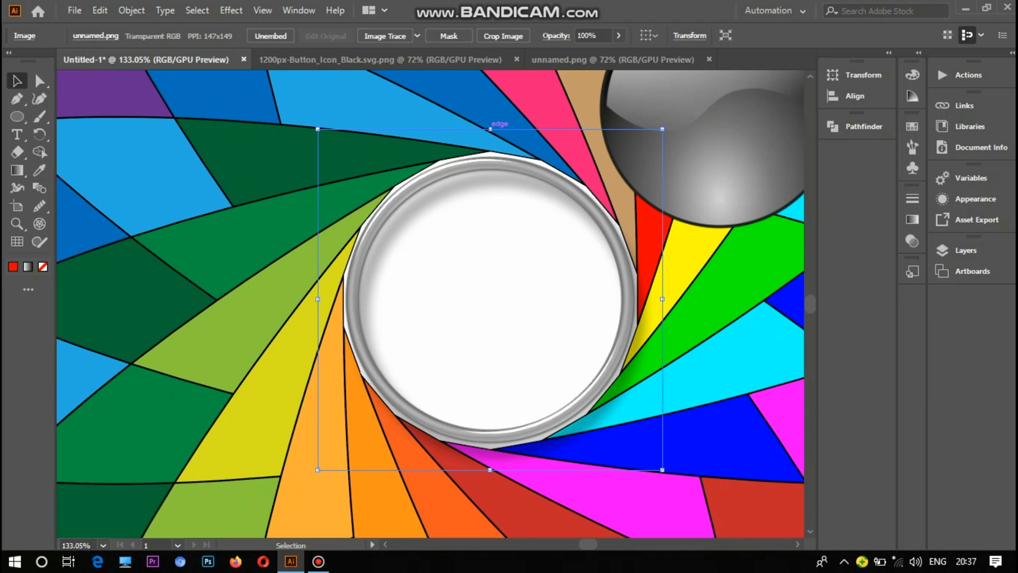
pyautogui.moveTo(490, 129); pyautogui.dragTo(490, 124)
pyautogui.press('Down')
pyautogui.press('Down')
pyautogui.press('Down')
pyautogui.press('Down')
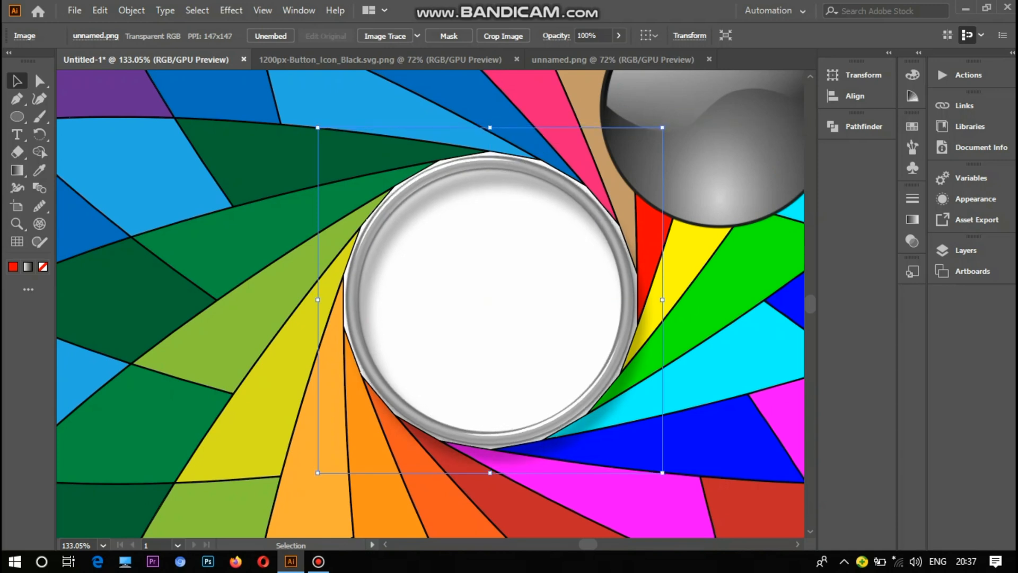
# Move the black button image from the petals into the middle of the ring at the flower's center
pyautogui.doubleClick(716, 154)
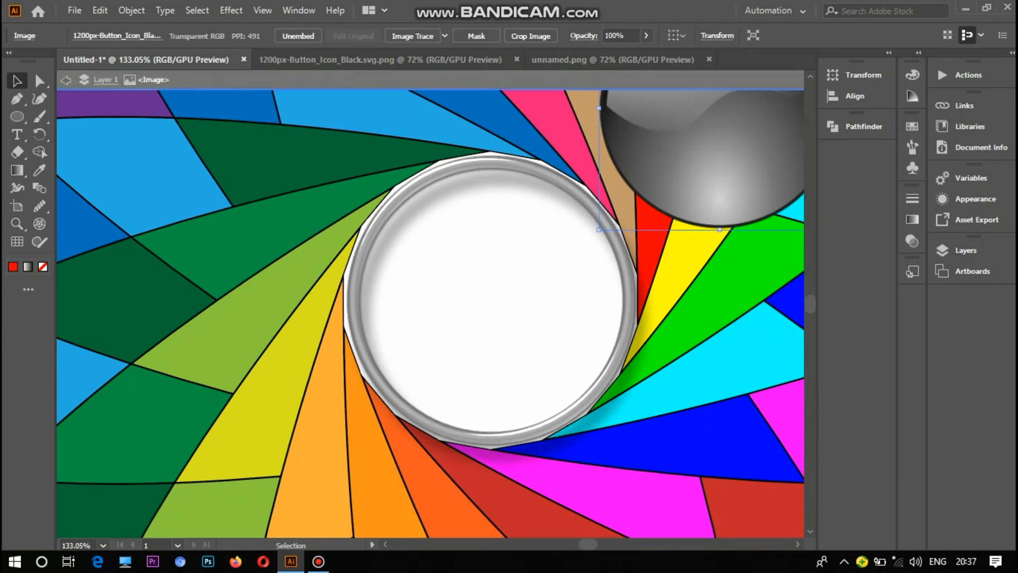
pyautogui.moveTo(716, 153); pyautogui.dragTo(496, 337)
pyautogui.moveTo(522, 304); pyautogui.dragTo(499, 323)
pyautogui.moveTo(502, 320); pyautogui.dragTo(506, 308)
pyautogui.moveTo(510, 306); pyautogui.dragTo(514, 301)
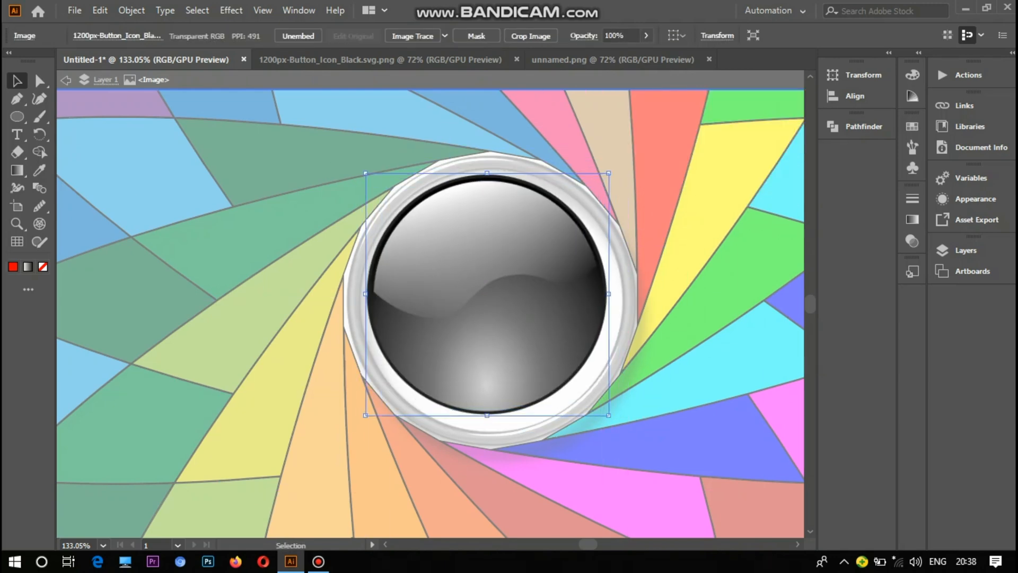
# Enlarge the black button image proportionally until it fills the ring's inner opening, and leave isolation mode
pyautogui.moveTo(609, 172); pyautogui.dragTo(620, 162)
pyautogui.moveTo(530, 281); pyautogui.dragTo(527, 290)
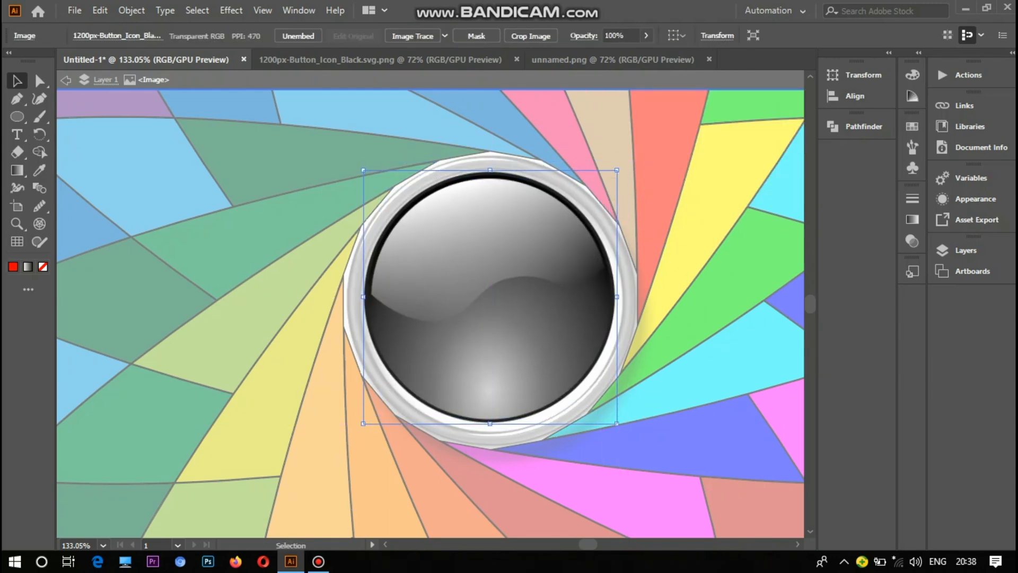
pyautogui.moveTo(616, 171); pyautogui.dragTo(625, 164)
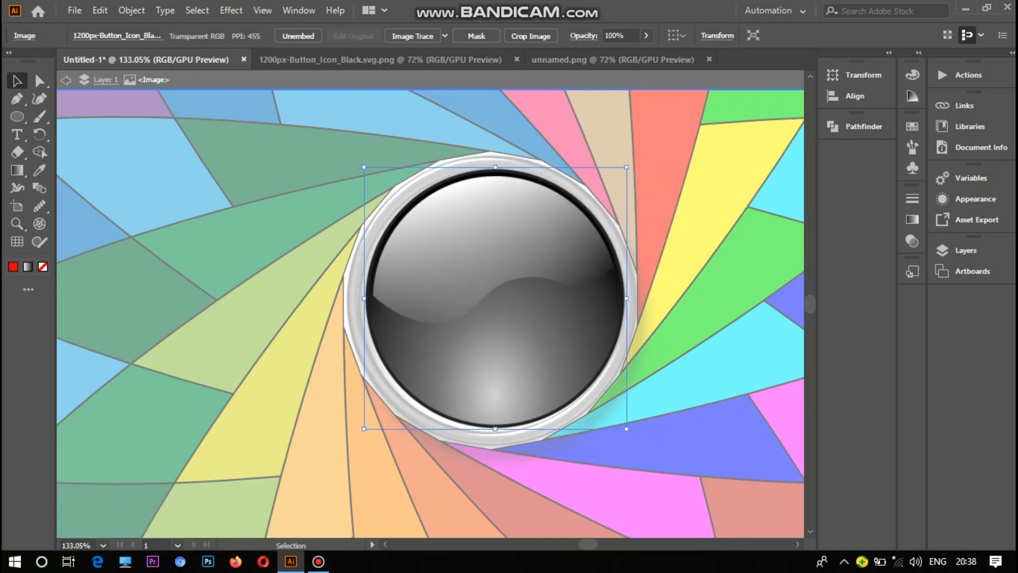
pyautogui.press('Escape')
pyautogui.click(670, 335)
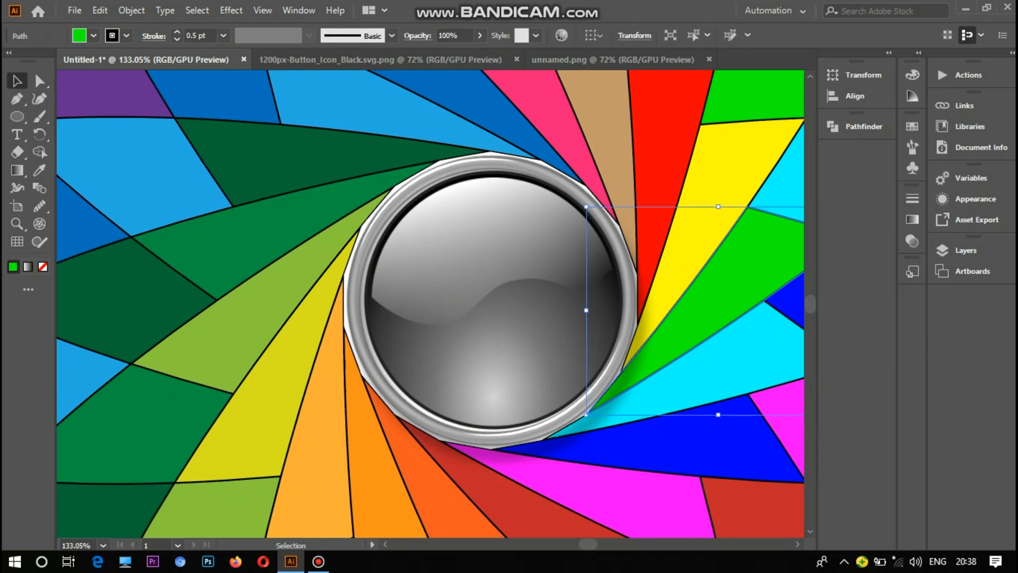
# Center the black button image inside the ring by nudging it four increments left and two down
pyautogui.click(552, 324)
pyautogui.press('Left')
pyautogui.press('Left')
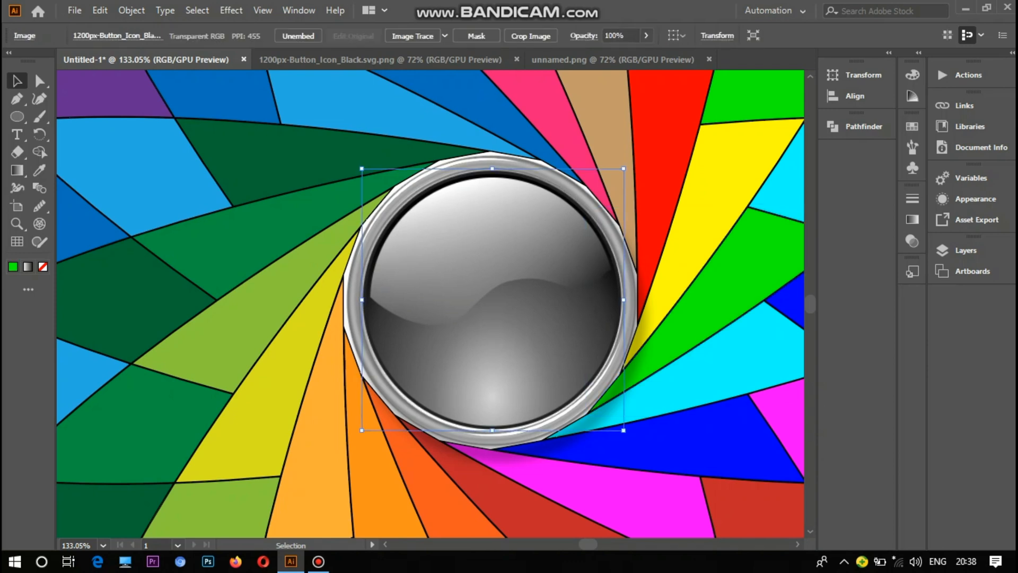
pyautogui.press('Left')
pyautogui.press('Left')
pyautogui.press('Down')
pyautogui.press('Down')
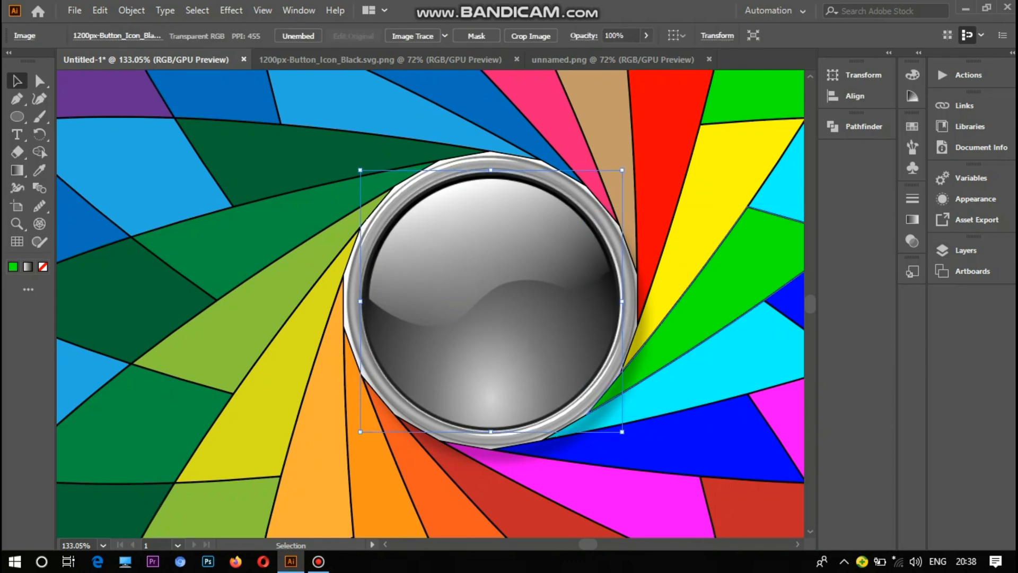
pyautogui.click(708, 297)
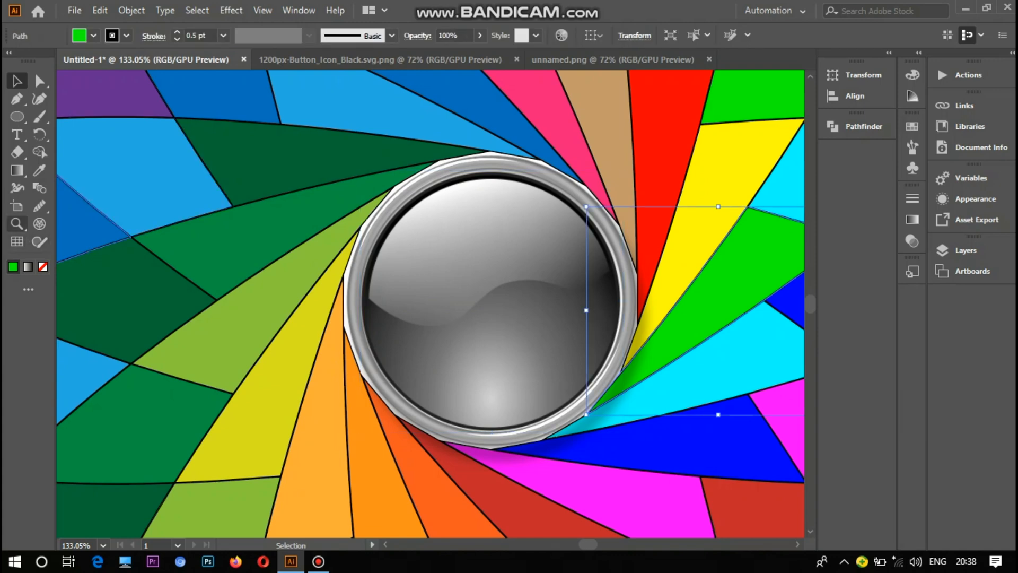
# Draw a rectangle covering the entire artboard, from its upper-left to its lower-right corner
pyautogui.click(17, 224)
pyautogui.moveTo(655, 379); pyautogui.dragTo(549, 379)
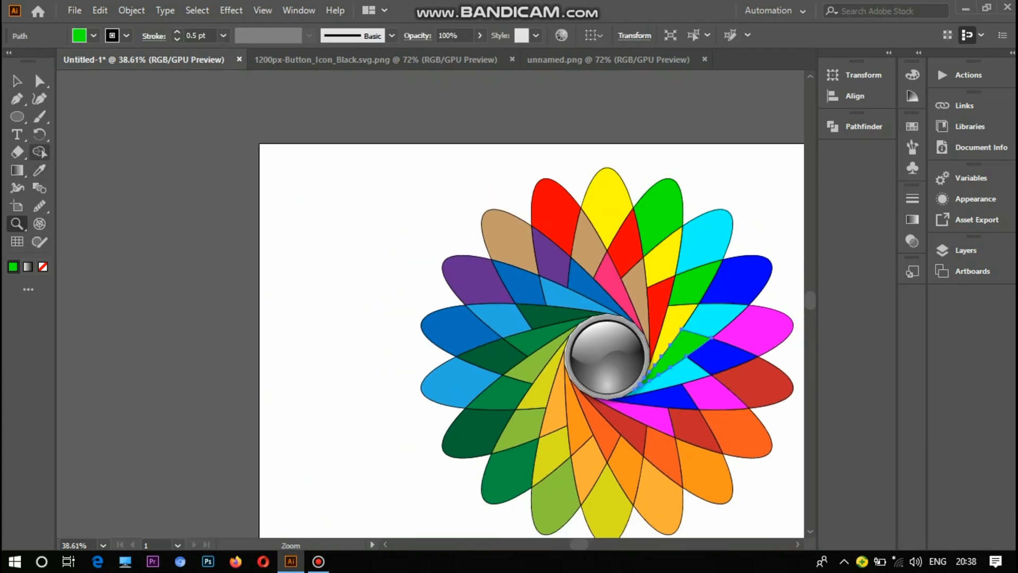
pyautogui.click(17, 81)
pyautogui.moveTo(581, 544); pyautogui.dragTo(589, 544)
pyautogui.click(642, 499)
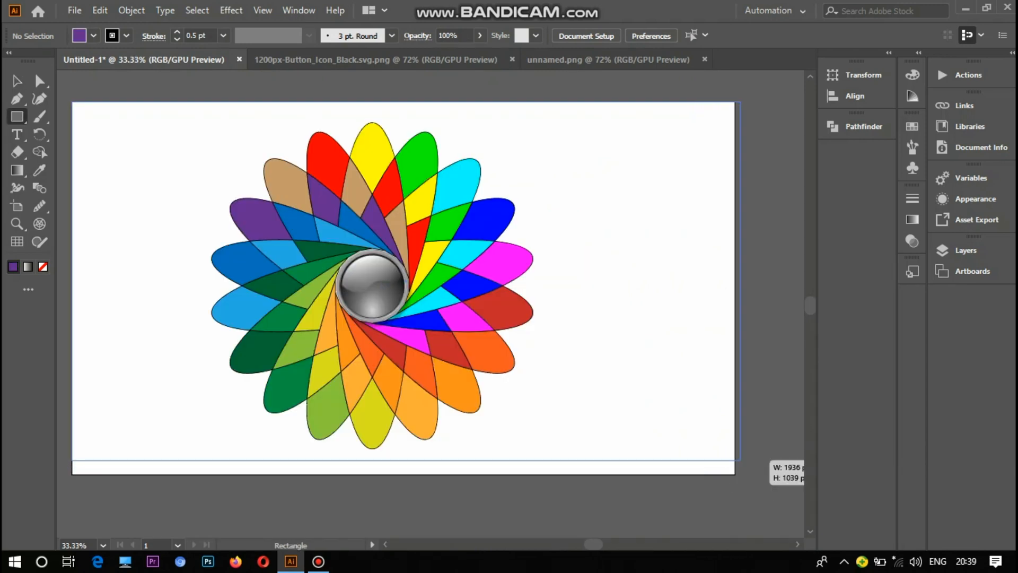
pyautogui.moveTo(71, 101); pyautogui.dragTo(735, 474)
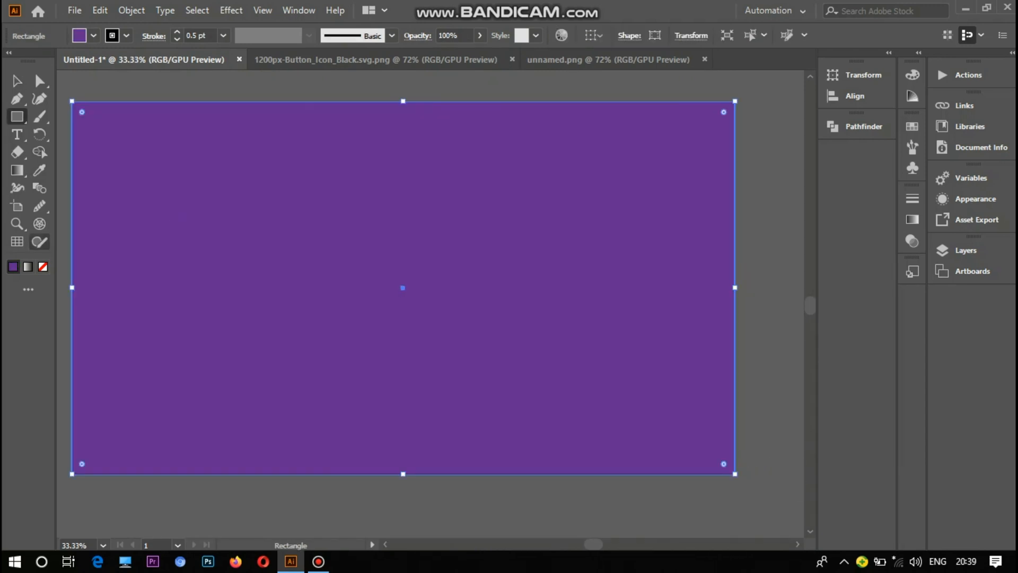
# Fill the rectangle with the white-to-black preset gradient, trying the radial type before returning to linear
pyautogui.press('g')
pyautogui.click(741, 218)
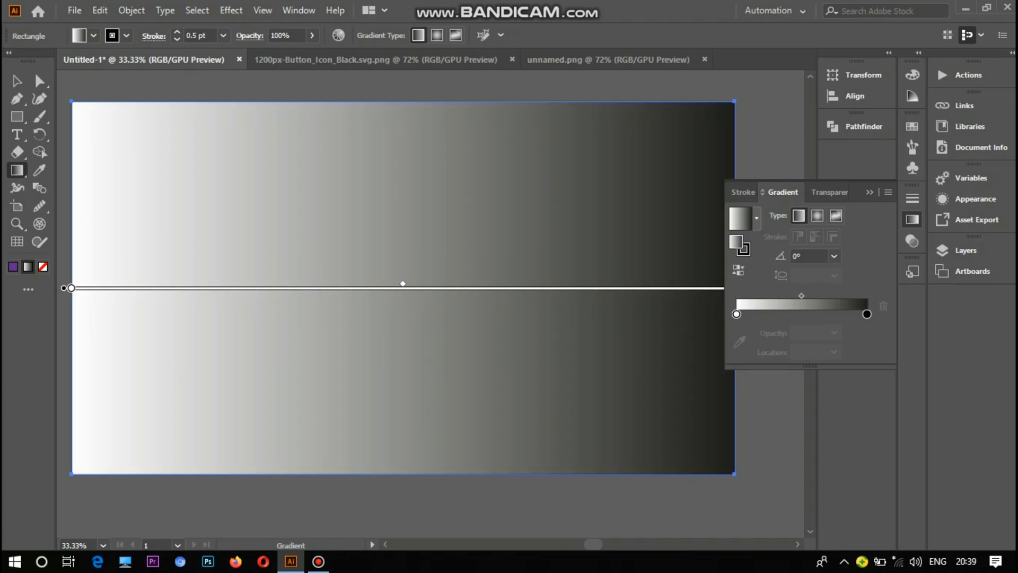
pyautogui.click(757, 218)
pyautogui.scroll(-1, 684, 287)
pyautogui.click(663, 270)
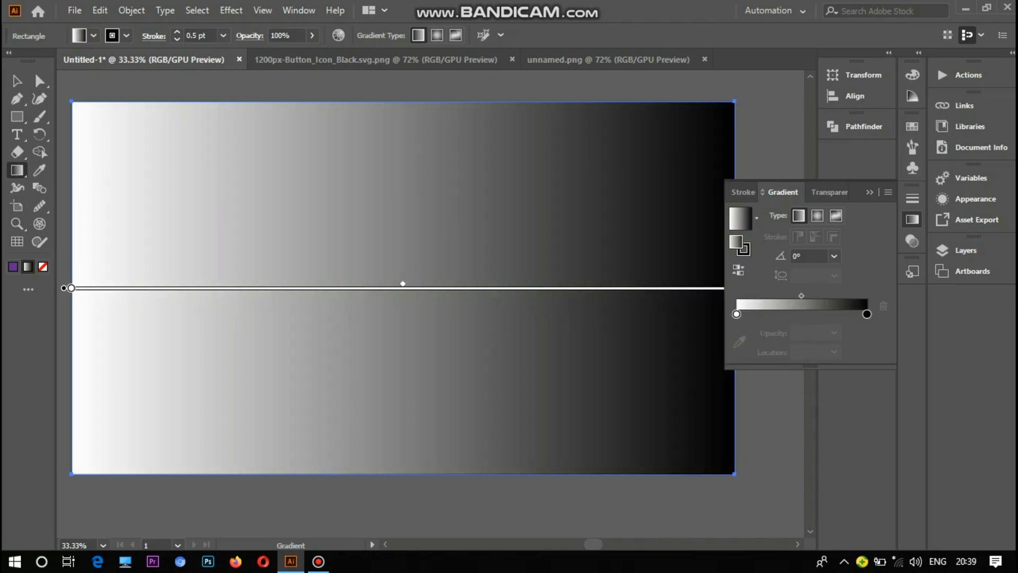
pyautogui.click(817, 215)
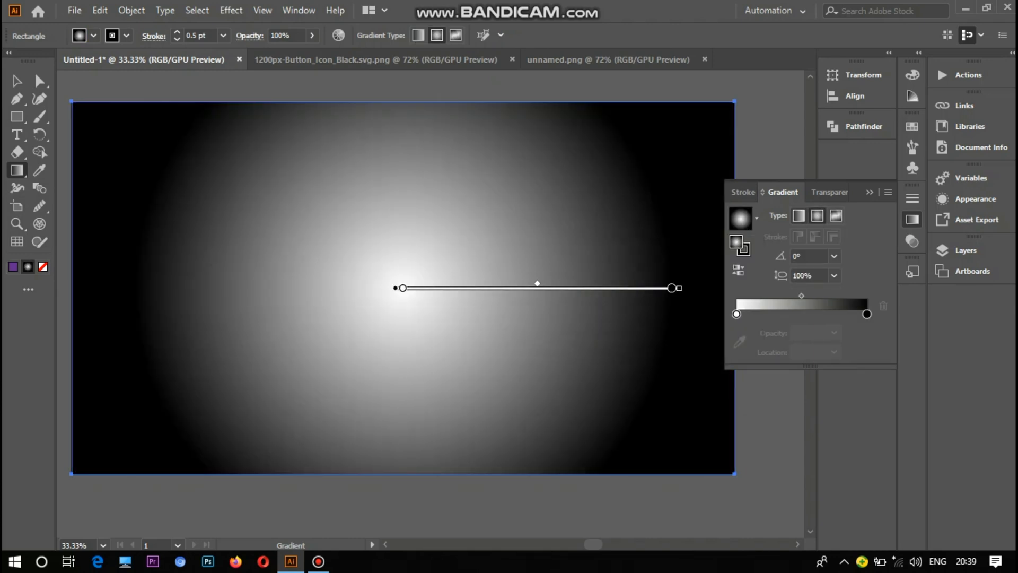
pyautogui.click(798, 215)
# Run the linear gradient diagonally across the rectangle at about -27.5° and shift its midpoint toward the white end to darken the fill
pyautogui.moveTo(66, 92); pyautogui.dragTo(803, 521)
pyautogui.moveTo(411, 314); pyautogui.dragTo(249, 228)
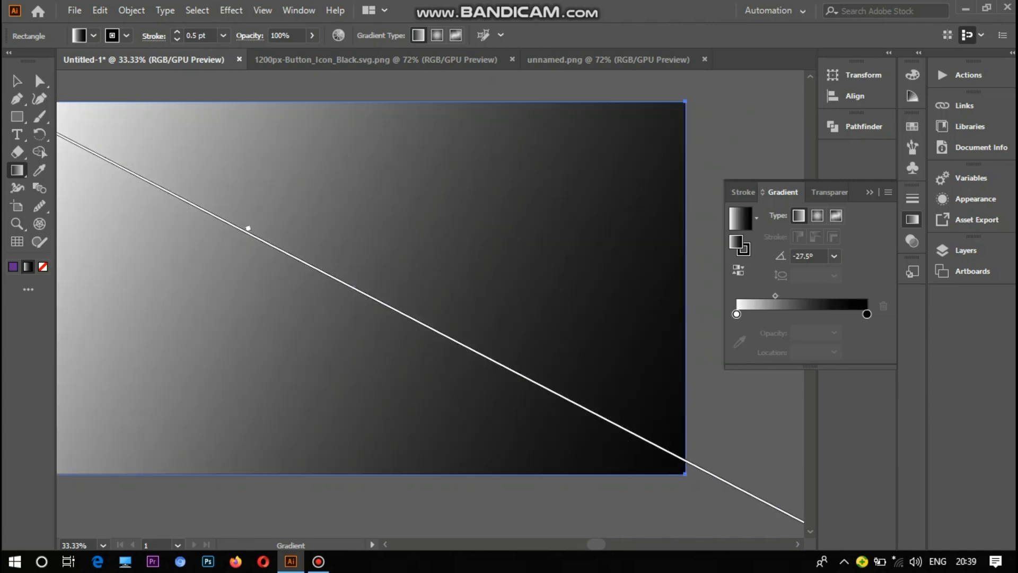
pyautogui.moveTo(302, 261); pyautogui.dragTo(182, 199)
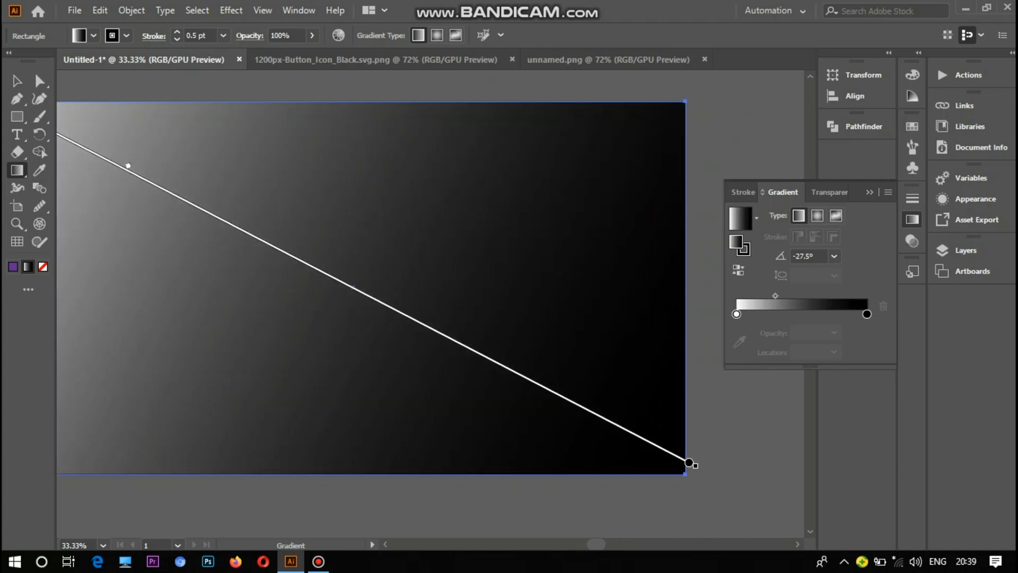
# Send the gradient rectangle to the back behind the flower and deselect it
pyautogui.rightClick(379, 224)
pyautogui.moveTo(419, 474)
pyautogui.click(562, 523)
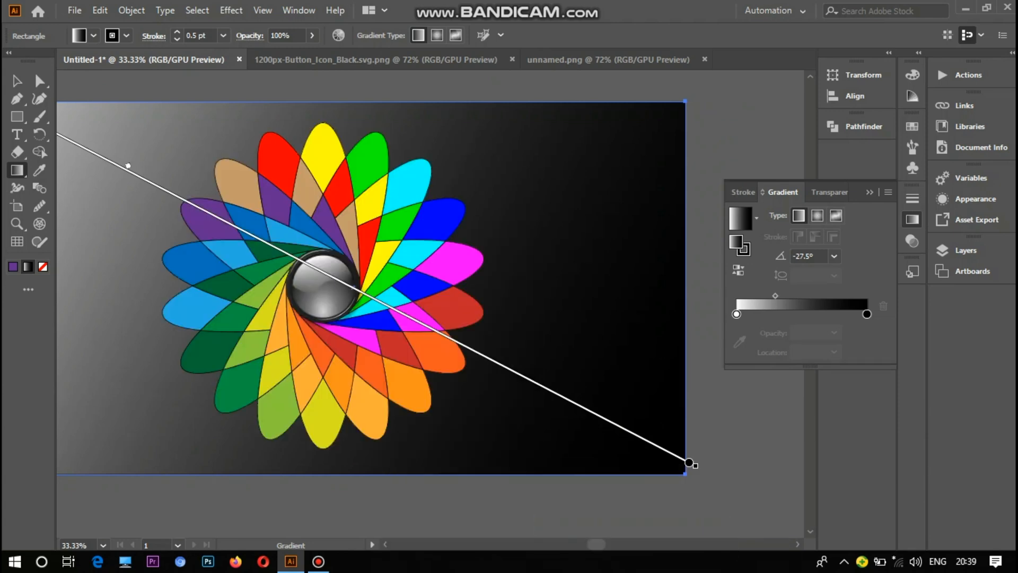
pyautogui.click(17, 81)
pyautogui.click(159, 86)
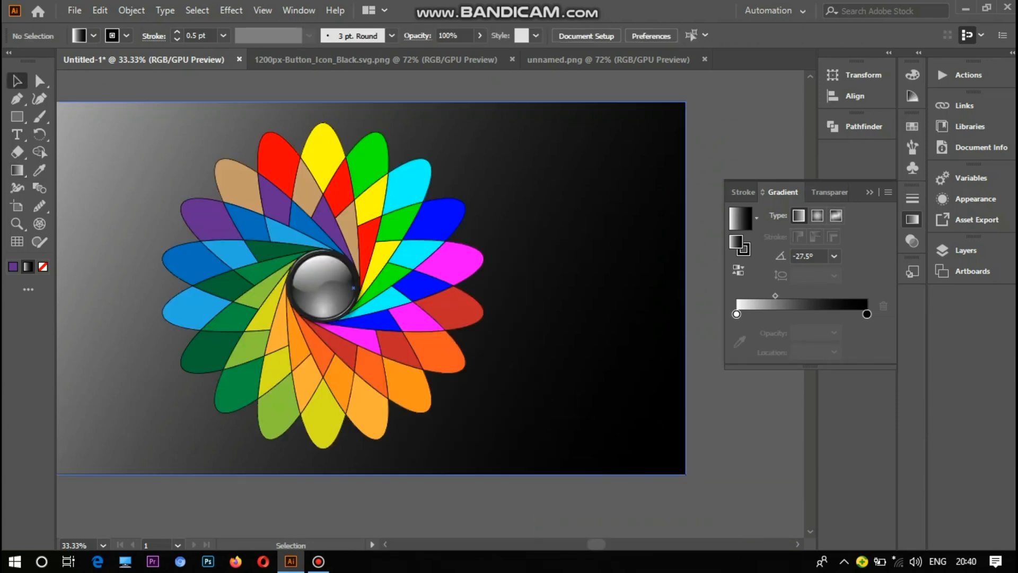
pyautogui.click(870, 192)
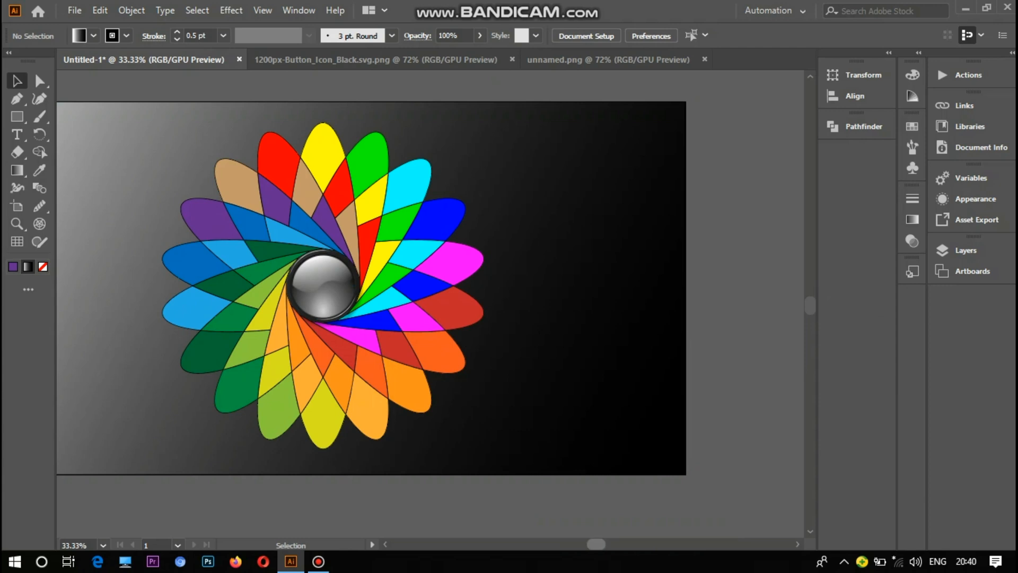
pyautogui.moveTo(597, 544); pyautogui.dragTo(587, 544)
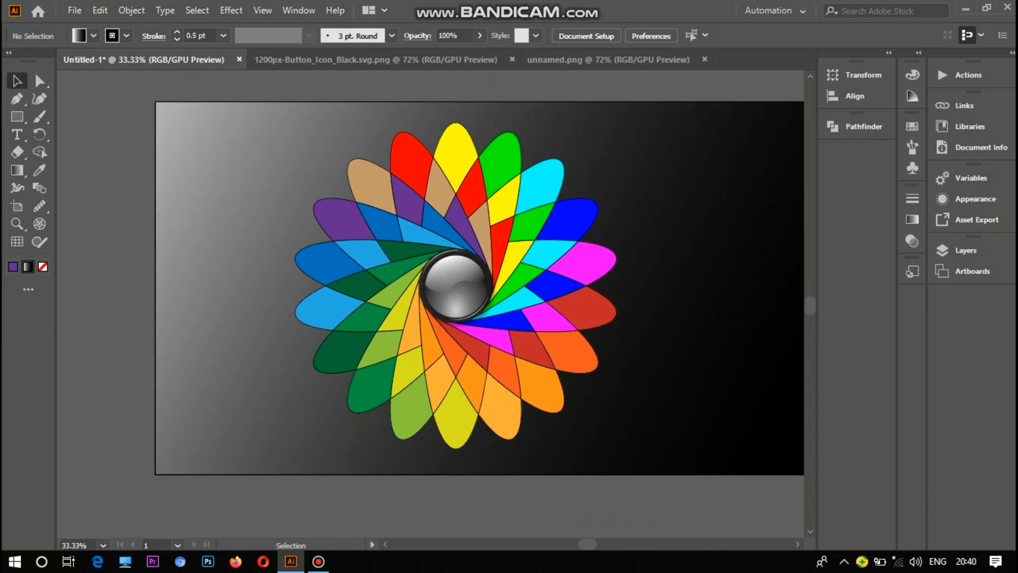